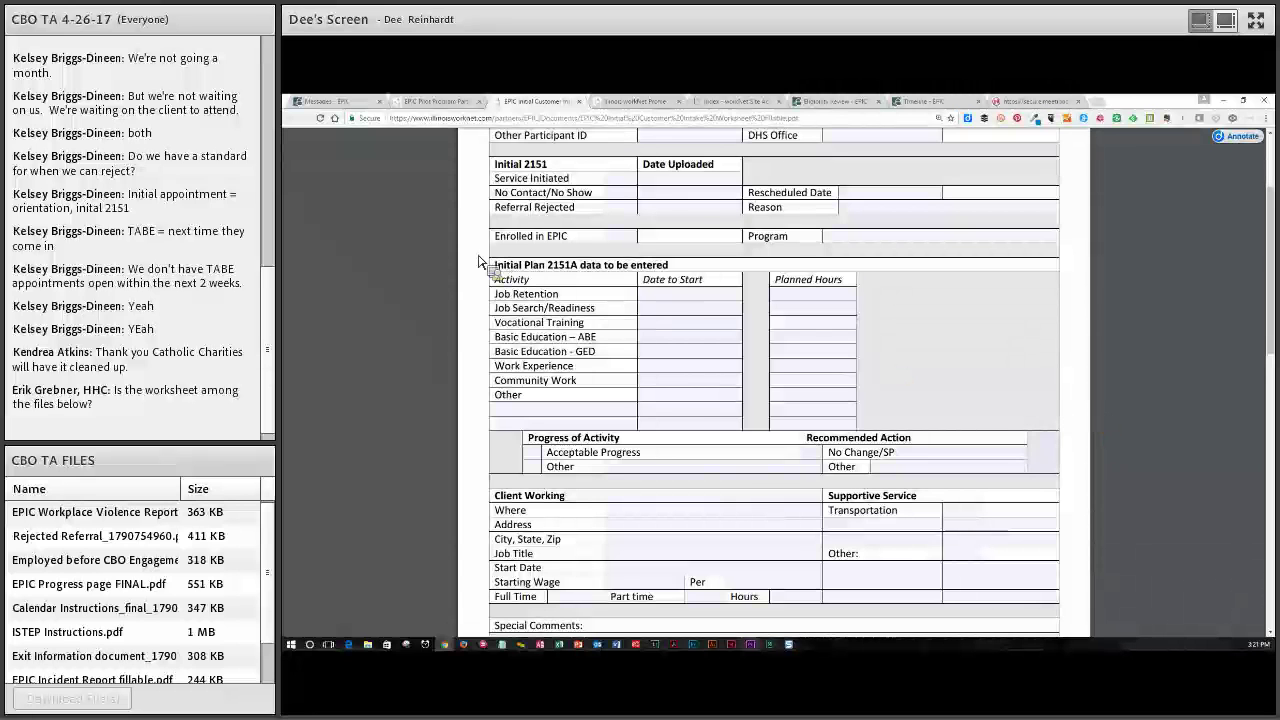
Step: Examine the Initial Plan 2151A data, Client Working section and ISTEP steps in the Initial Customer Intake Worksheet
left_click_drag(494, 265, 680, 270)
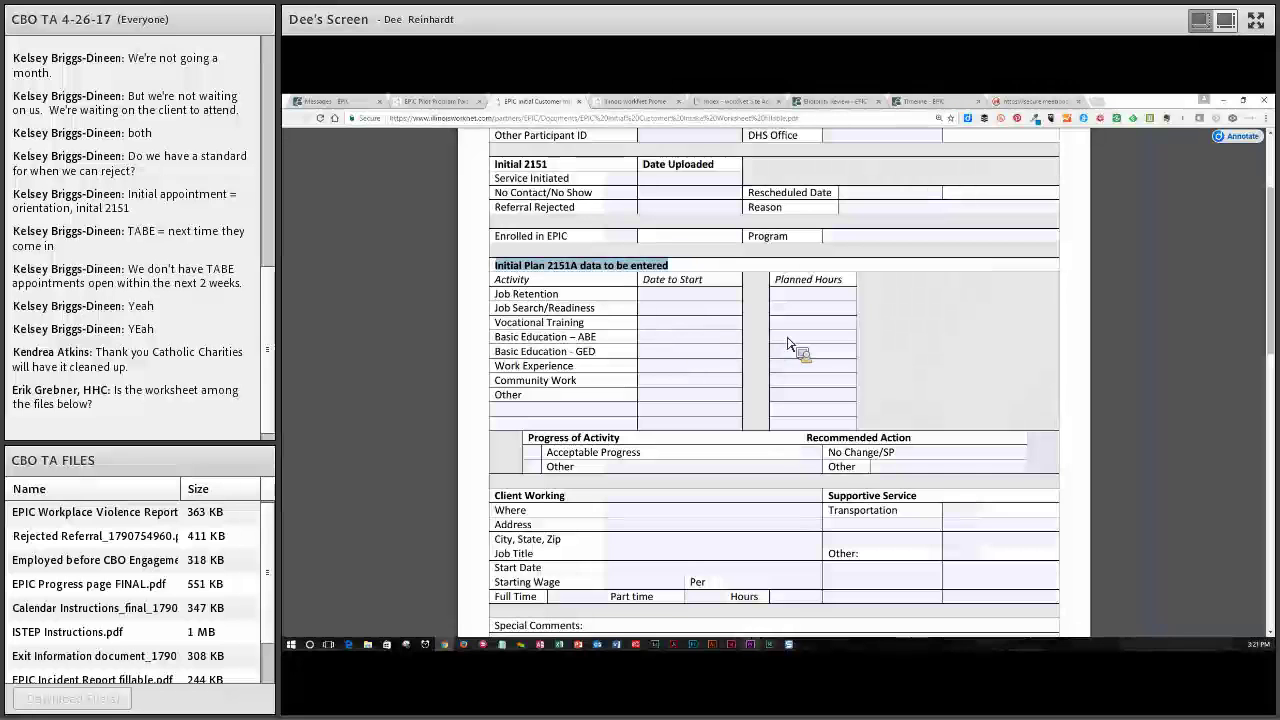
scroll(1130, 425, "down", 3)
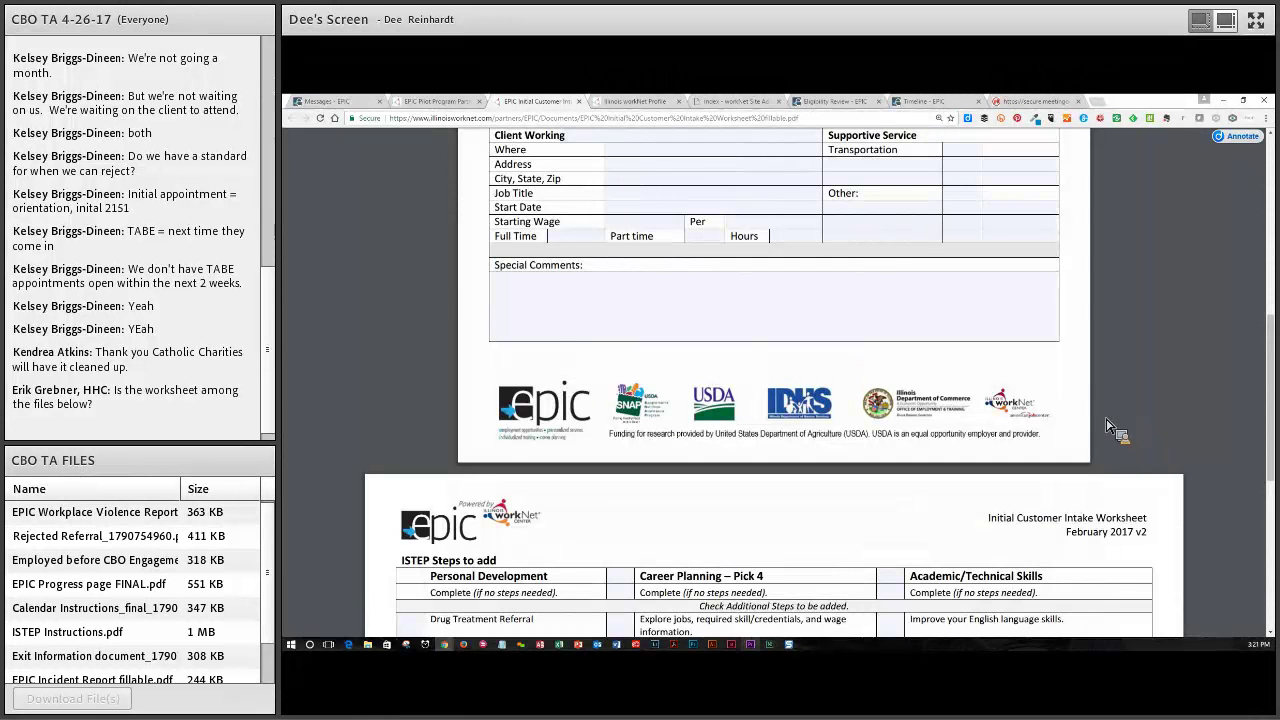
scroll(1120, 425, "down", 4)
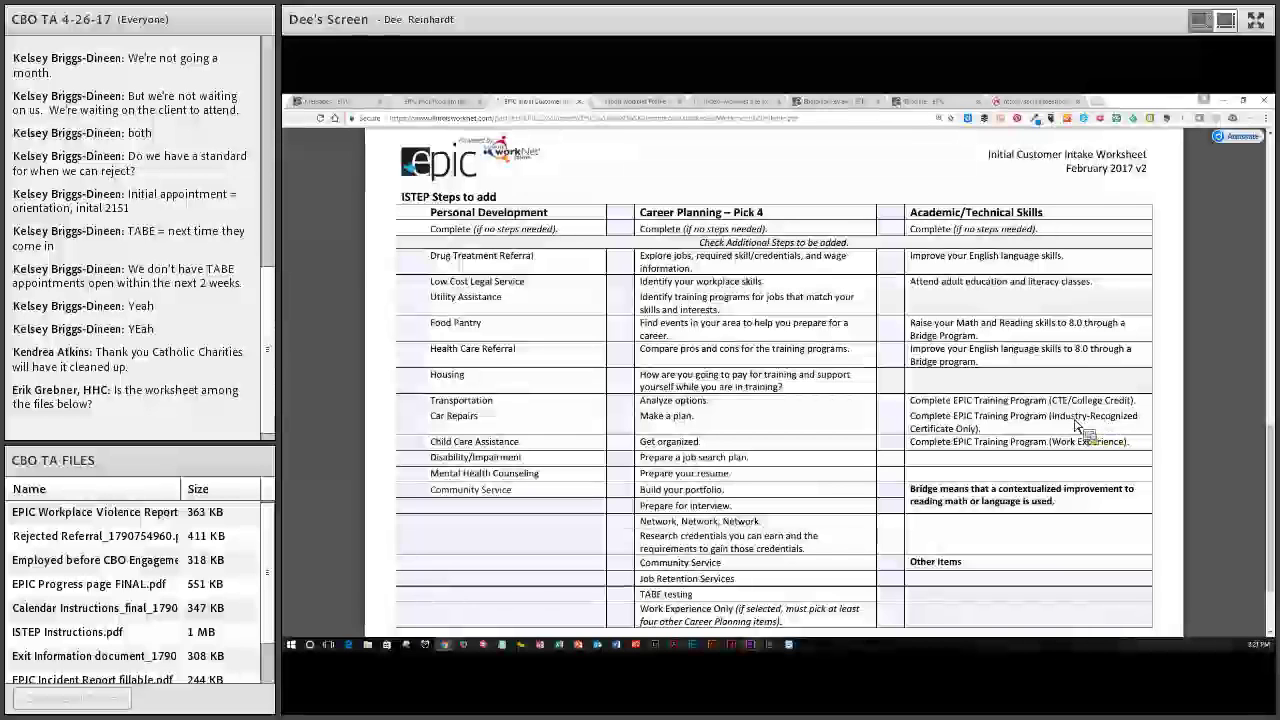
scroll(535, 428, "down", 3)
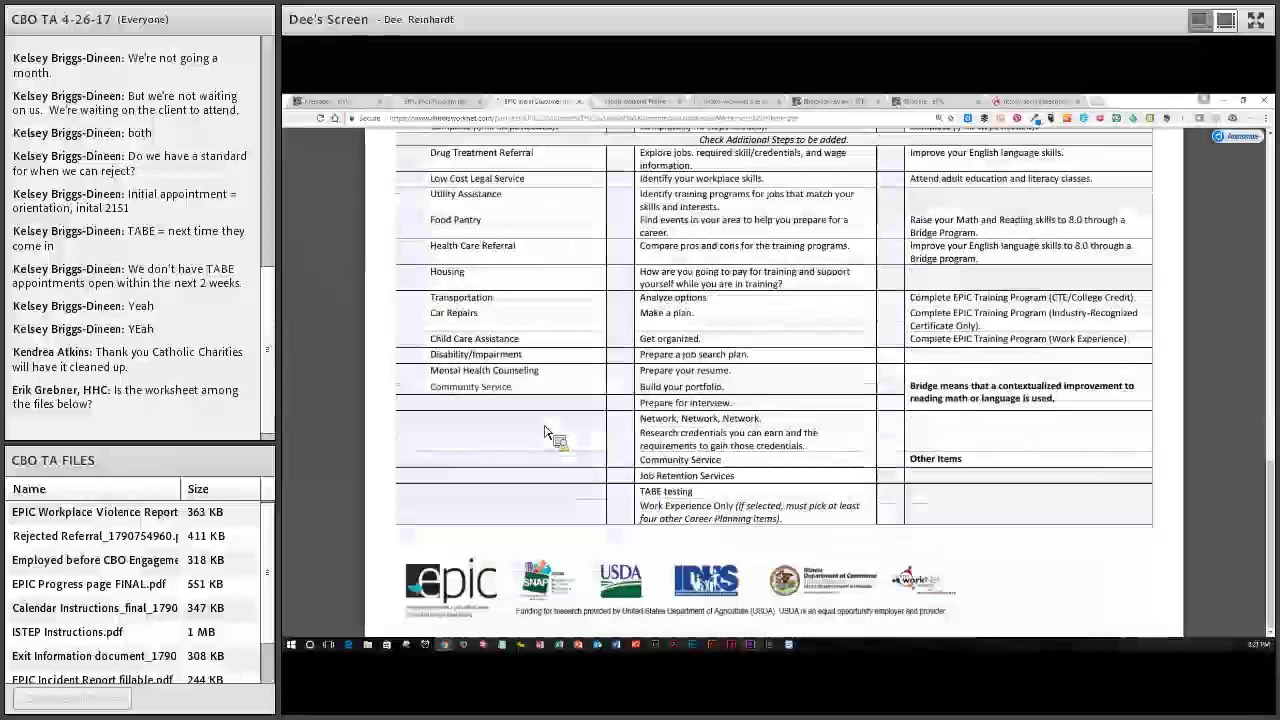
scroll(545, 432, "up", 3)
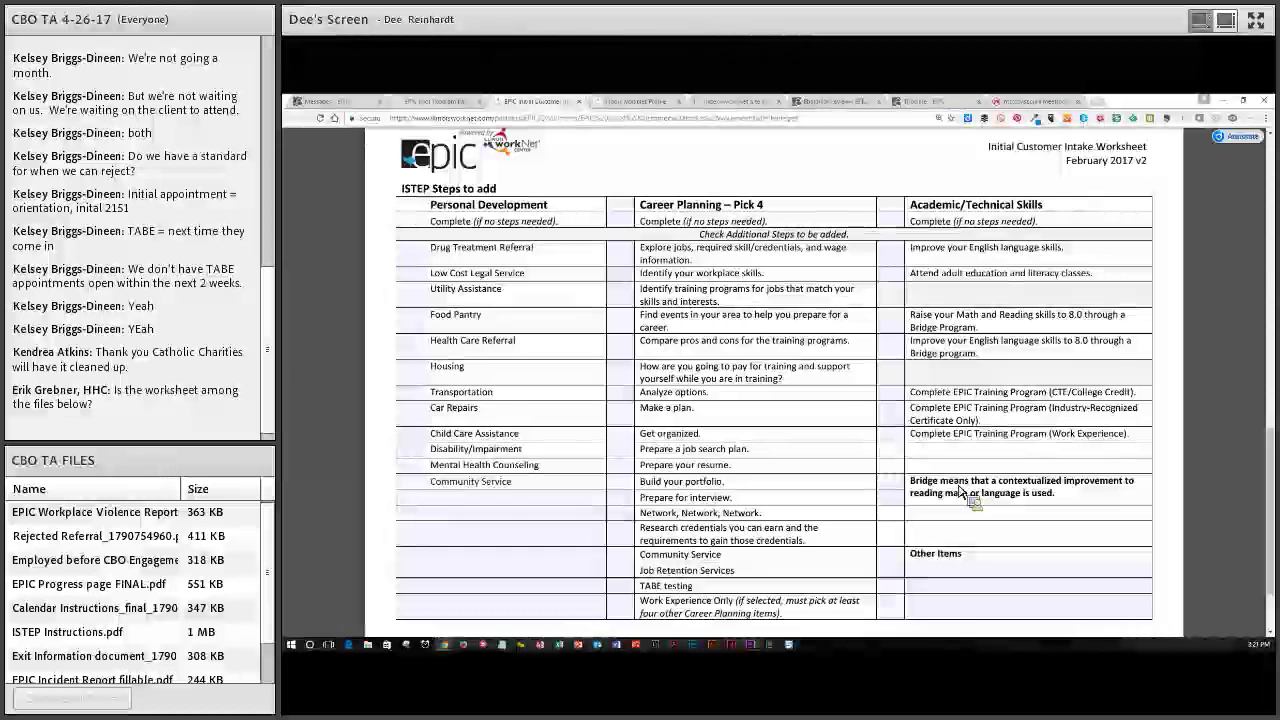
scroll(960, 490, "up", 5)
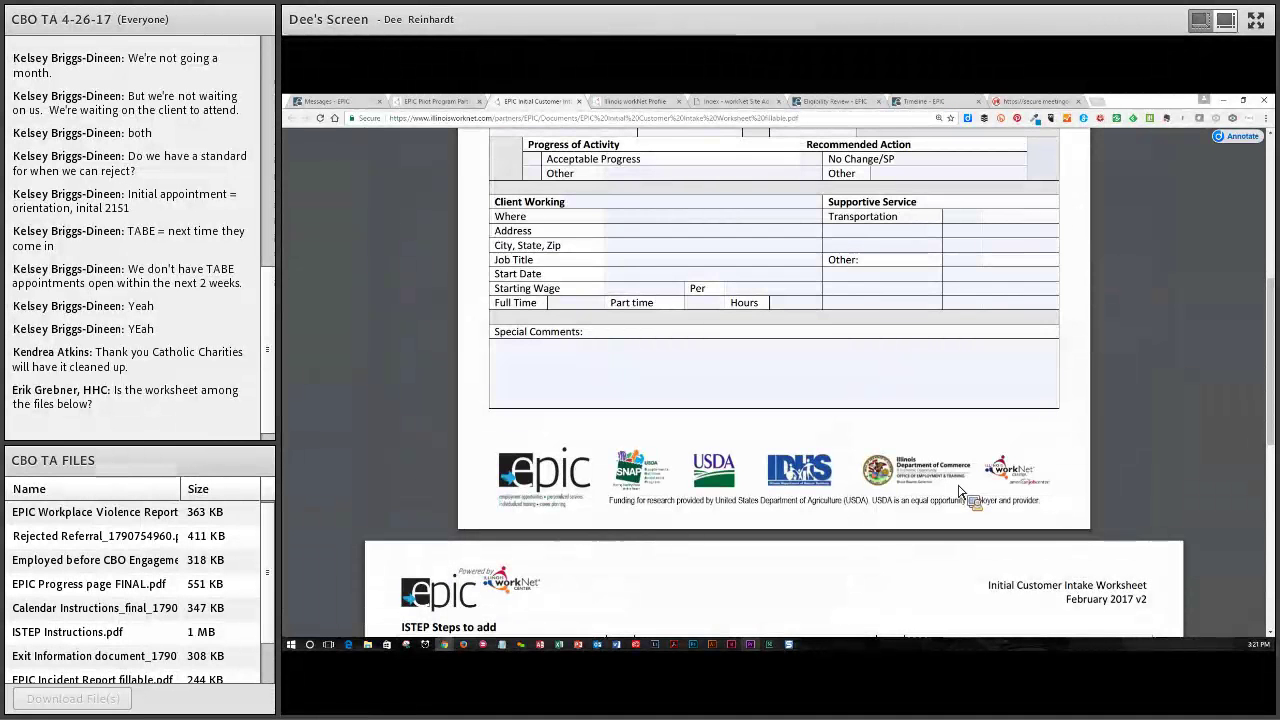
scroll(960, 490, "up", 5)
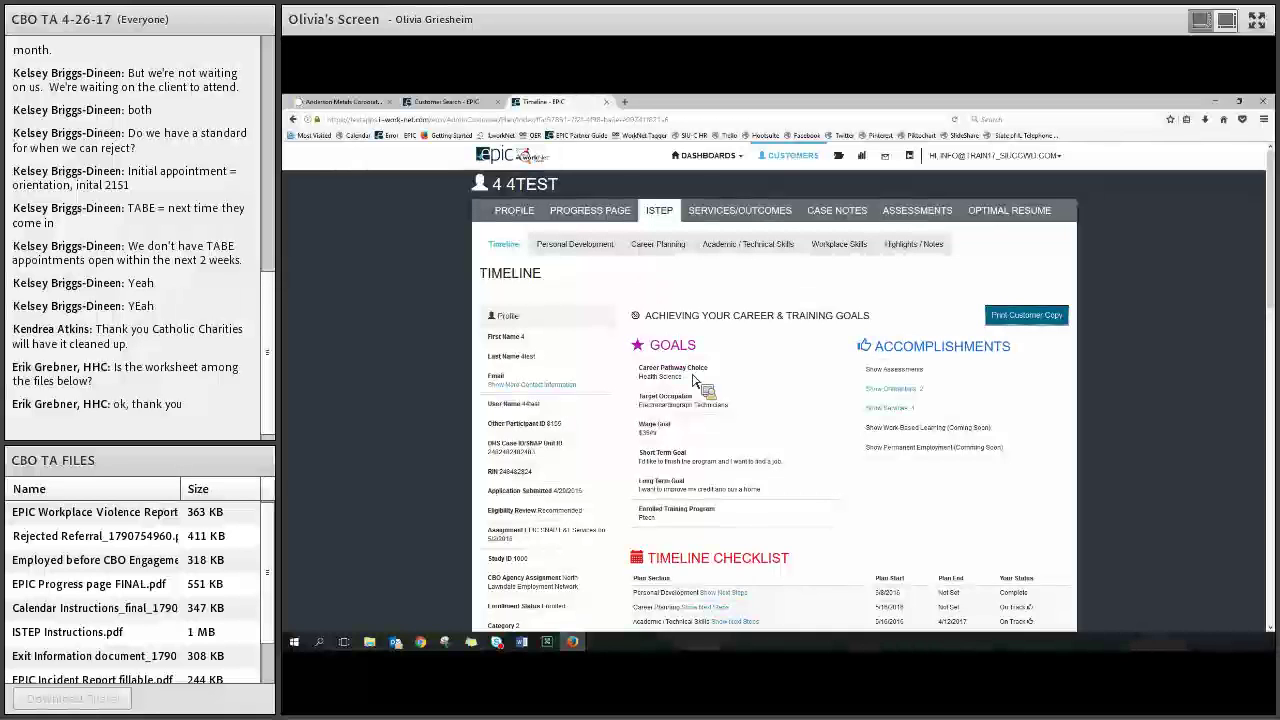
Step: Review the test customer's goals and accomplishments on the ISTEP Timeline page, highlighting the career pathway and target occupation
mouse_move(641, 368)
left_mouse_down()
mouse_move(712, 386)
mouse_move(757, 422)
left_mouse_up()
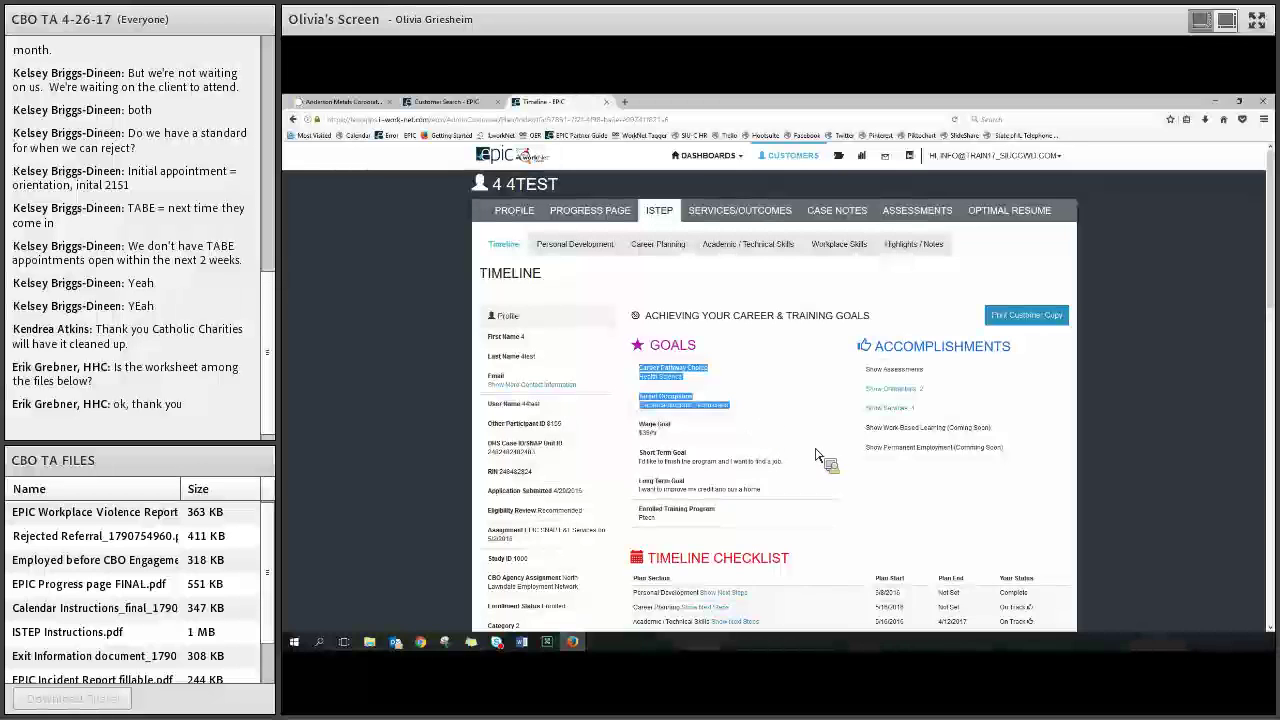
left_click(813, 446)
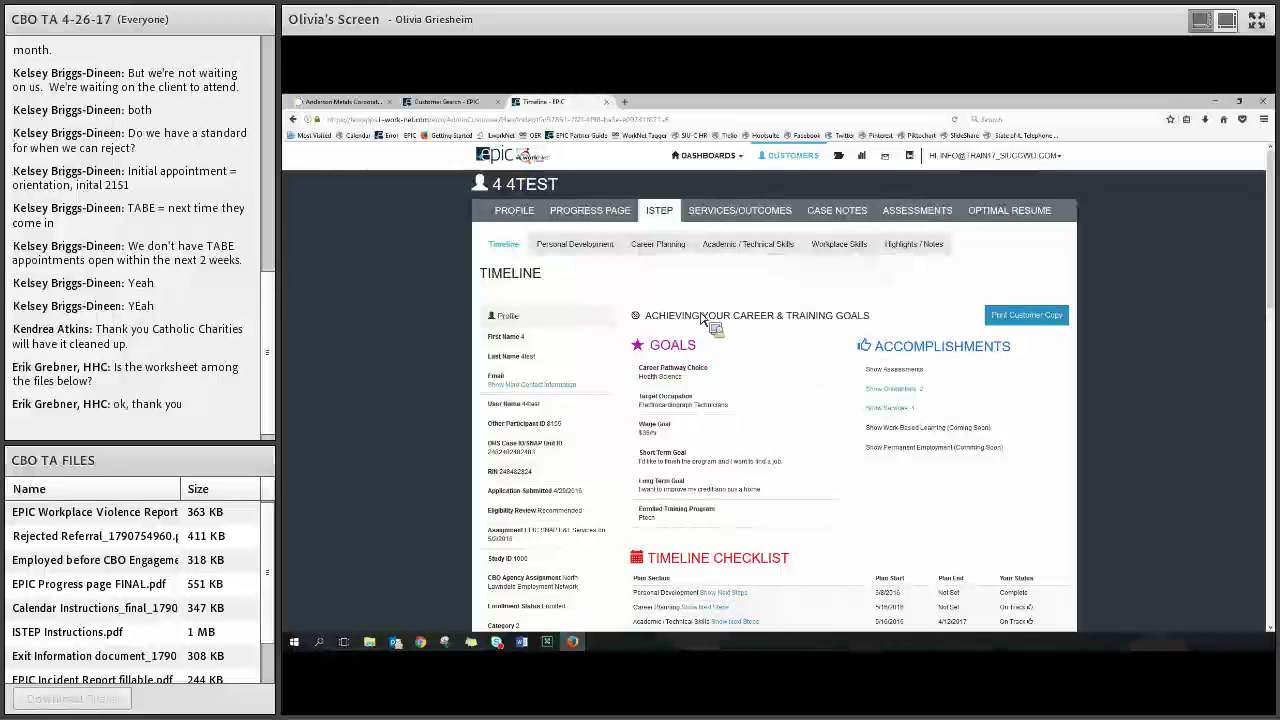
scroll(760, 428, "down", 3)
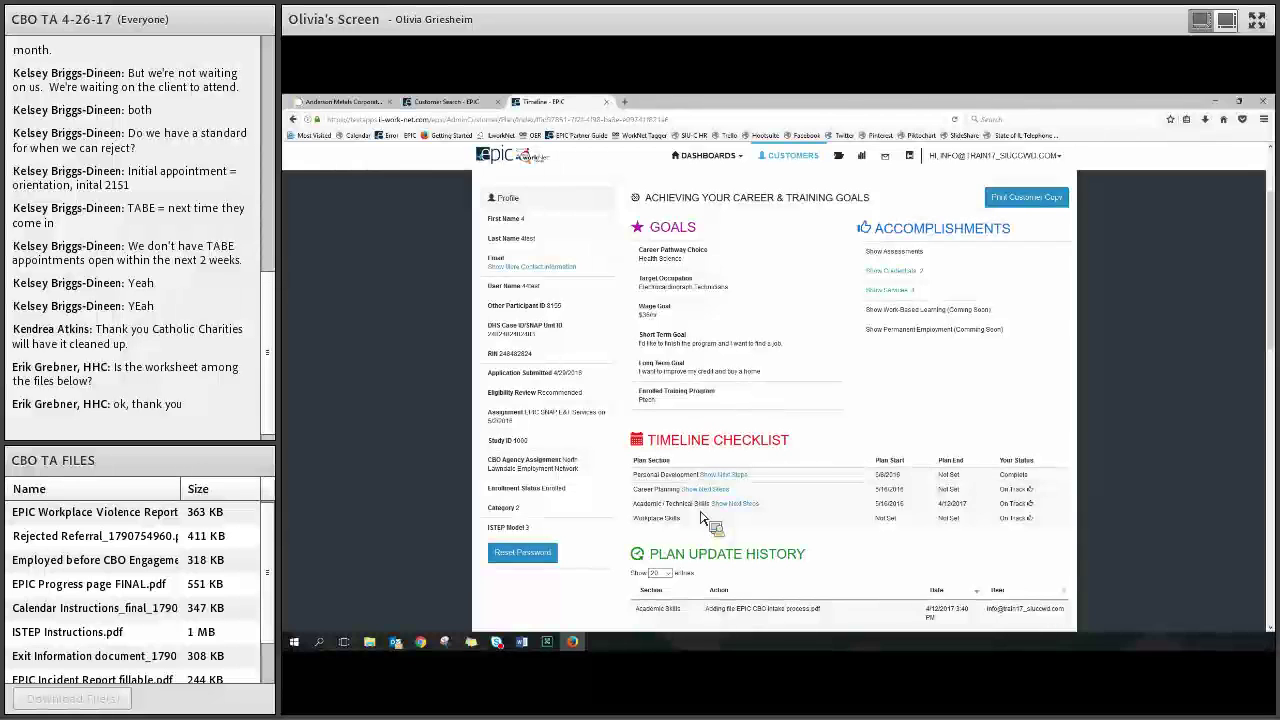
scroll(710, 495, "up", 1)
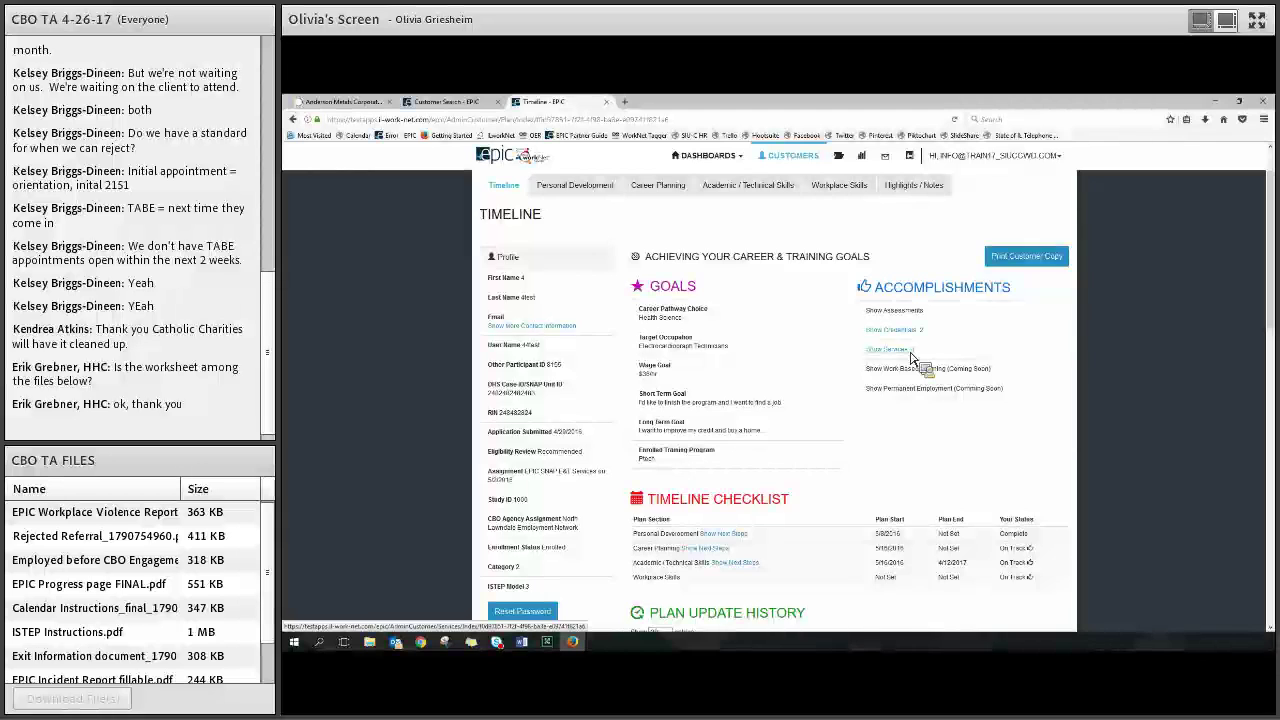
Step: Show the next steps for Personal Development, Career Planning and Academic/Technical Skills in the Timeline Checklist and review them
scroll(911, 358, "down", 3)
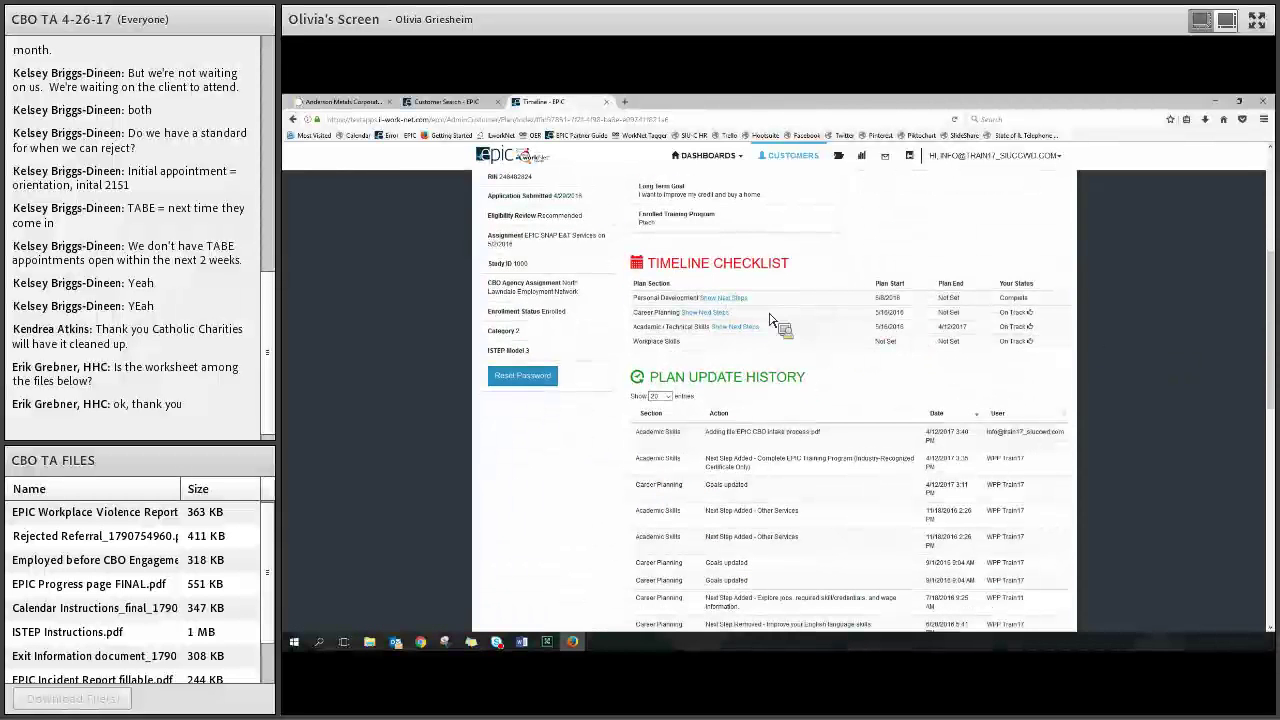
left_click(723, 297)
left_click(712, 386)
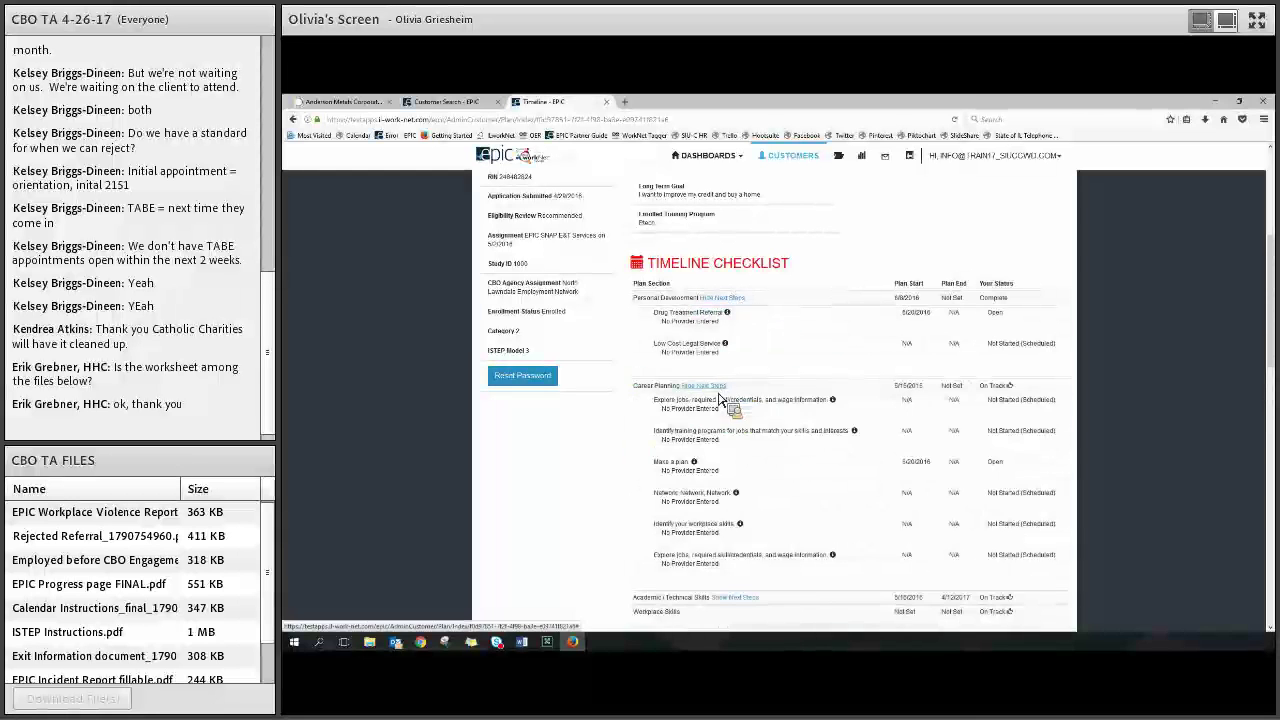
scroll(740, 440, "down", 2)
left_click(748, 421)
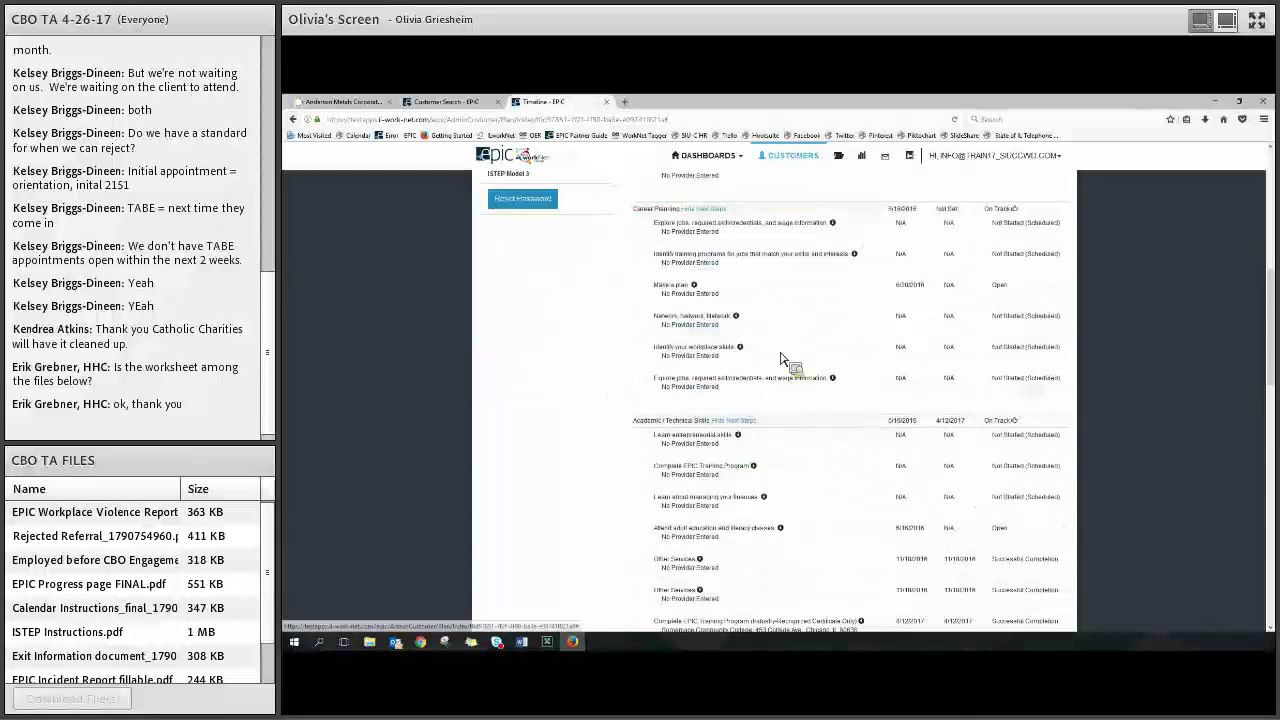
scroll(785, 360, "down", 2)
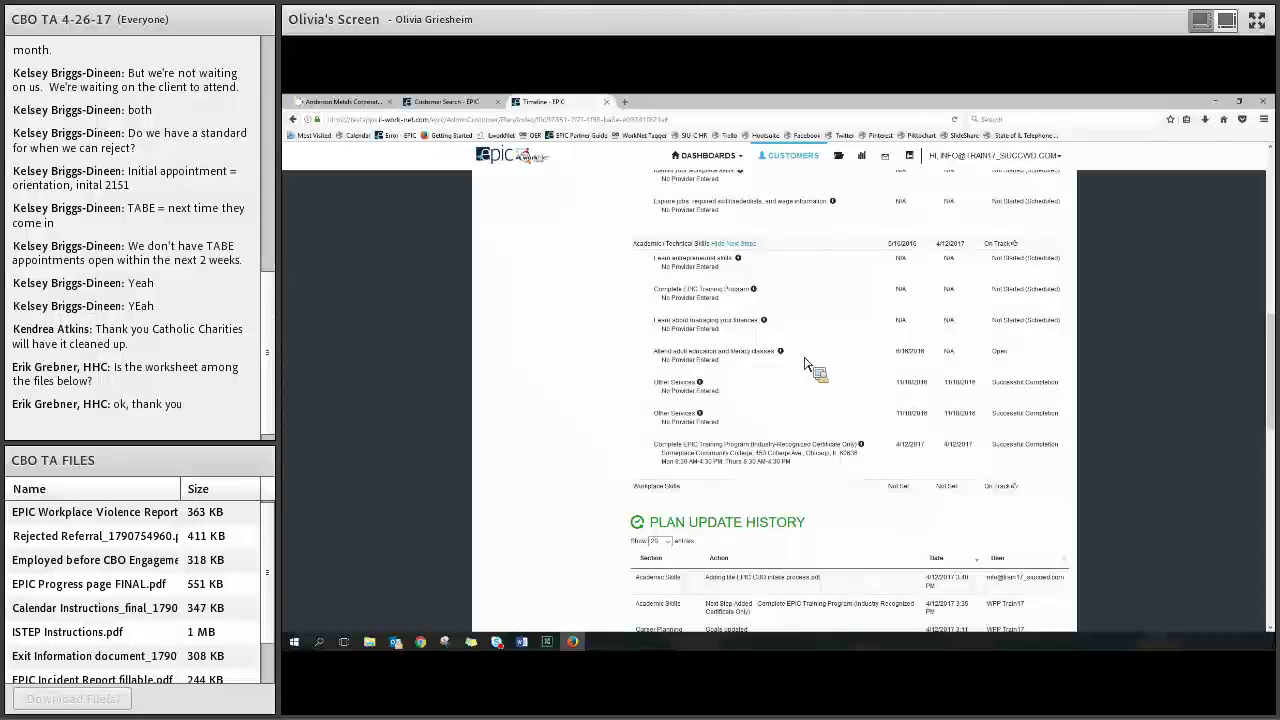
scroll(808, 365, "up", 3)
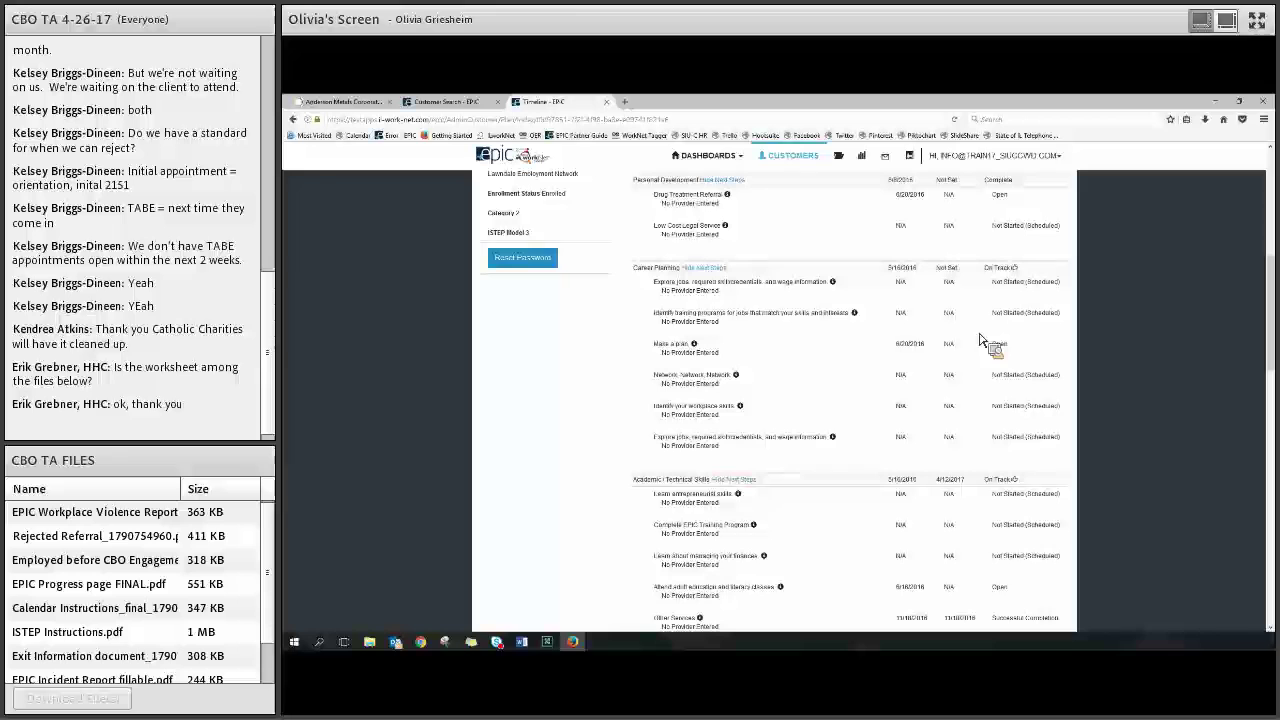
scroll(828, 272, "down", 5)
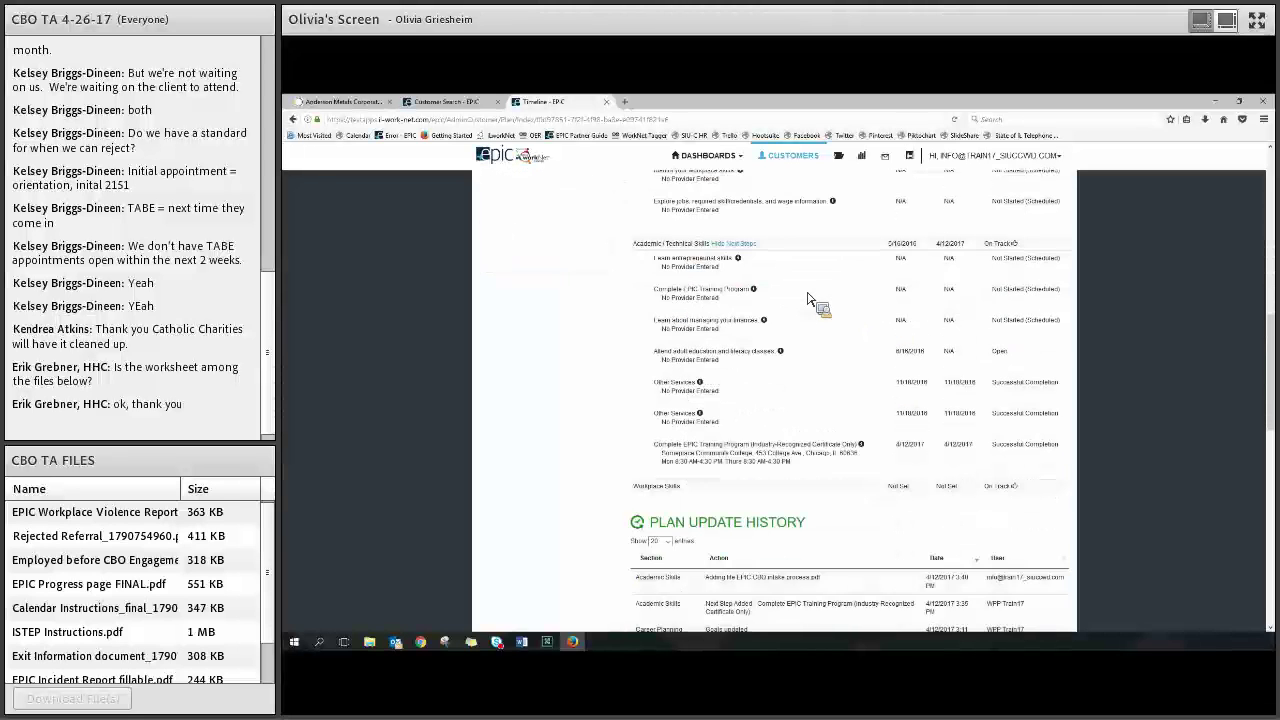
Step: Review the Plan Update History entries through to the end of the list
scroll(753, 306, "down", 3)
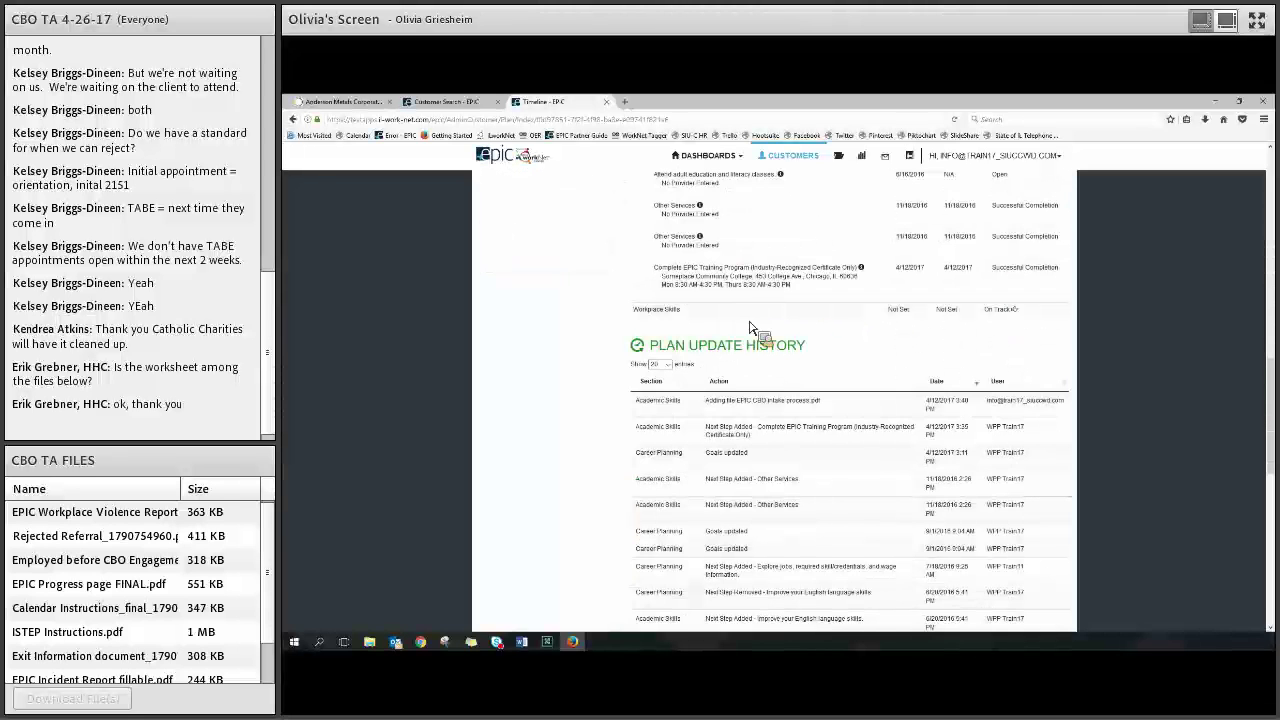
scroll(790, 345, "down", 2)
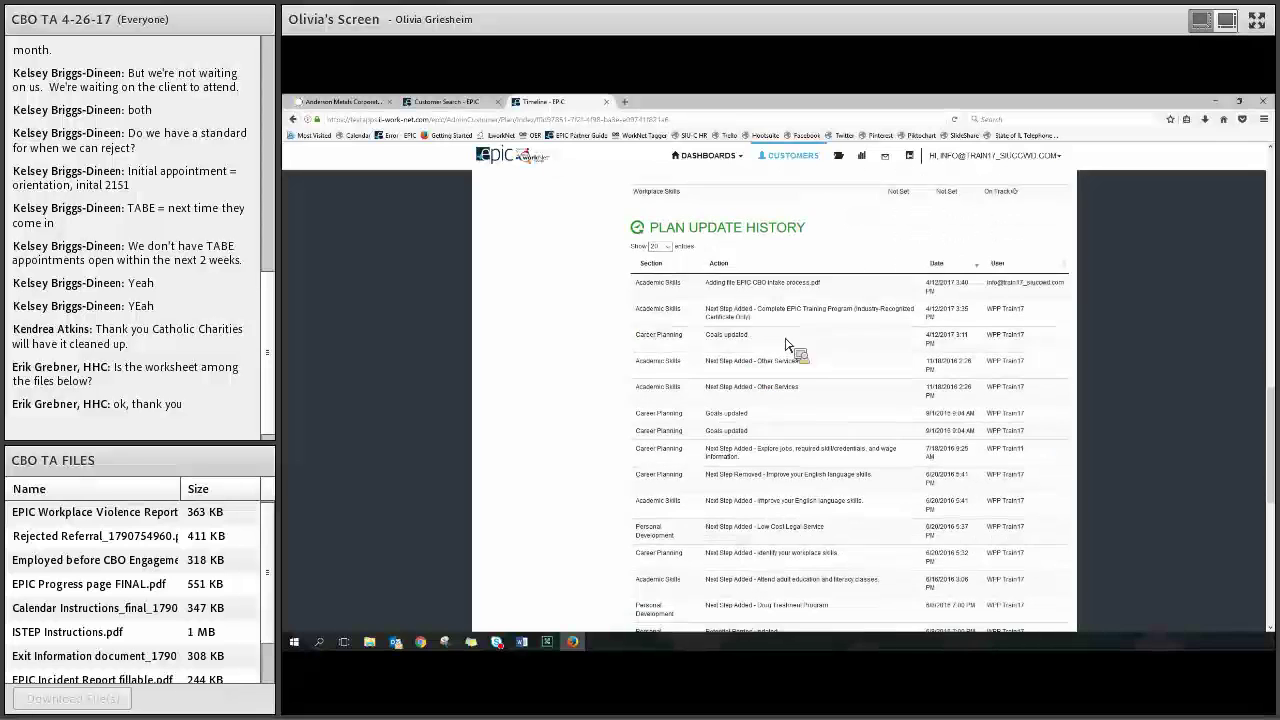
scroll(790, 292, "down", 10)
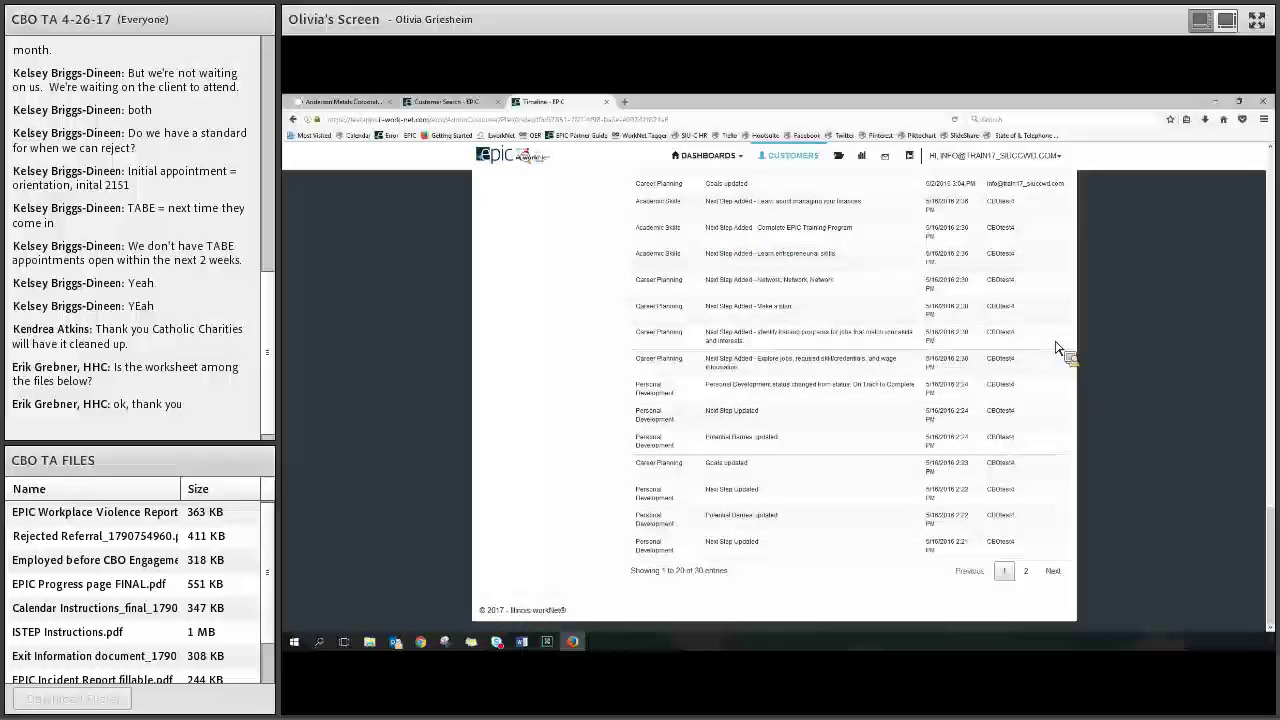
Step: Open the customer's Personal Development plan section and expand Timeline & Status to view the section status options
scroll(740, 345, "up", 5)
scroll(760, 366, "up", 3)
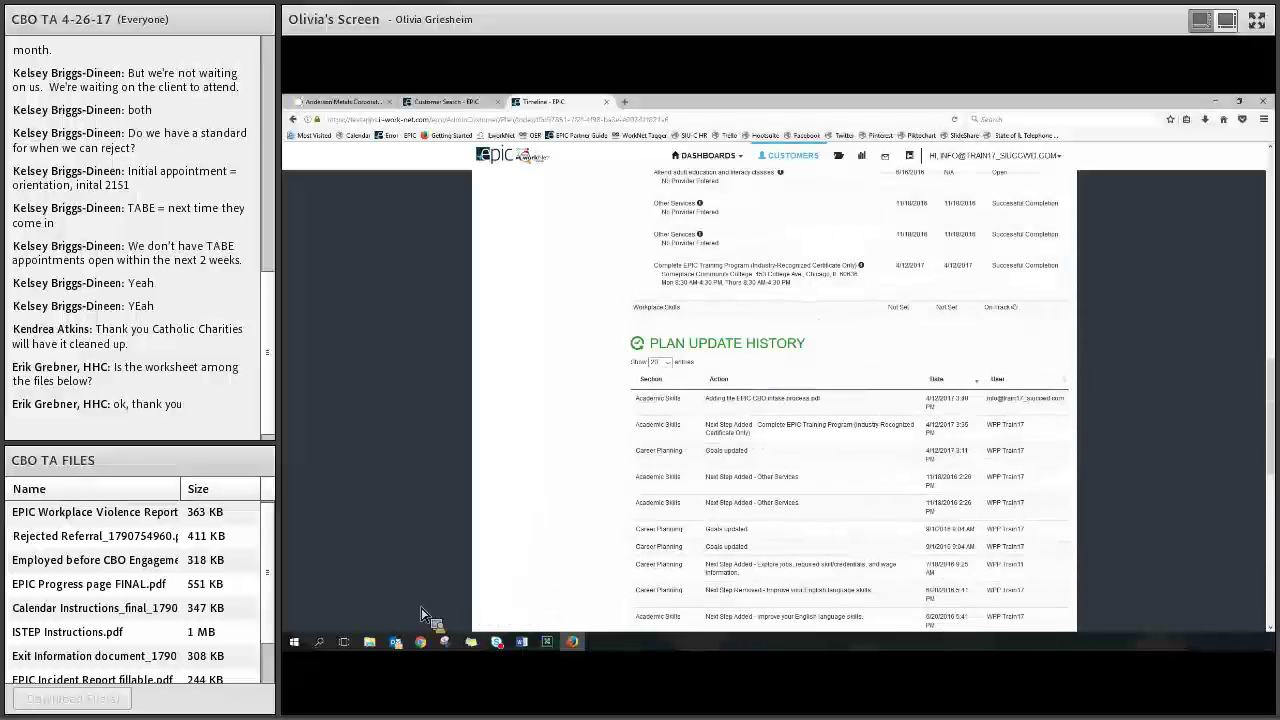
scroll(800, 504, "up", 4)
scroll(800, 508, "up", 5)
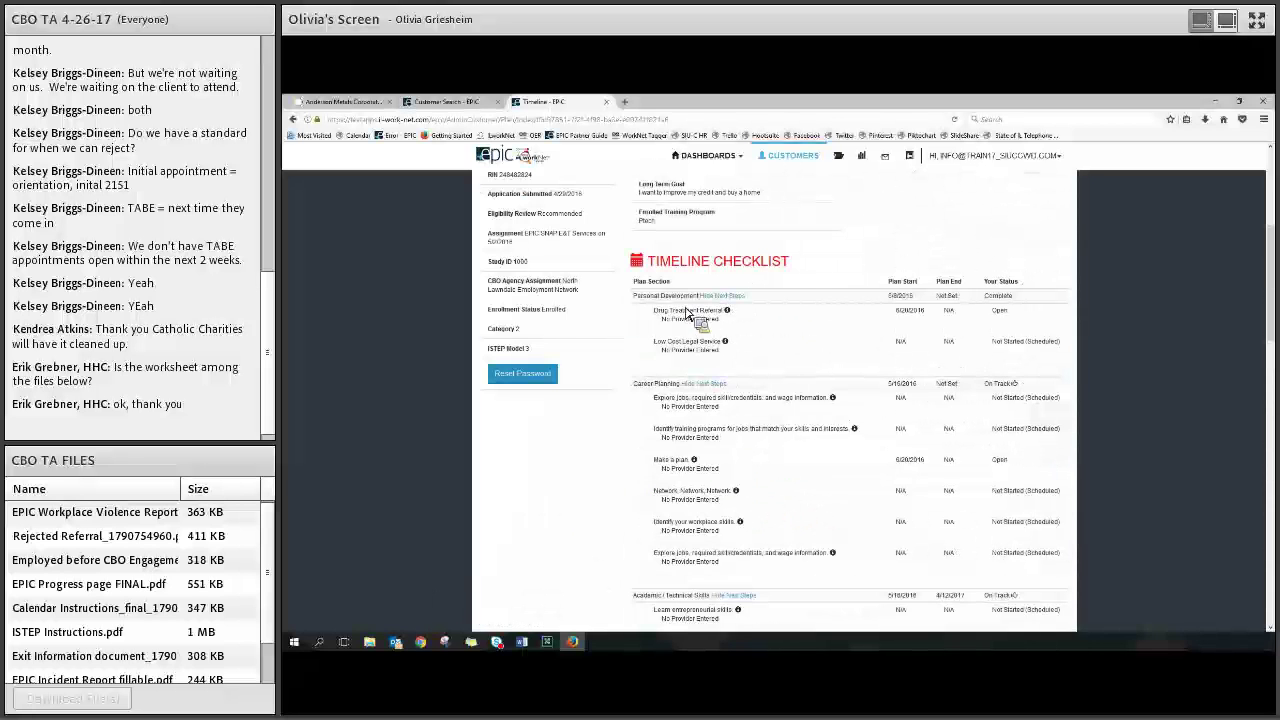
scroll(703, 296, "up", 4)
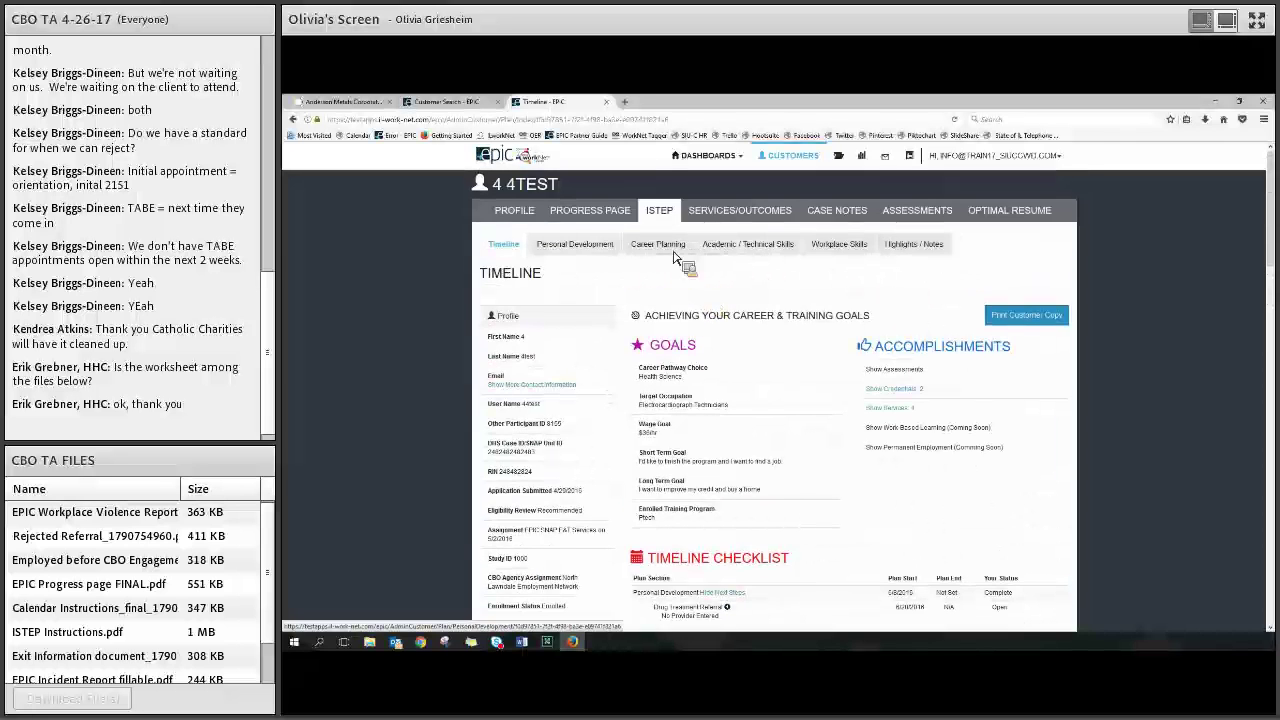
left_click(610, 246)
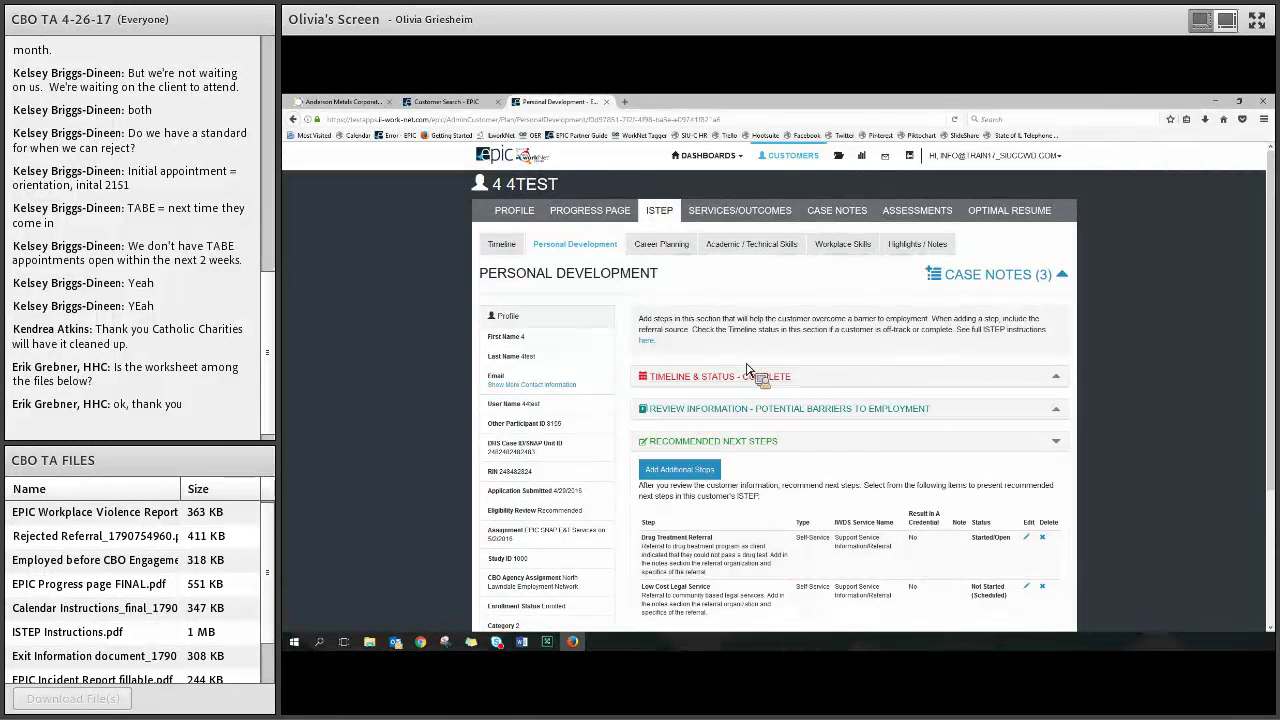
left_click(710, 378)
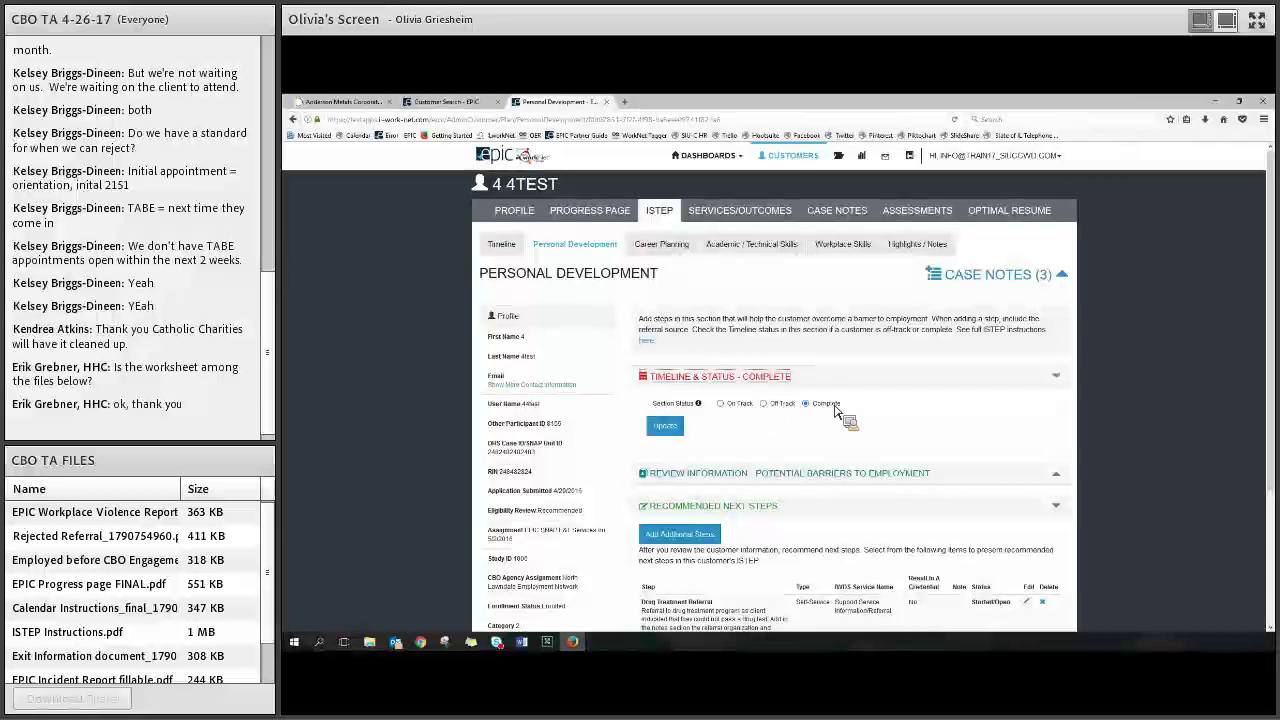
left_click(665, 425)
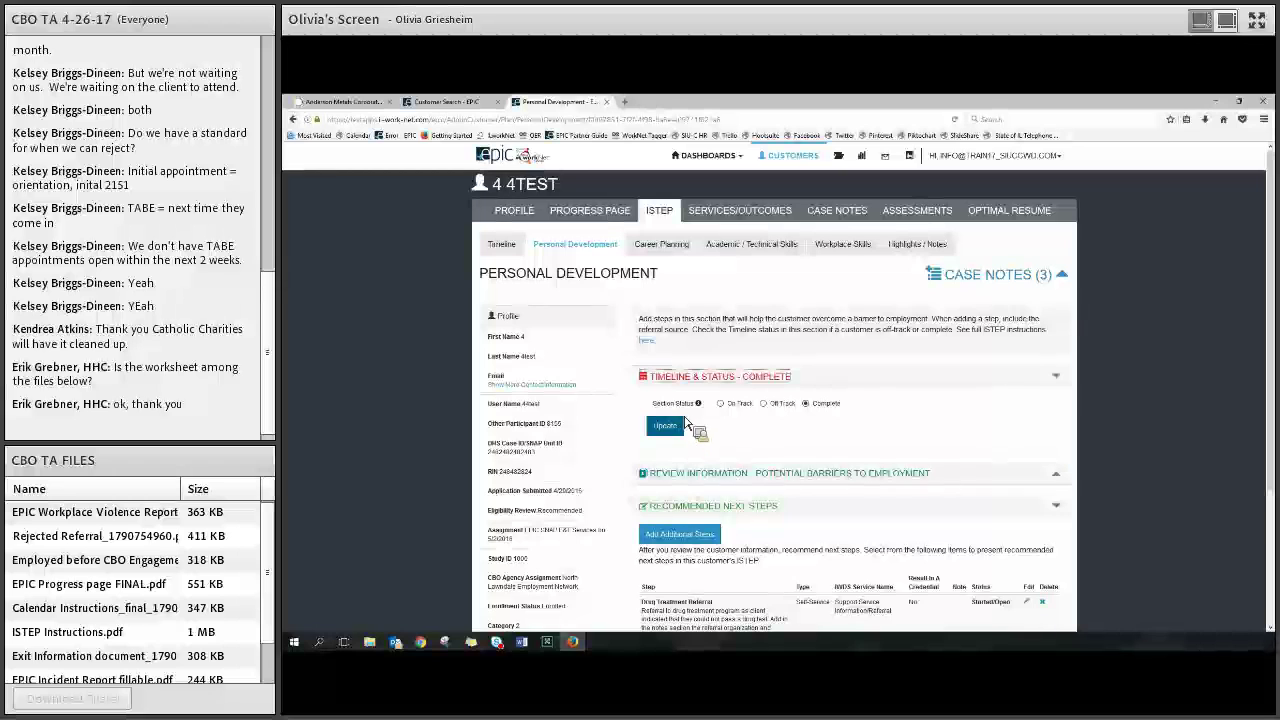
Step: Expand the review information on potential barriers to employment and examine the barrier checklist and other-barriers field
left_click(702, 410)
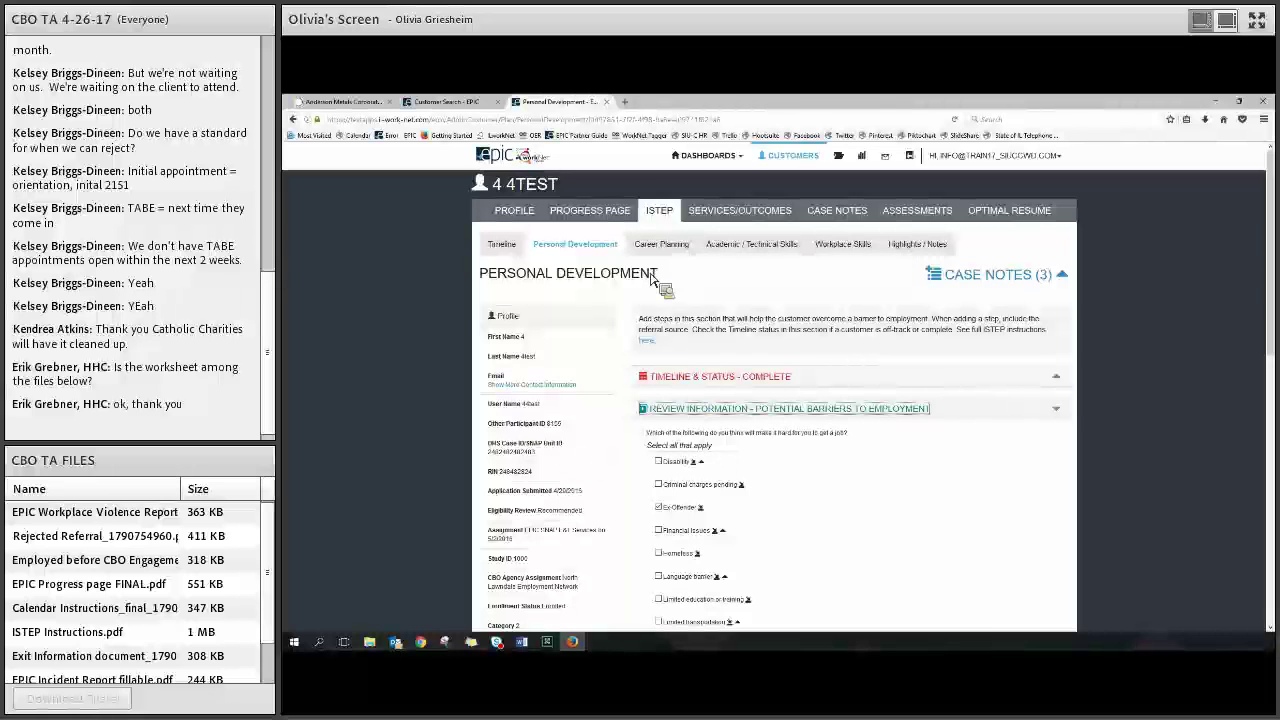
left_click(648, 438)
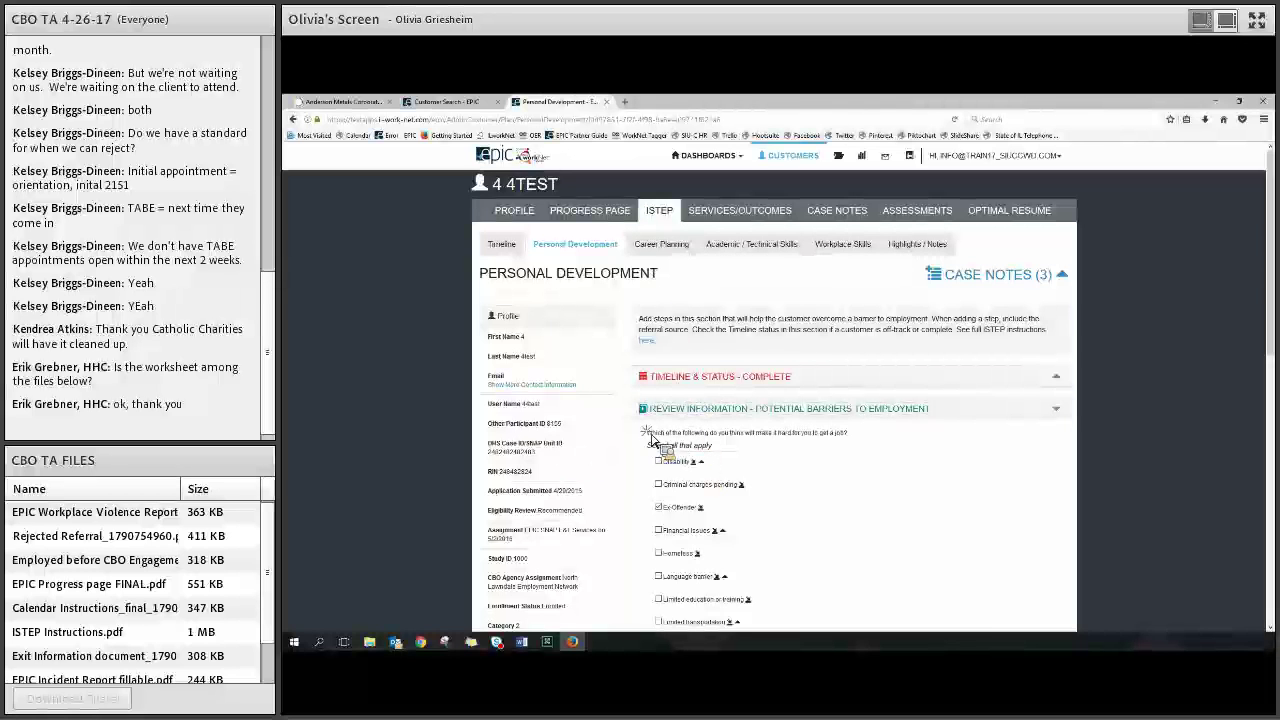
scroll(891, 480, "down", 3)
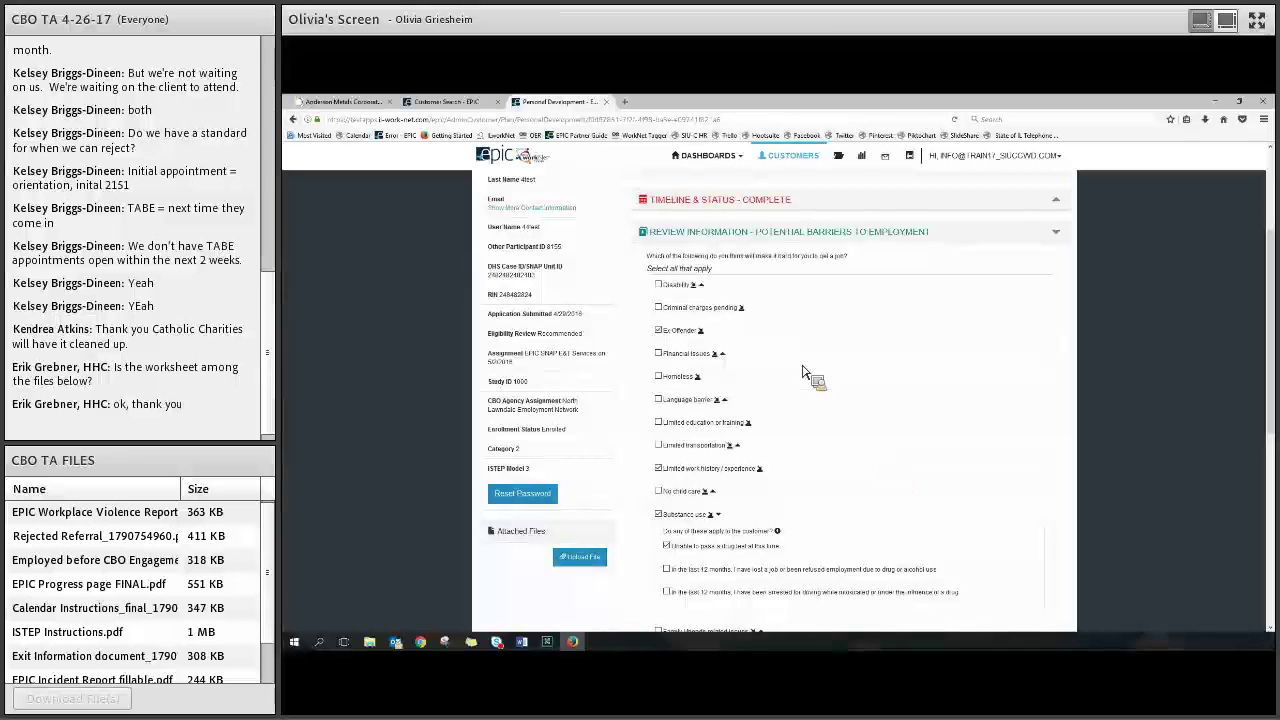
scroll(658, 320, "down", 3)
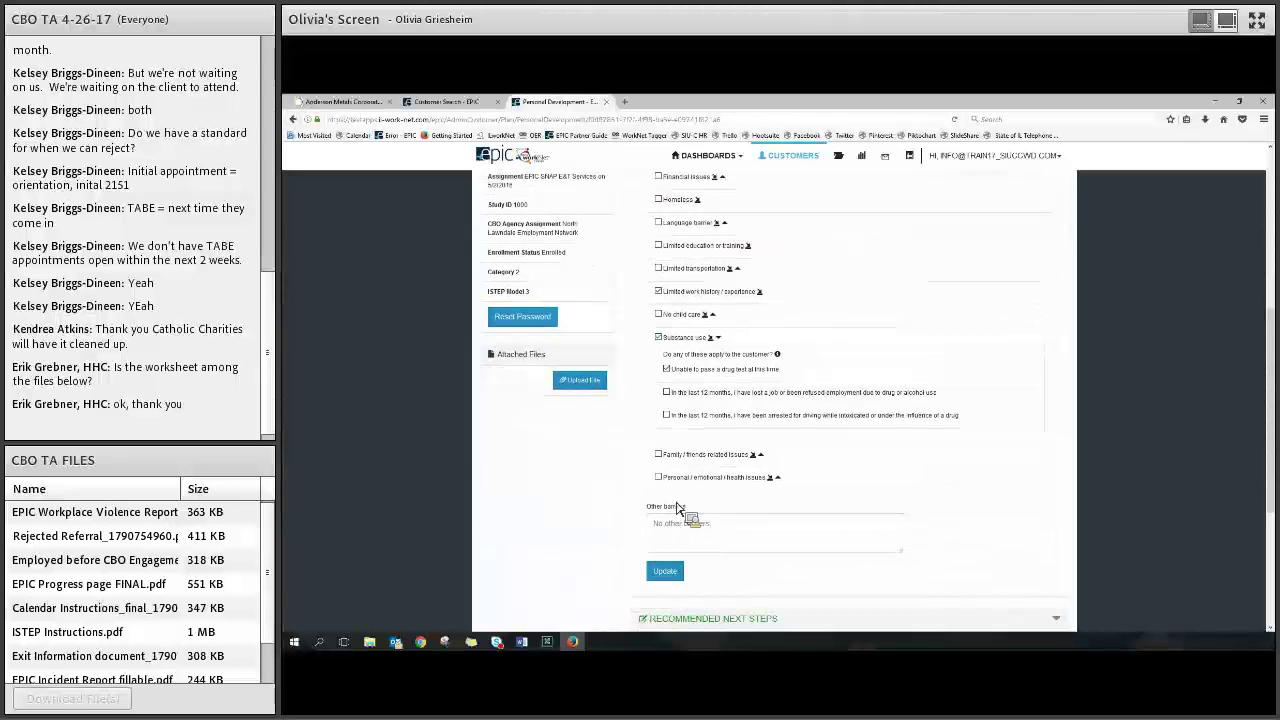
scroll(787, 478, "up", 4)
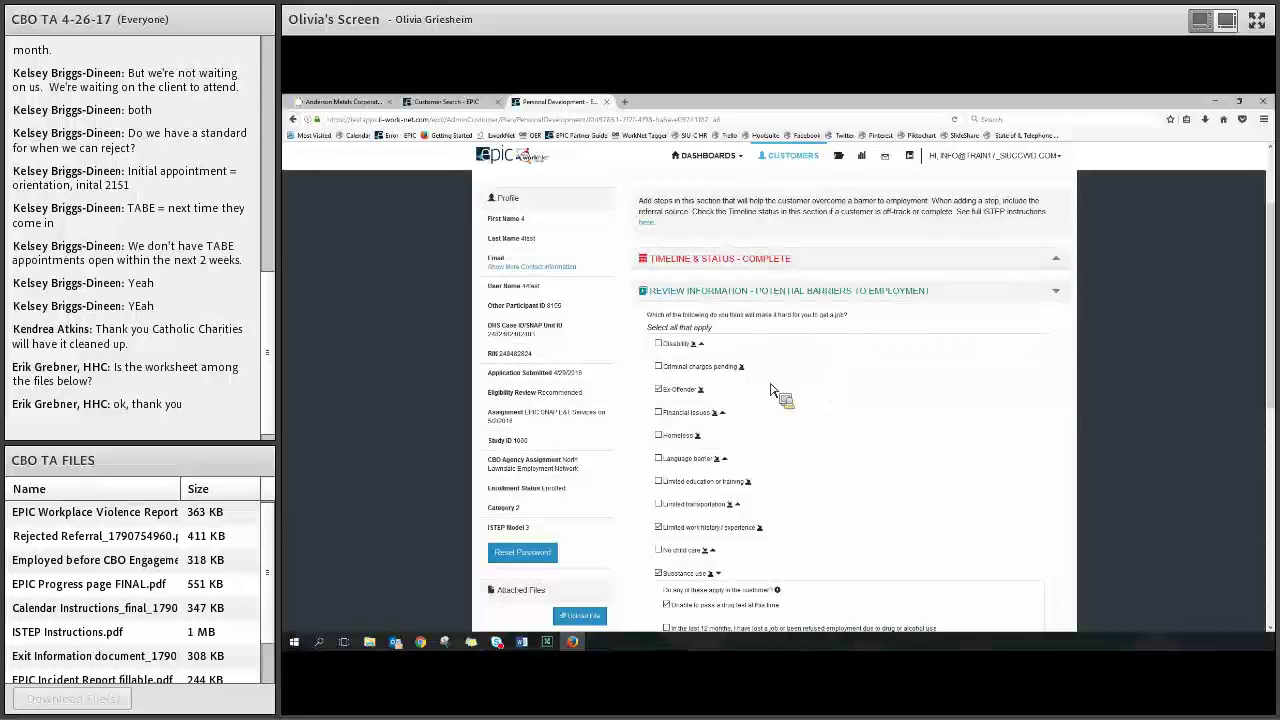
scroll(683, 415, "down", 2)
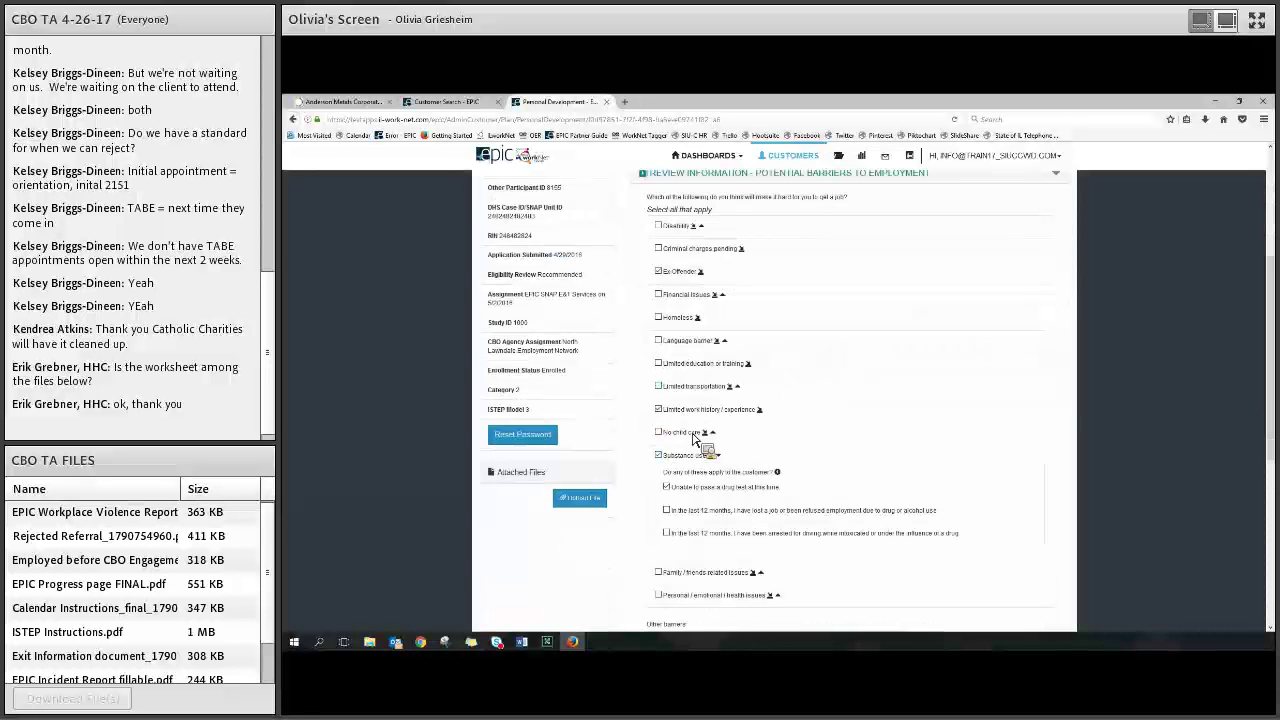
scroll(697, 453, "down", 2)
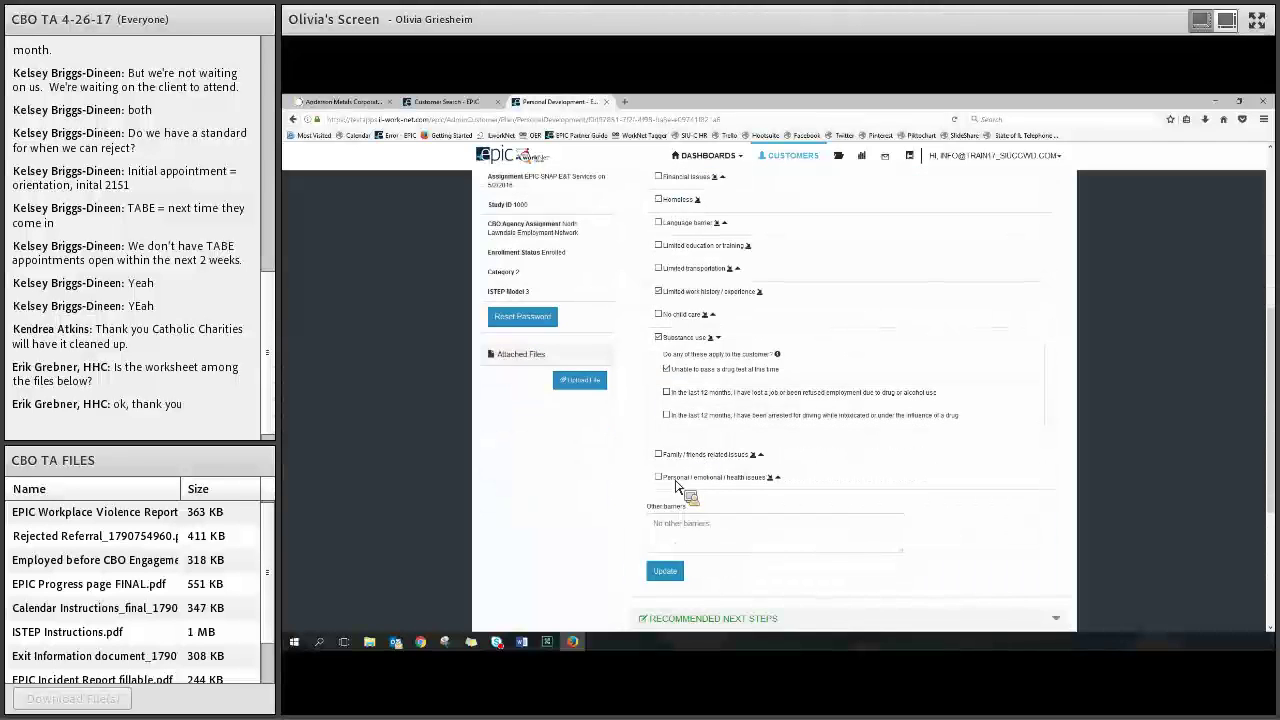
scroll(697, 370, "up", 6)
left_click(712, 410)
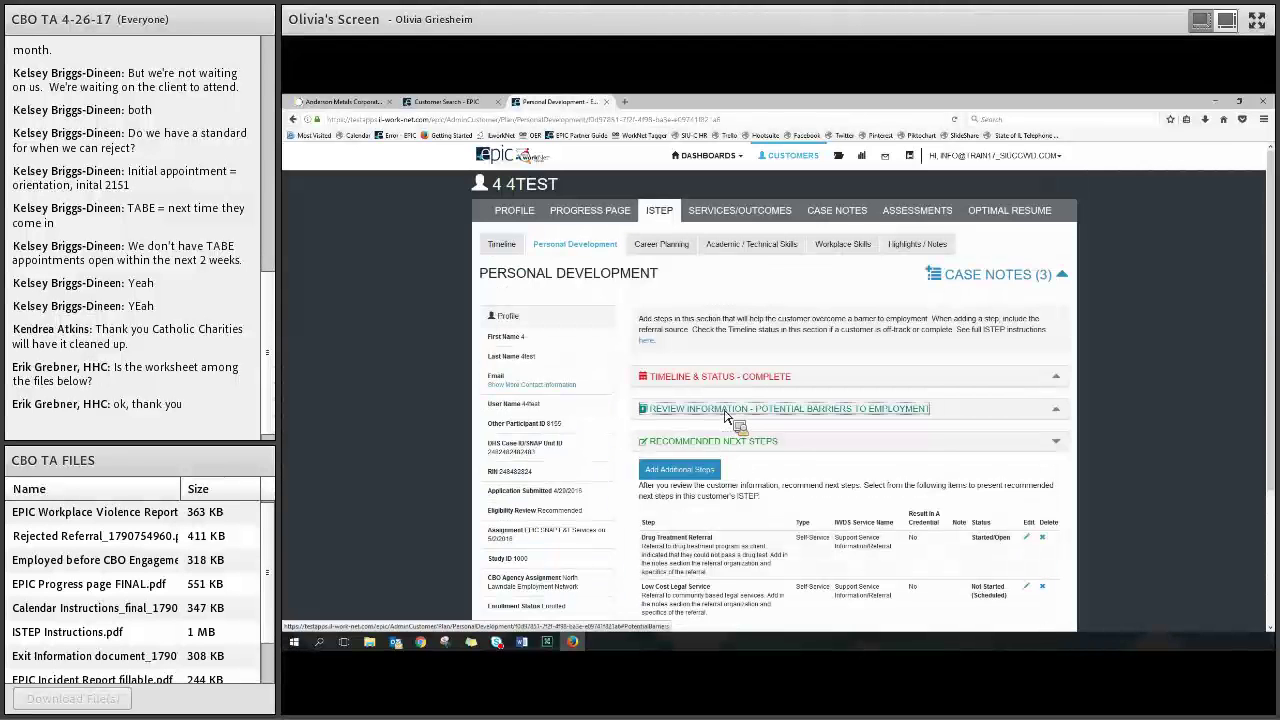
left_click(748, 411)
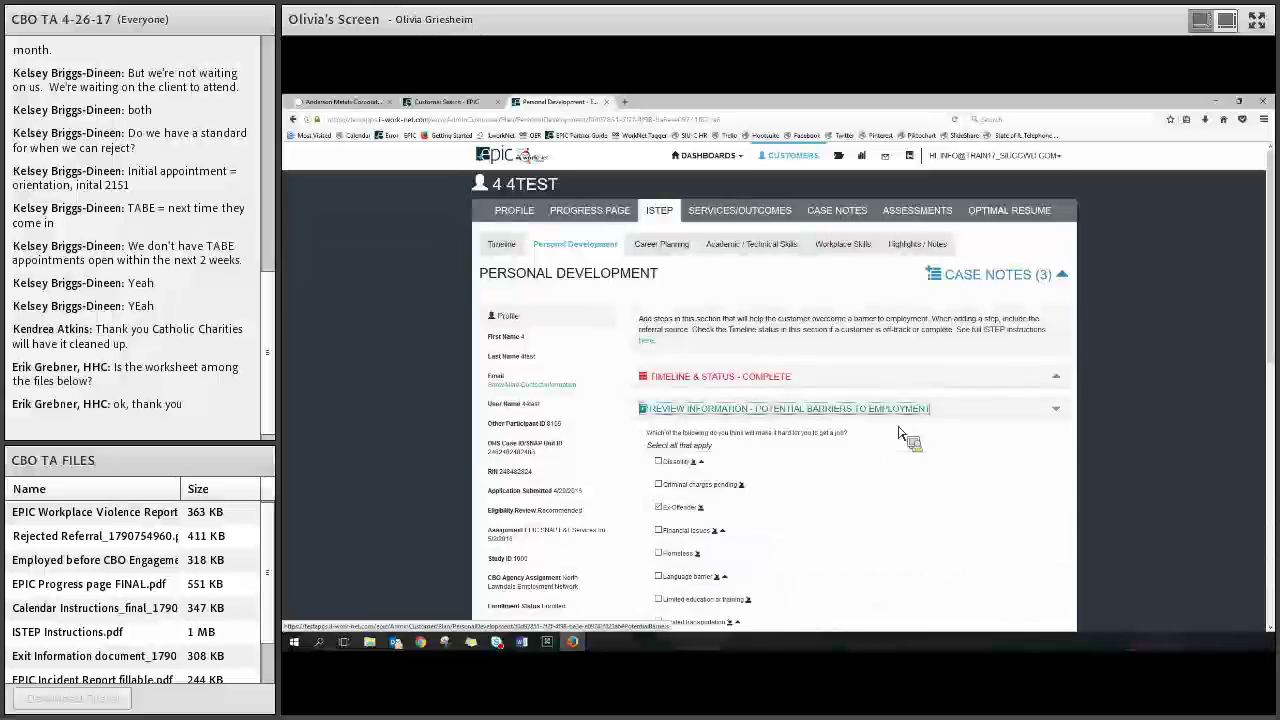
Step: Check the selected items in the potential barriers checklist, including substance use, and collapse that review information
scroll(779, 445, "down", 1)
scroll(779, 447, "down", 5)
scroll(778, 458, "up", 6)
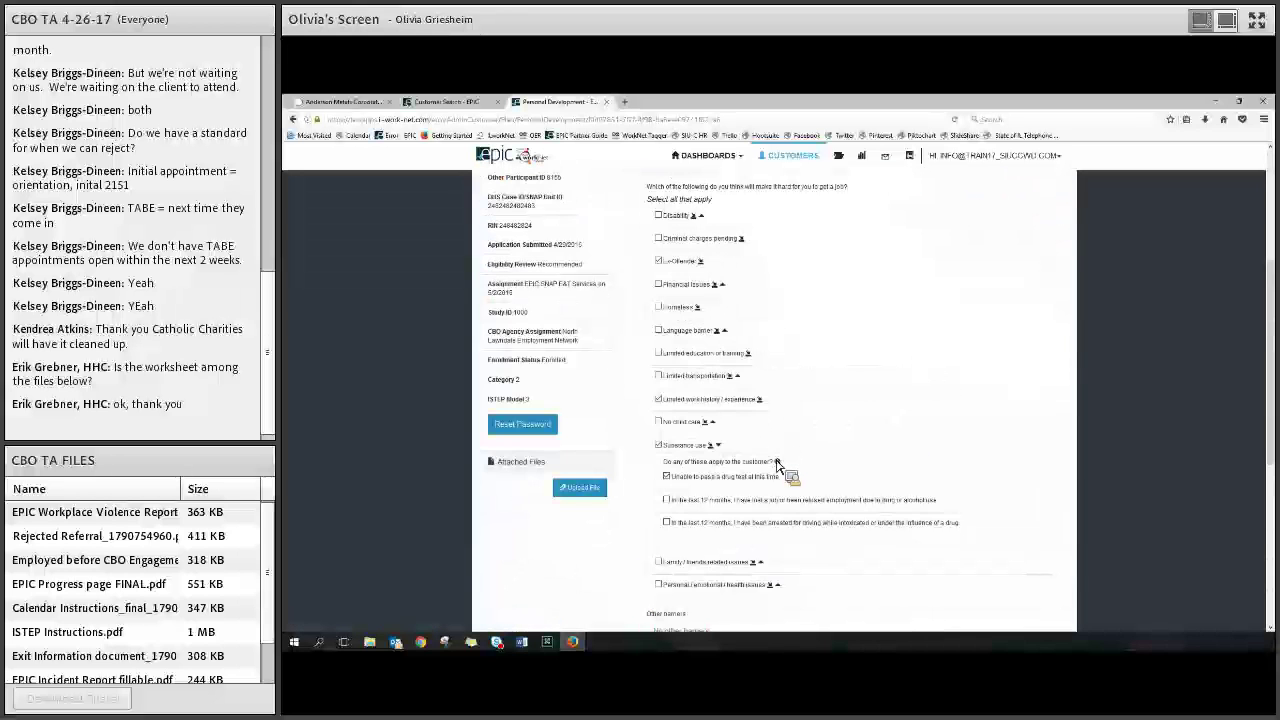
left_click(680, 410)
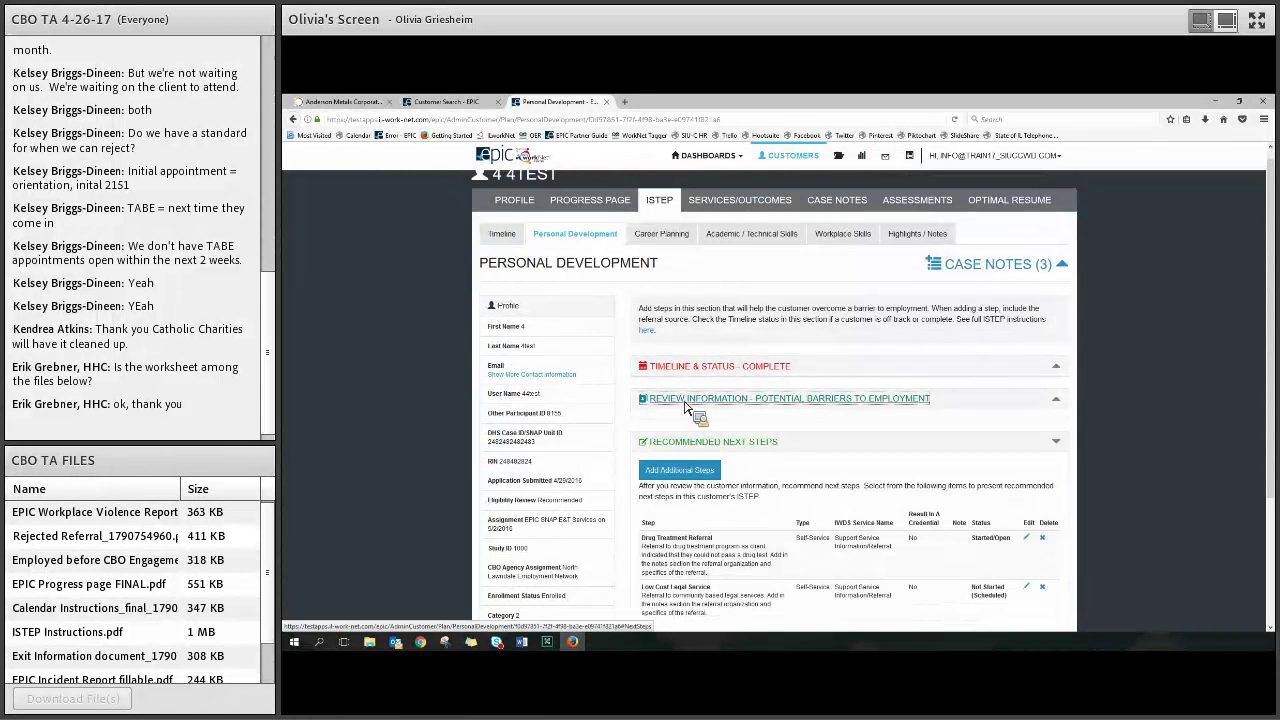
Step: Add the Child Care Assistance step to the Personal Development recommended next steps and return to the plan section
left_click(711, 466)
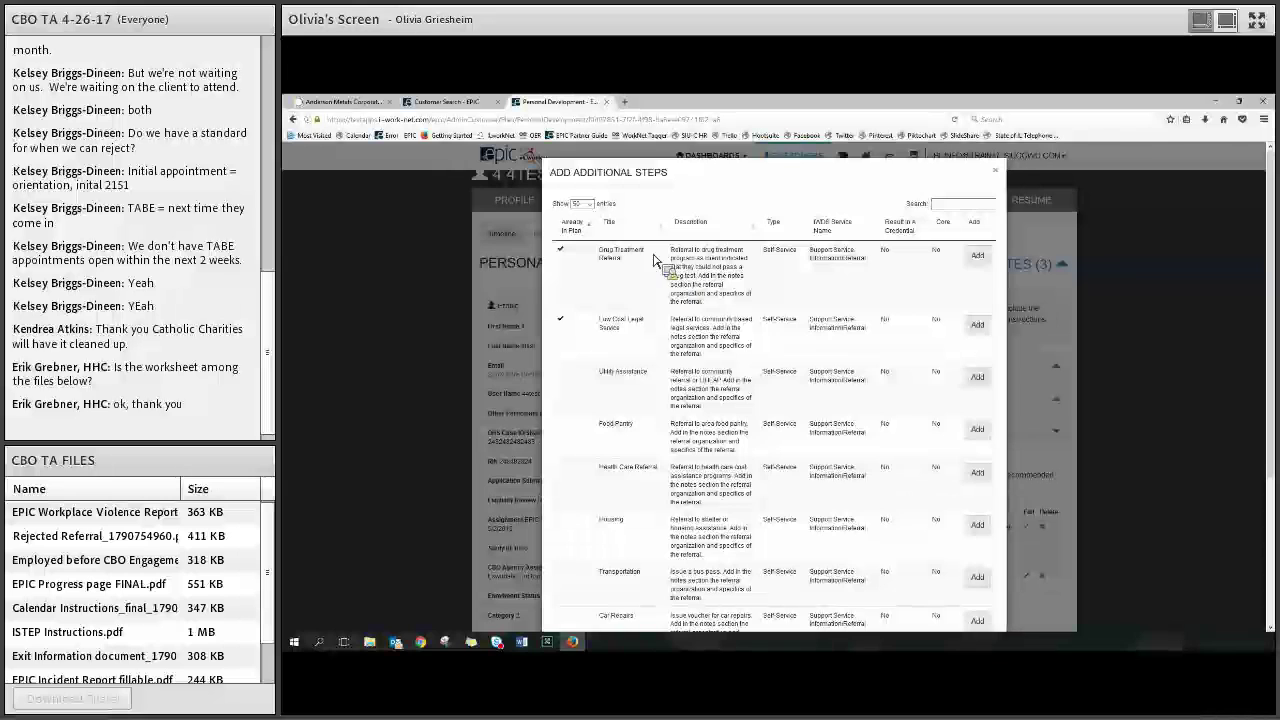
scroll(767, 318, "down", 2)
scroll(767, 318, "down", 3)
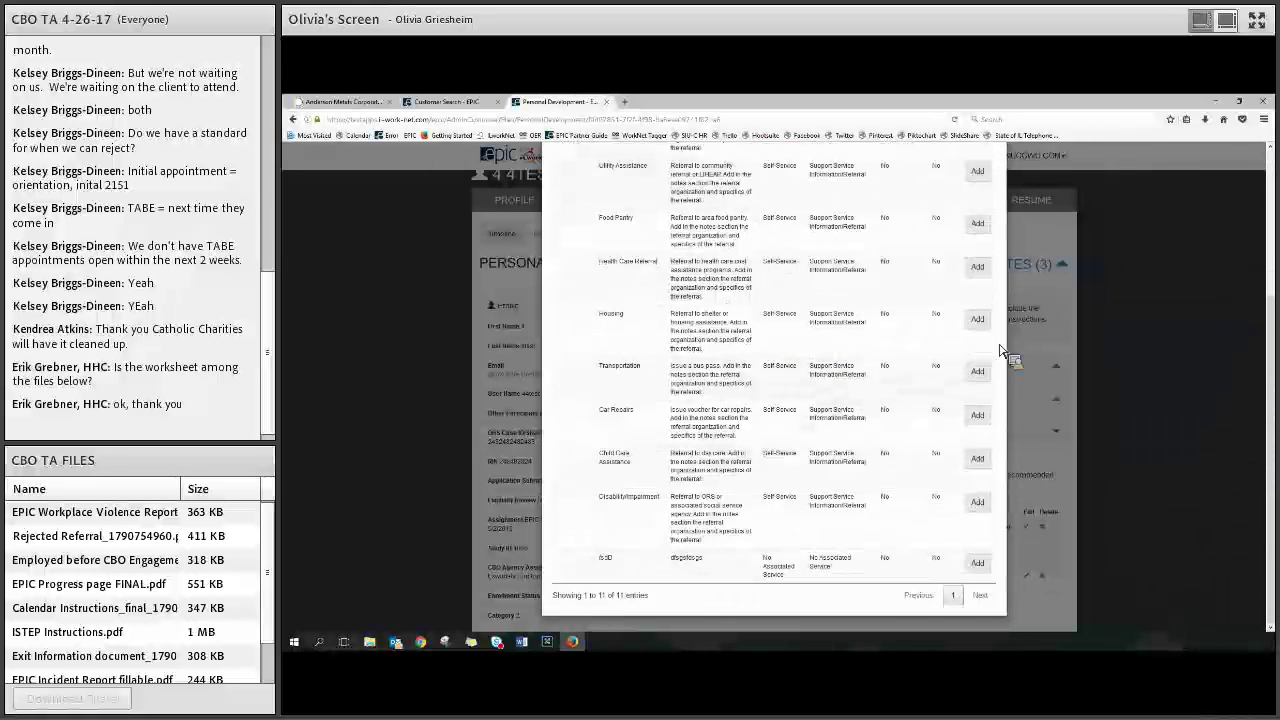
left_click(976, 459)
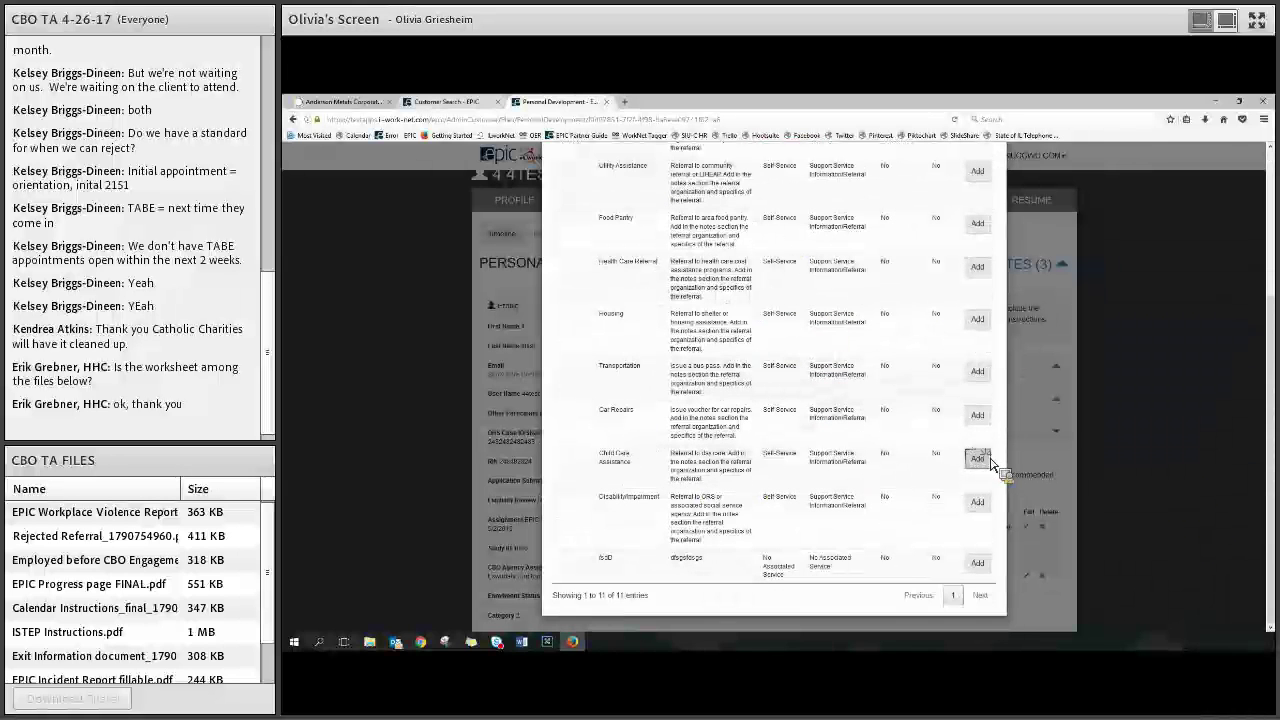
left_click(998, 168)
scroll(1150, 375, "down", 3)
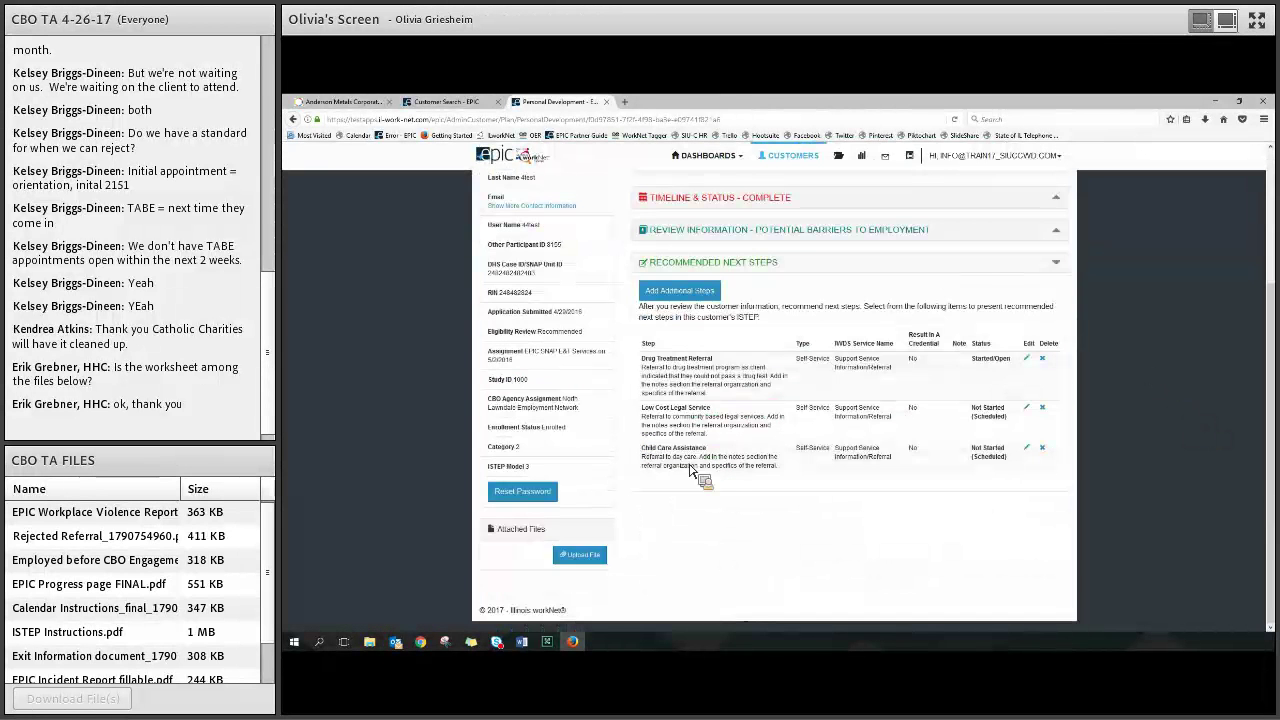
Step: Open the Child Care Assistance step for editing and view the available status options without changing the status
left_click(1028, 448)
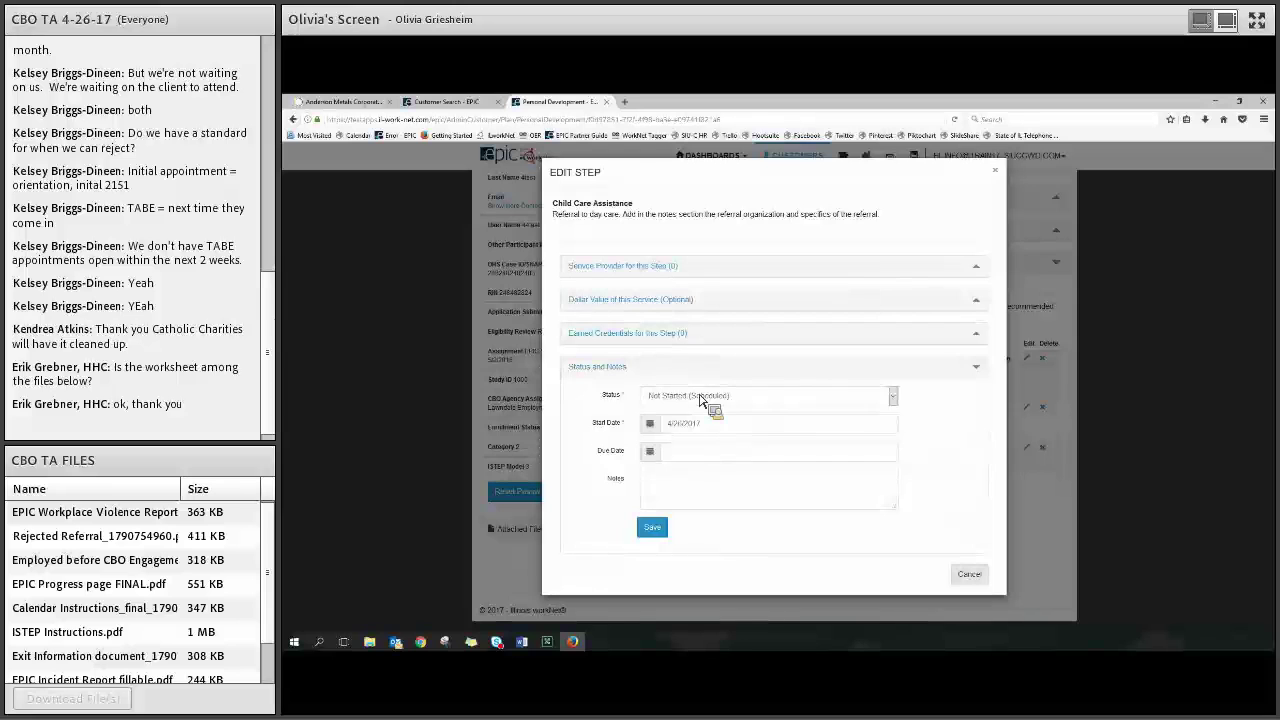
left_click(763, 400)
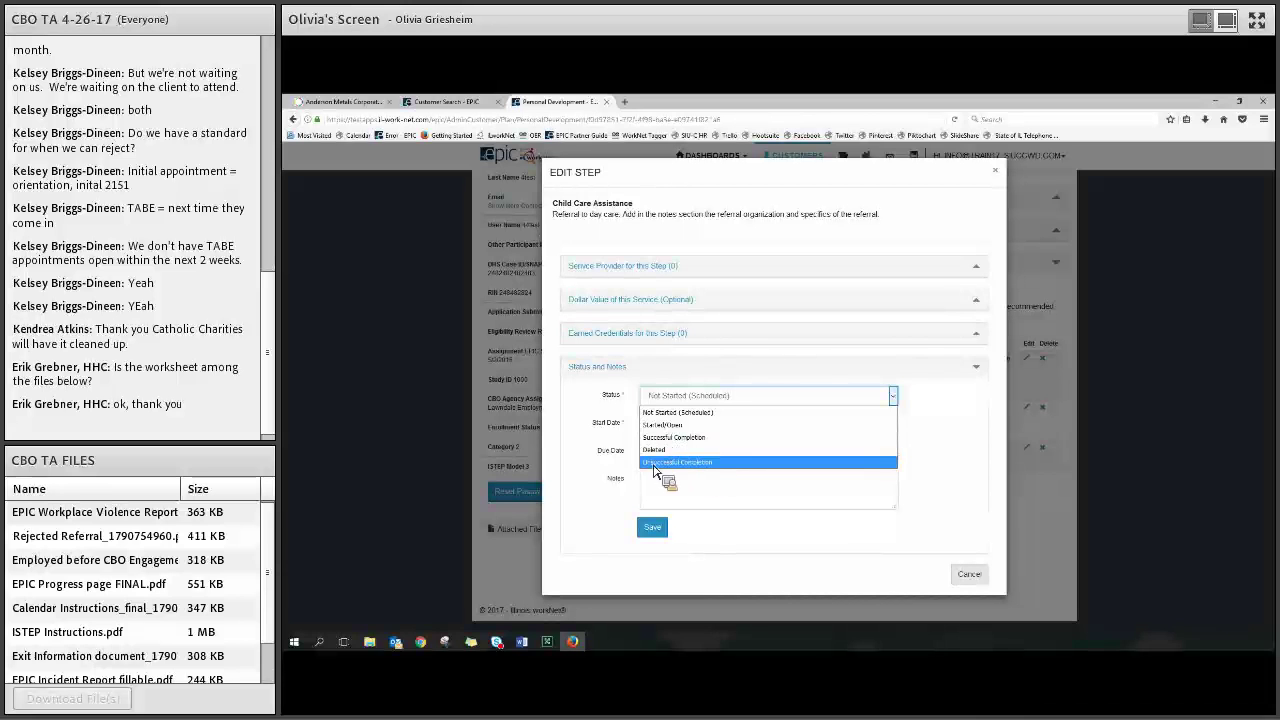
key("Escape")
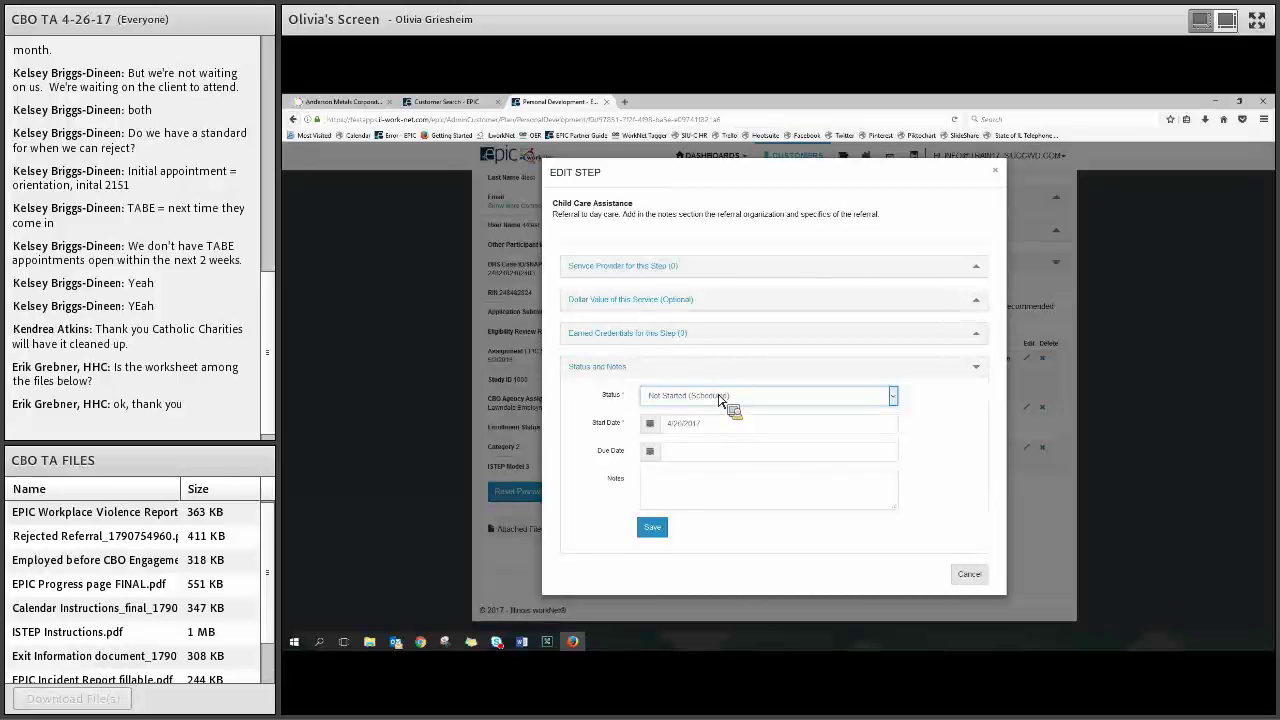
Step: Examine the step's Start Date and Due Date calendars, Notes field and Earned Credentials section, and close the editor without saving
left_click(741, 425)
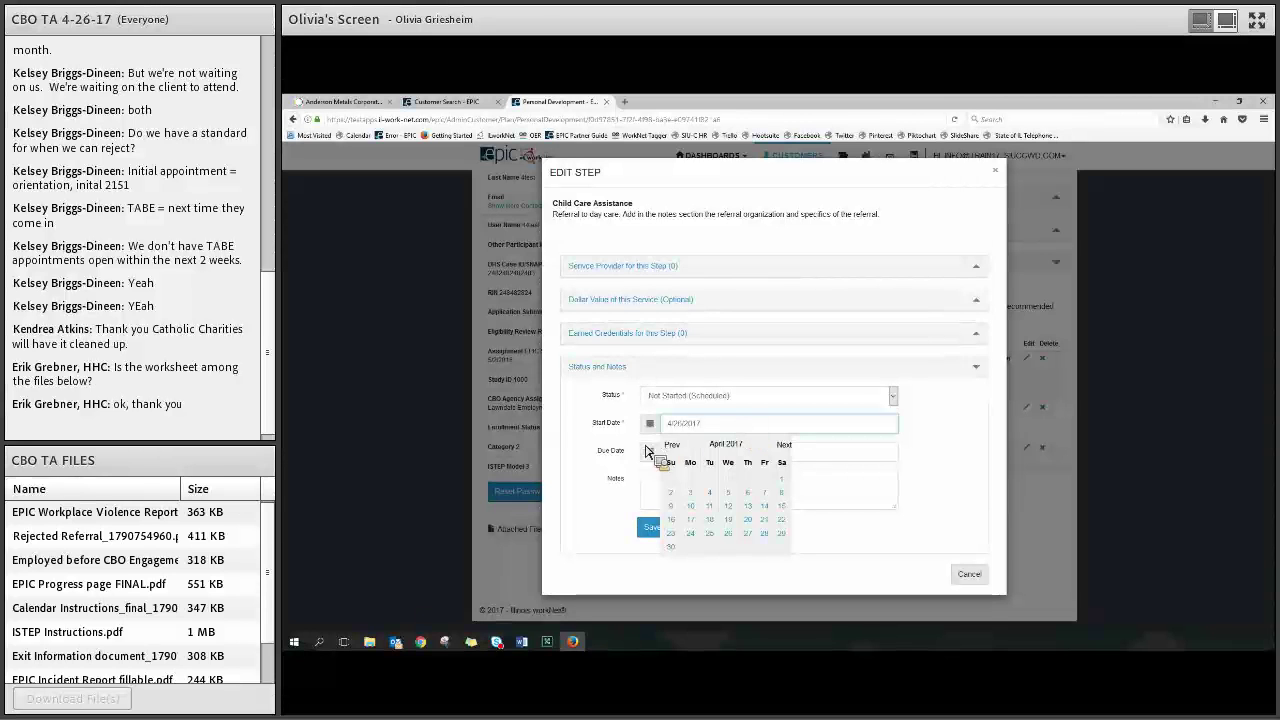
left_click(613, 466)
left_click(678, 456)
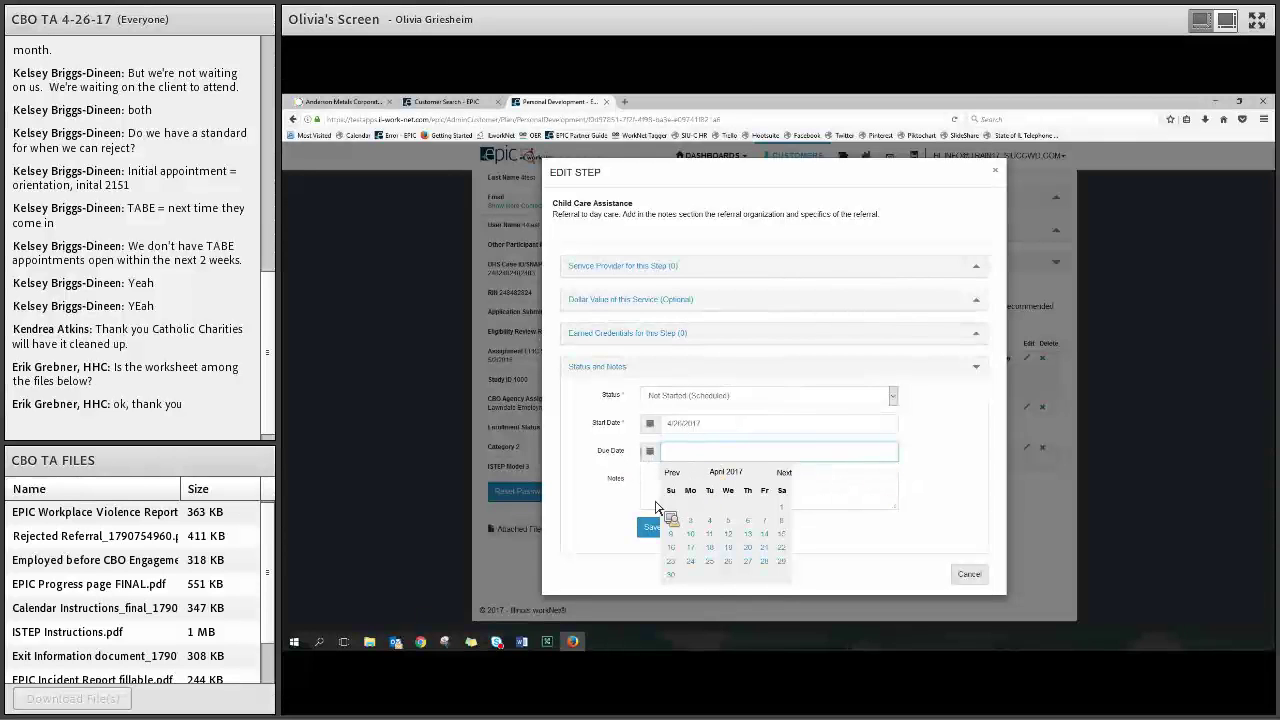
left_click(656, 506)
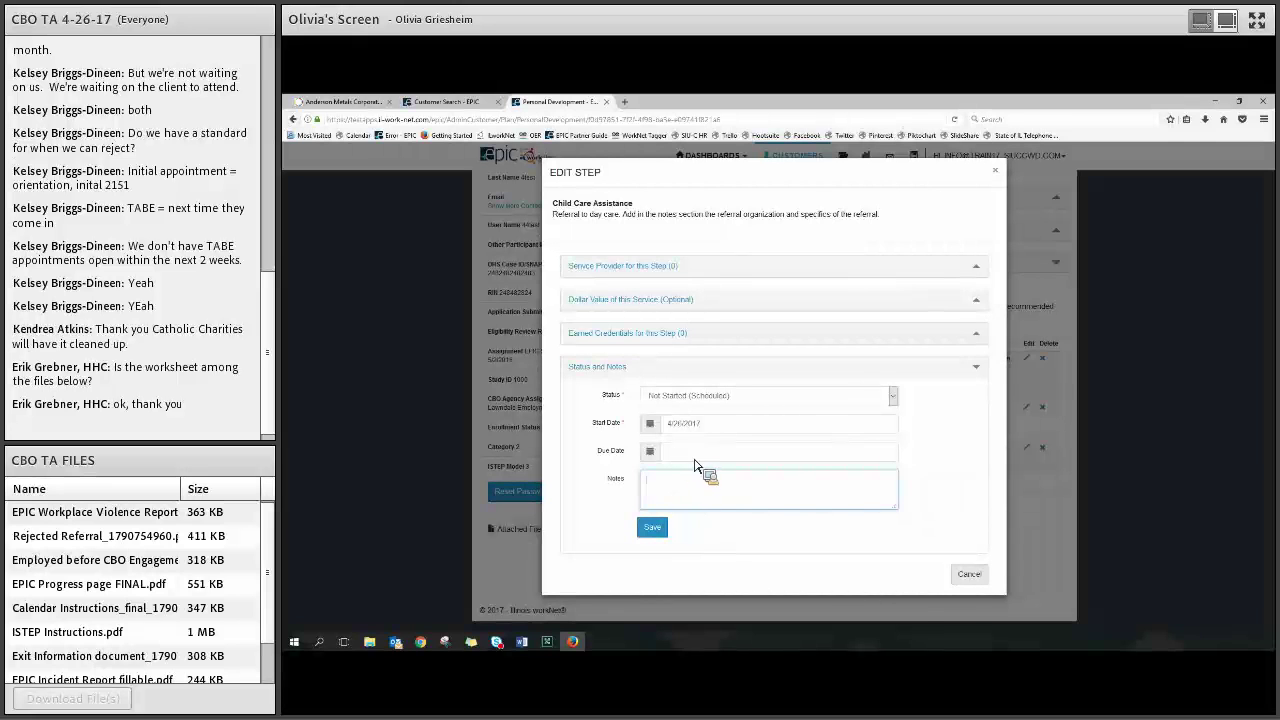
left_click(650, 336)
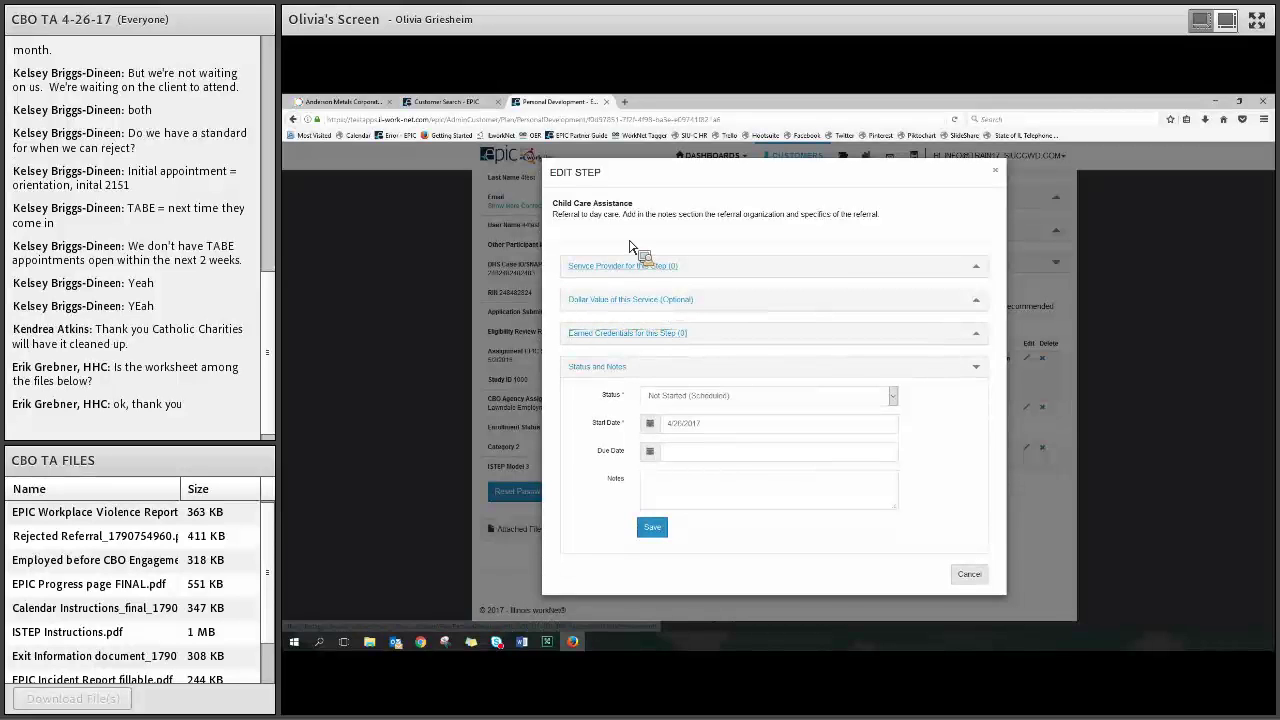
left_click(996, 171)
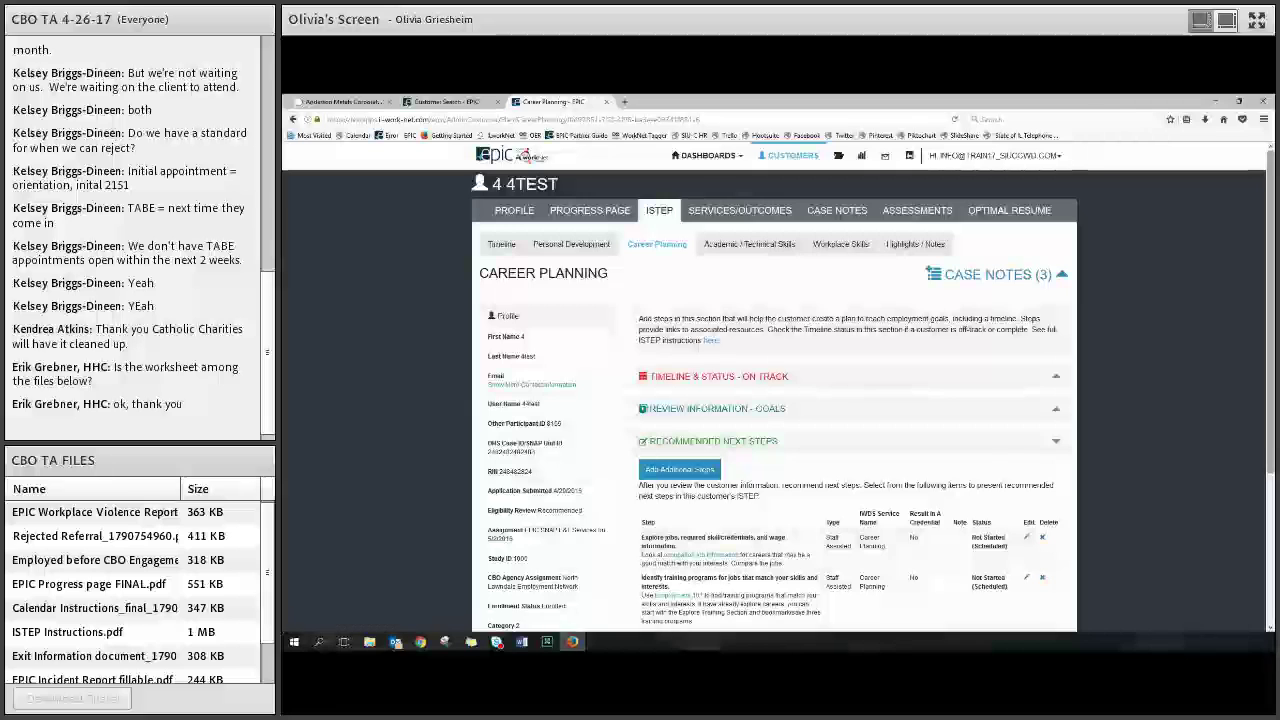
Step: In the Career Planning section, expand Timeline & Status and the Goals review information, and look through the customer's goals
left_click(740, 378)
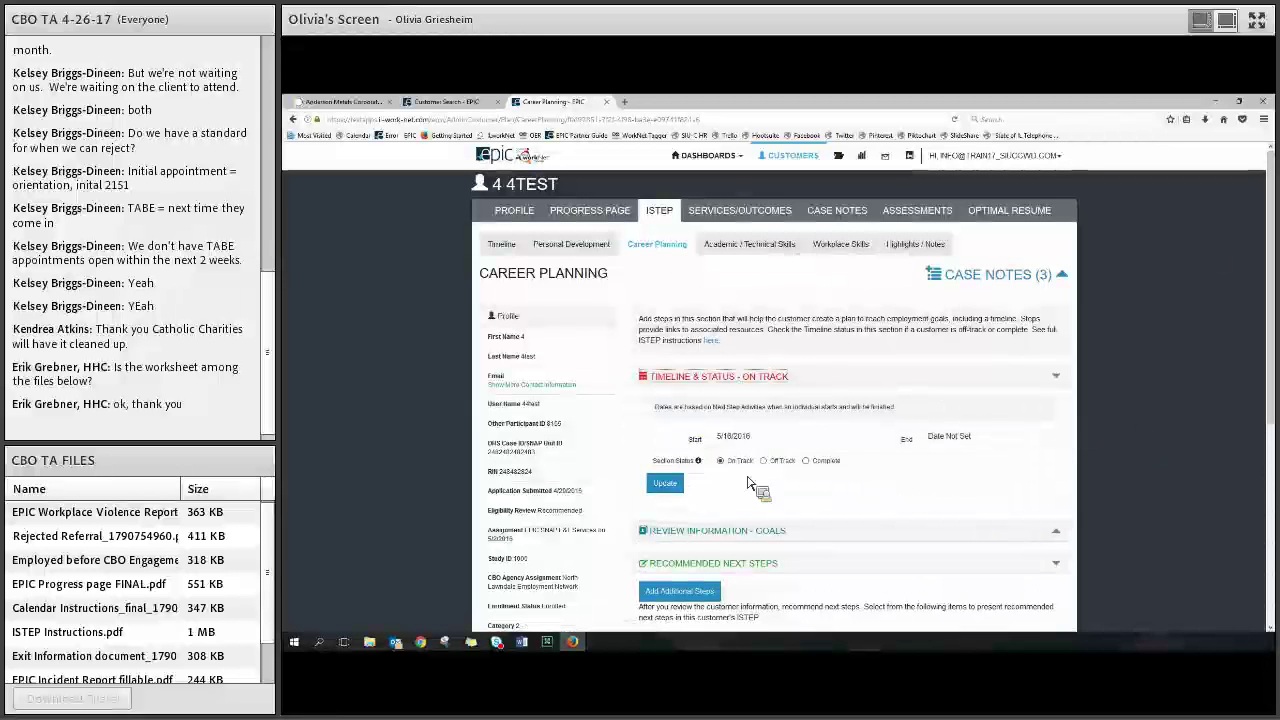
scroll(845, 484, "down", 2)
scroll(870, 480, "down", 1)
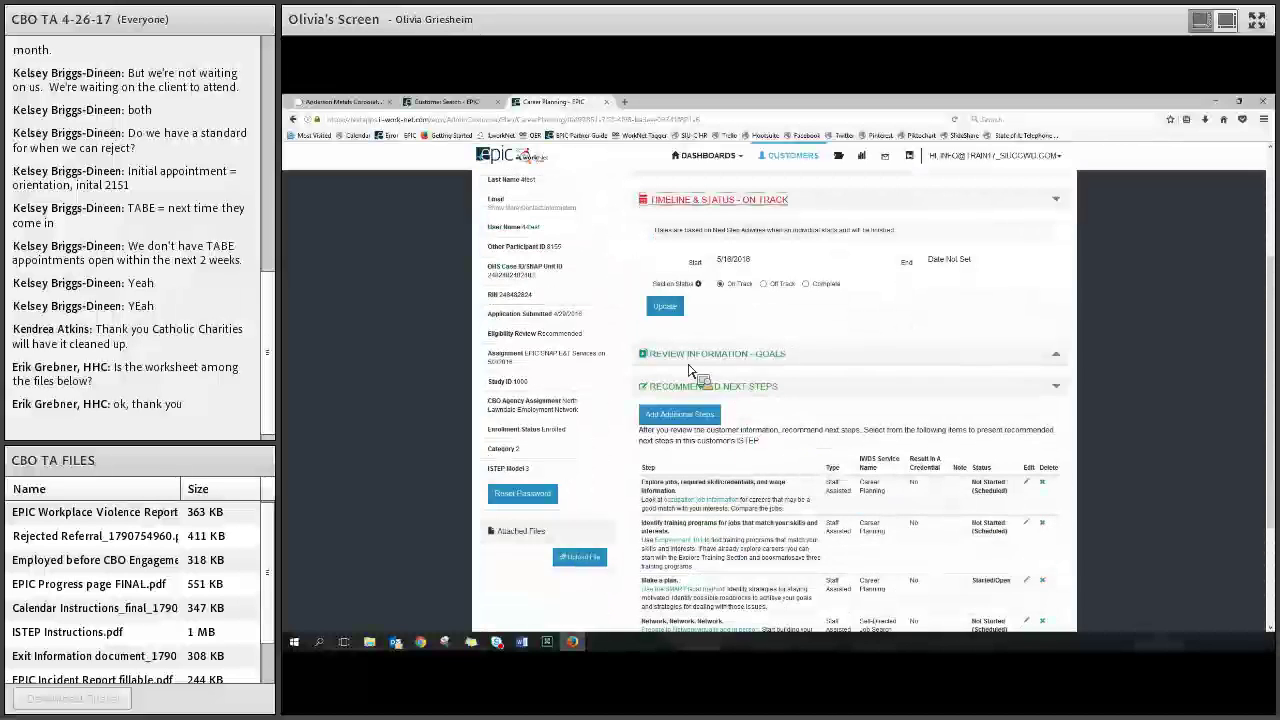
left_click(705, 356)
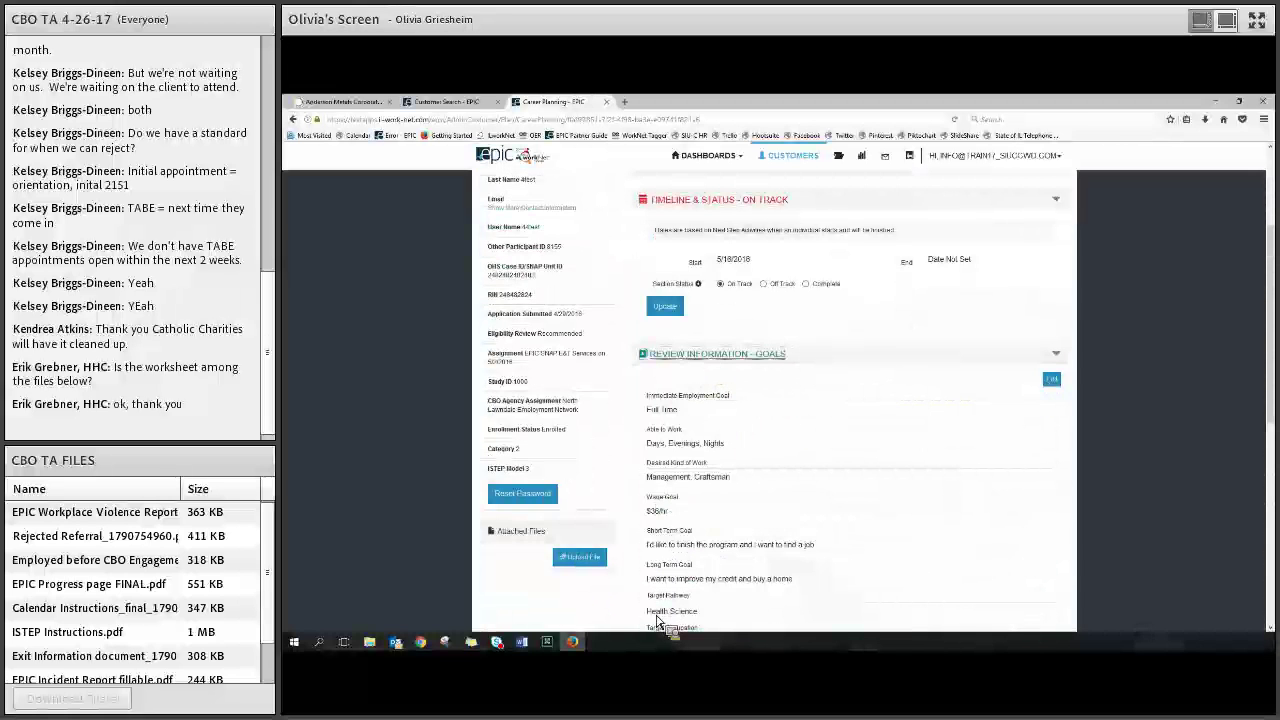
scroll(688, 428, "down", 2)
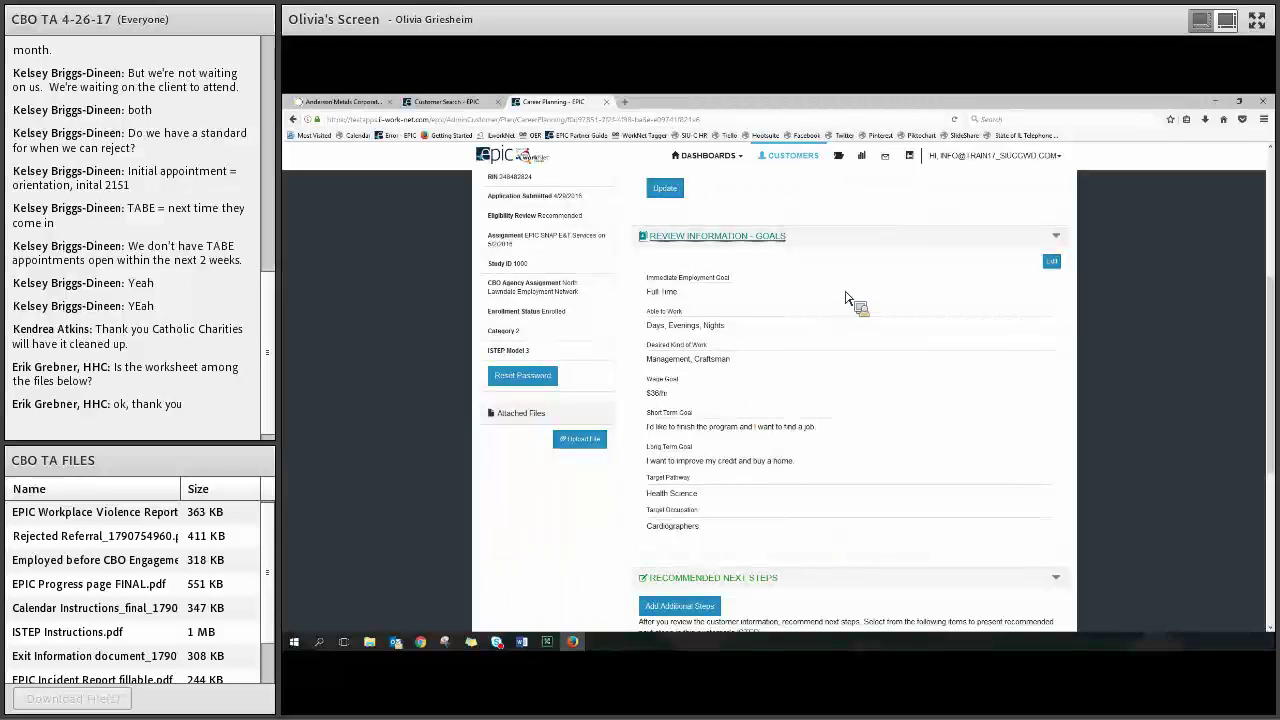
Step: Open the career goals for editing, try Electrocardiograph Technicians as the target occupation, and leave editing without updating the goals
left_click(1051, 261)
scroll(782, 405, "down", 4)
scroll(750, 334, "up", 1)
left_click(700, 346)
left_click(693, 345)
left_click(700, 381)
left_click(686, 409)
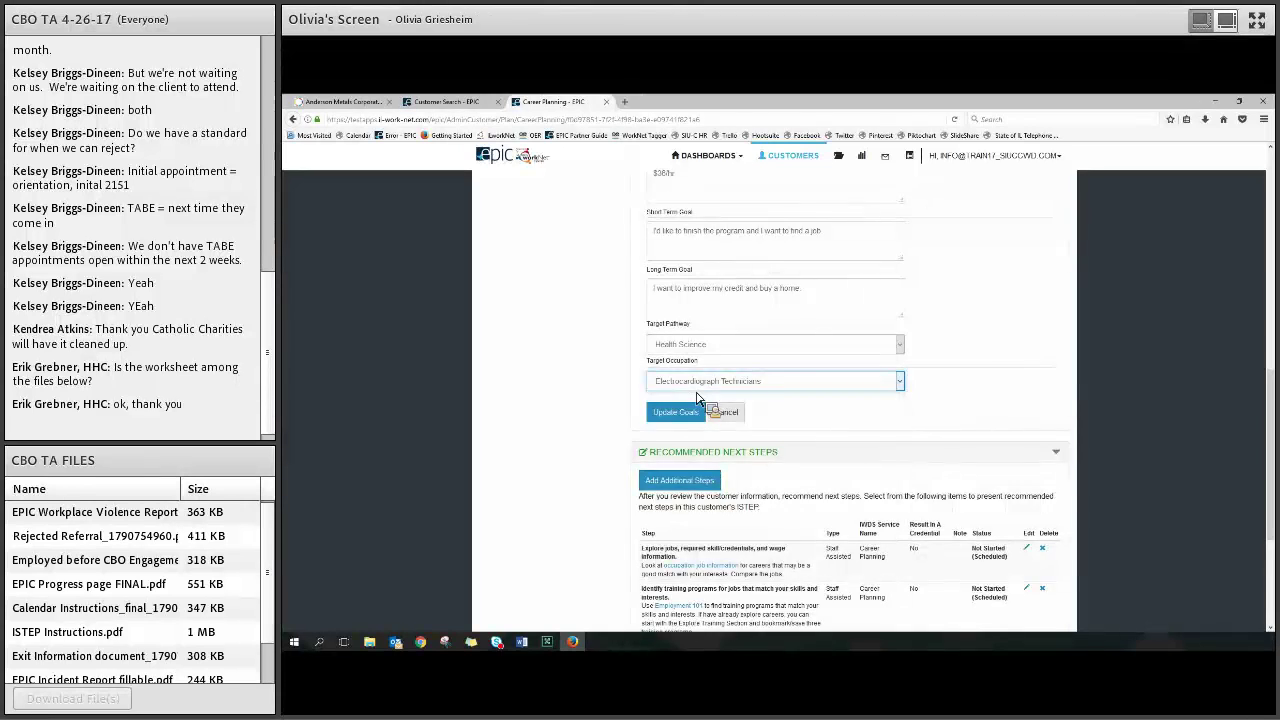
scroll(860, 380, "up", 3)
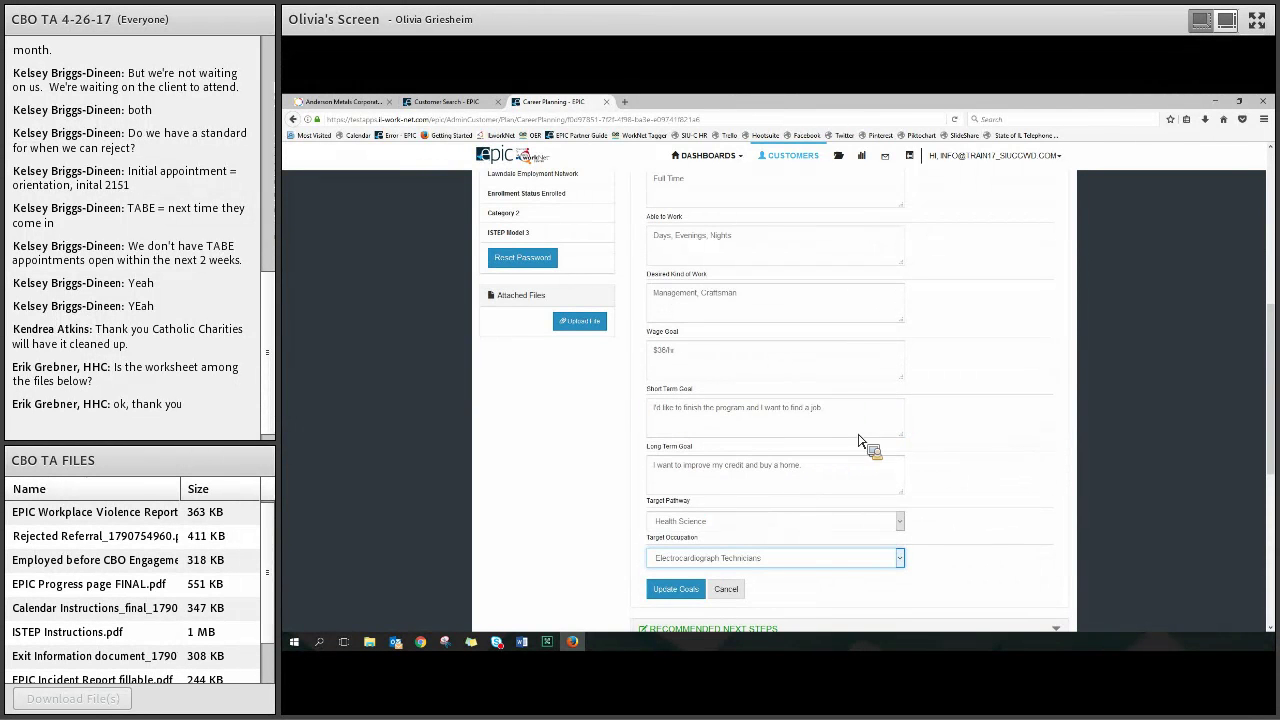
scroll(829, 414, "up", 4)
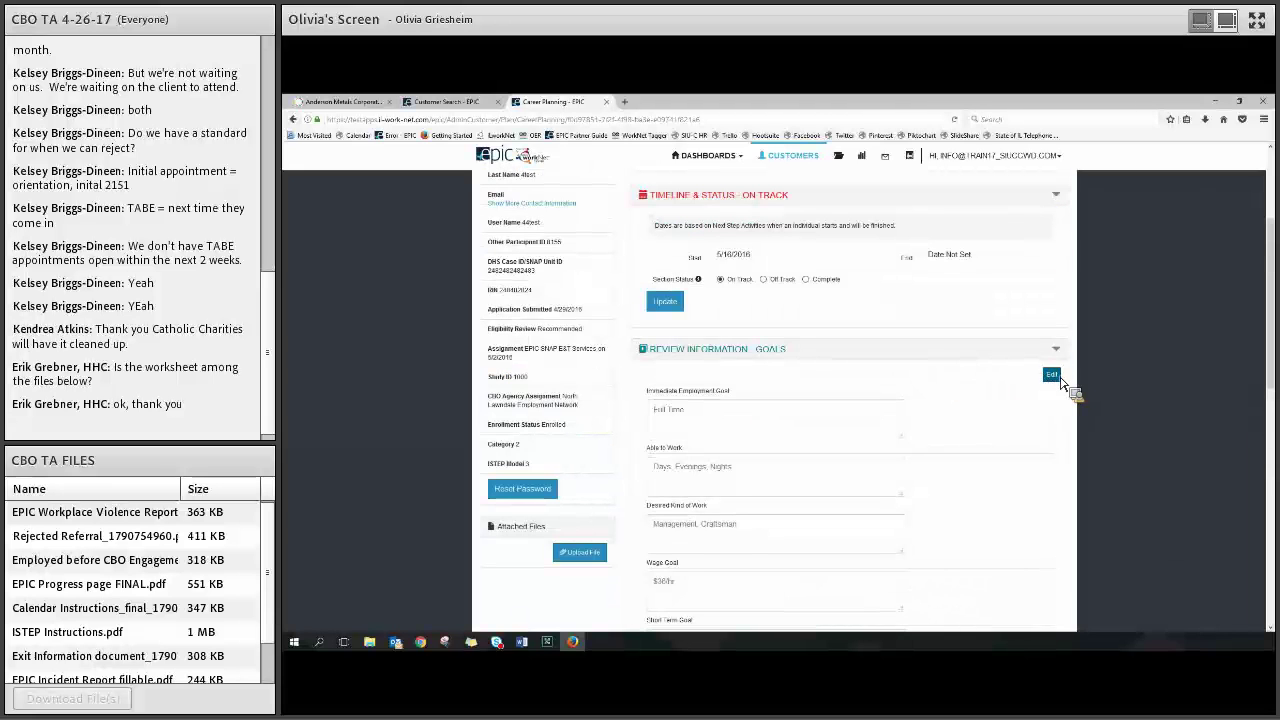
left_click(1052, 375)
Step: View the additional steps available for Career Planning and close the list without adding any
scroll(1060, 383, "down", 4)
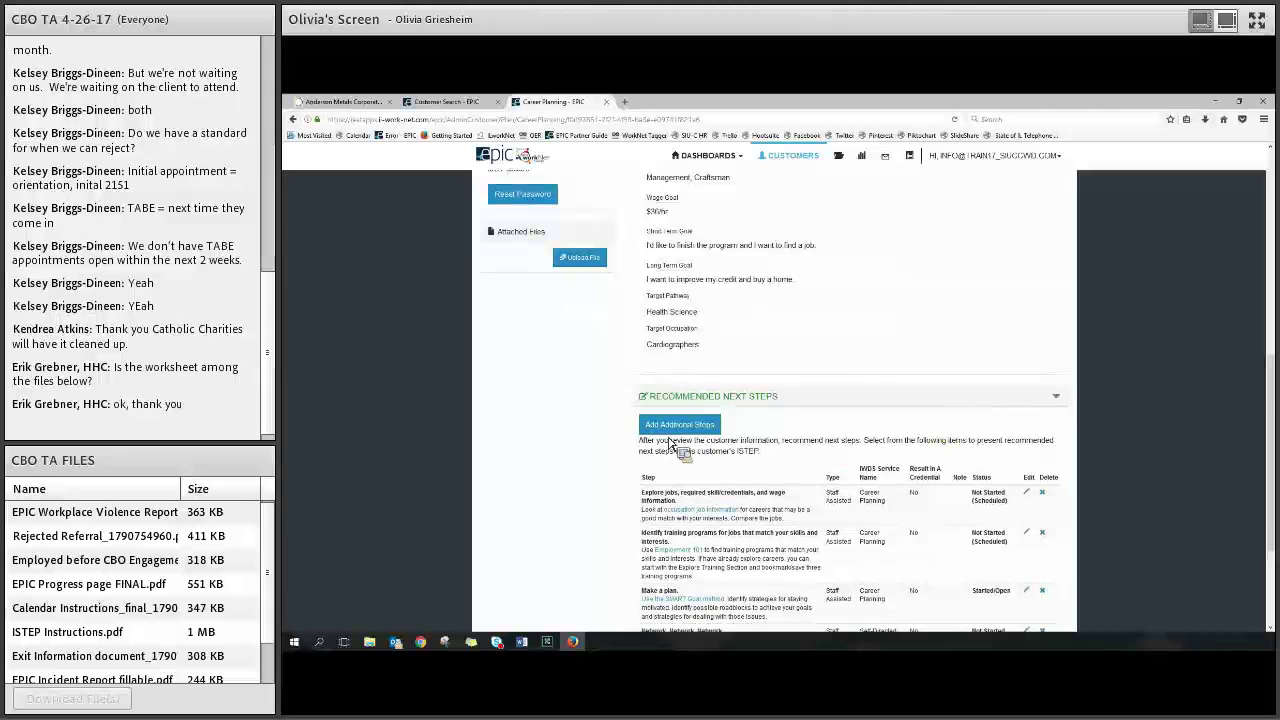
scroll(670, 445, "down", 2)
left_click(672, 308)
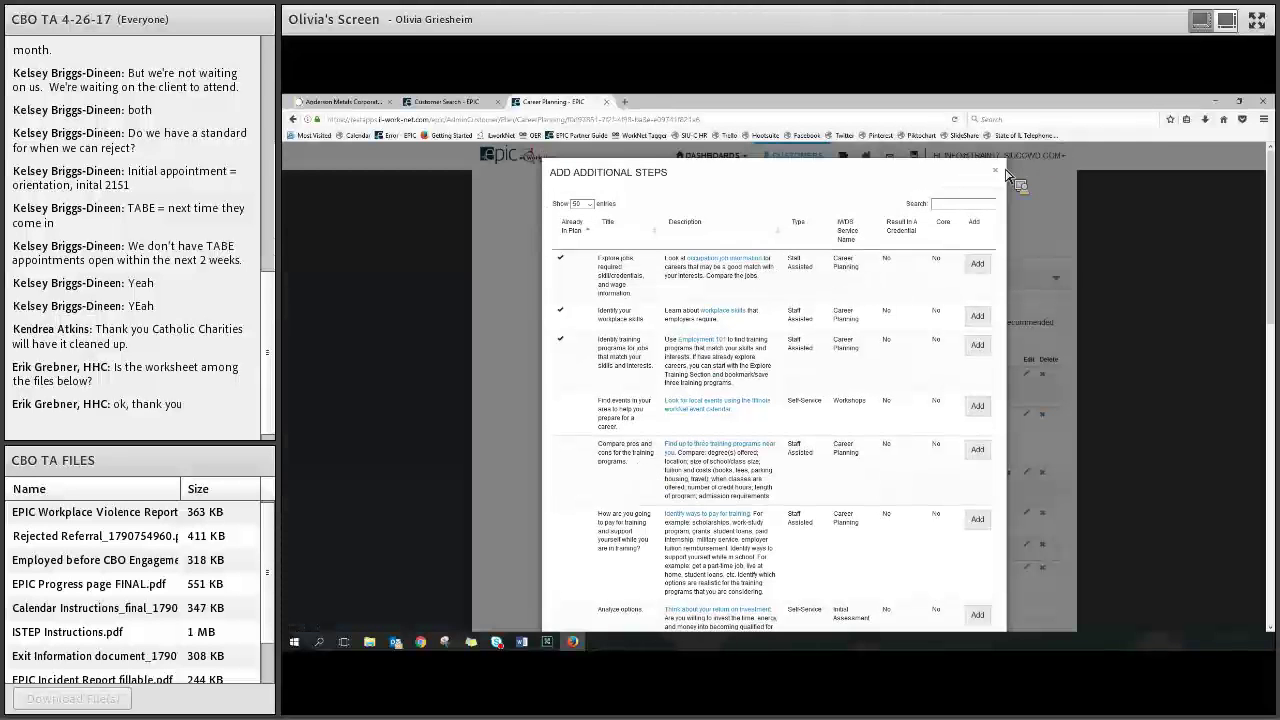
left_click(996, 171)
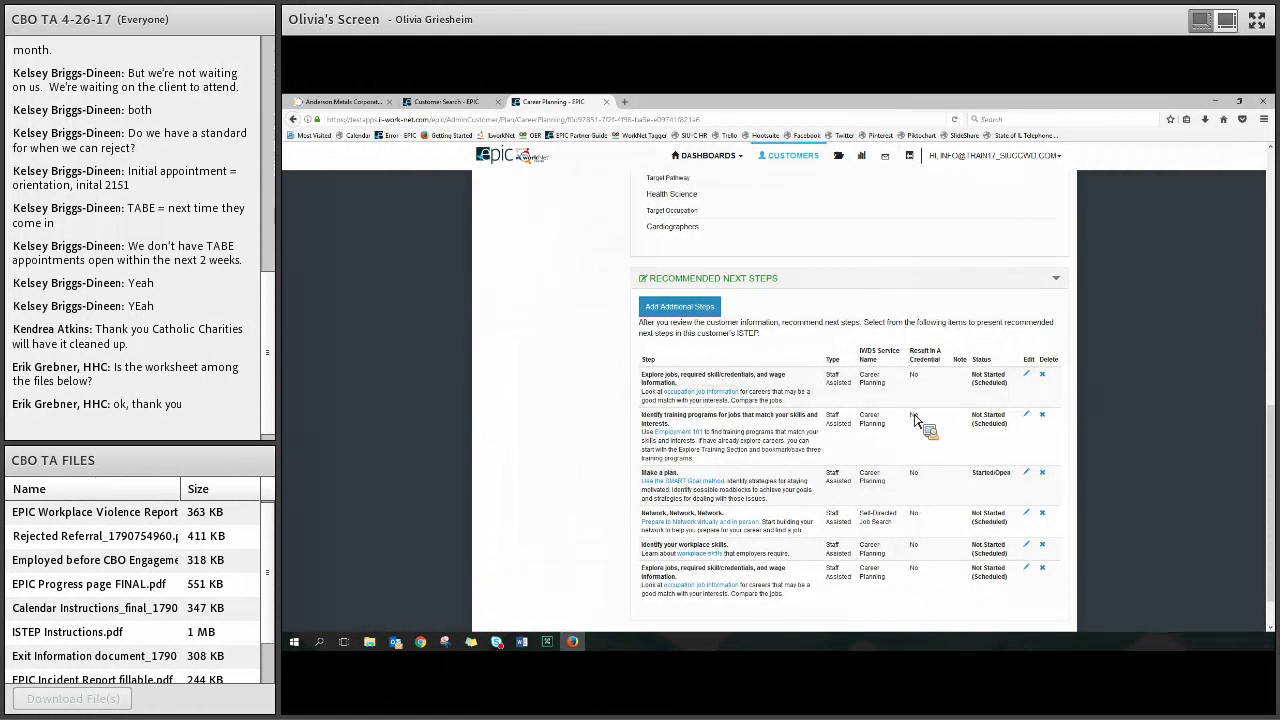
Step: Open the Academic / Technical Skills section and view its Timeline & Status and Academic Achievements, collapsing each after viewing
scroll(915, 420, "up", 10)
left_click(745, 243)
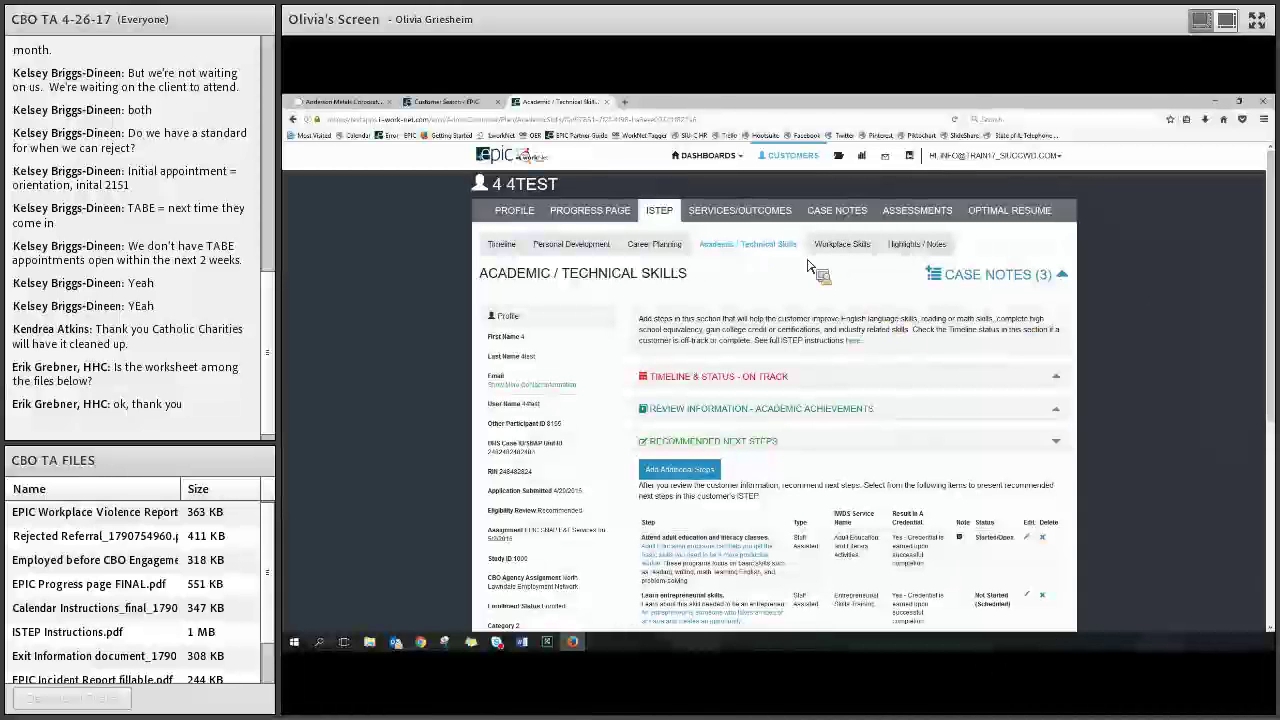
left_click(686, 380)
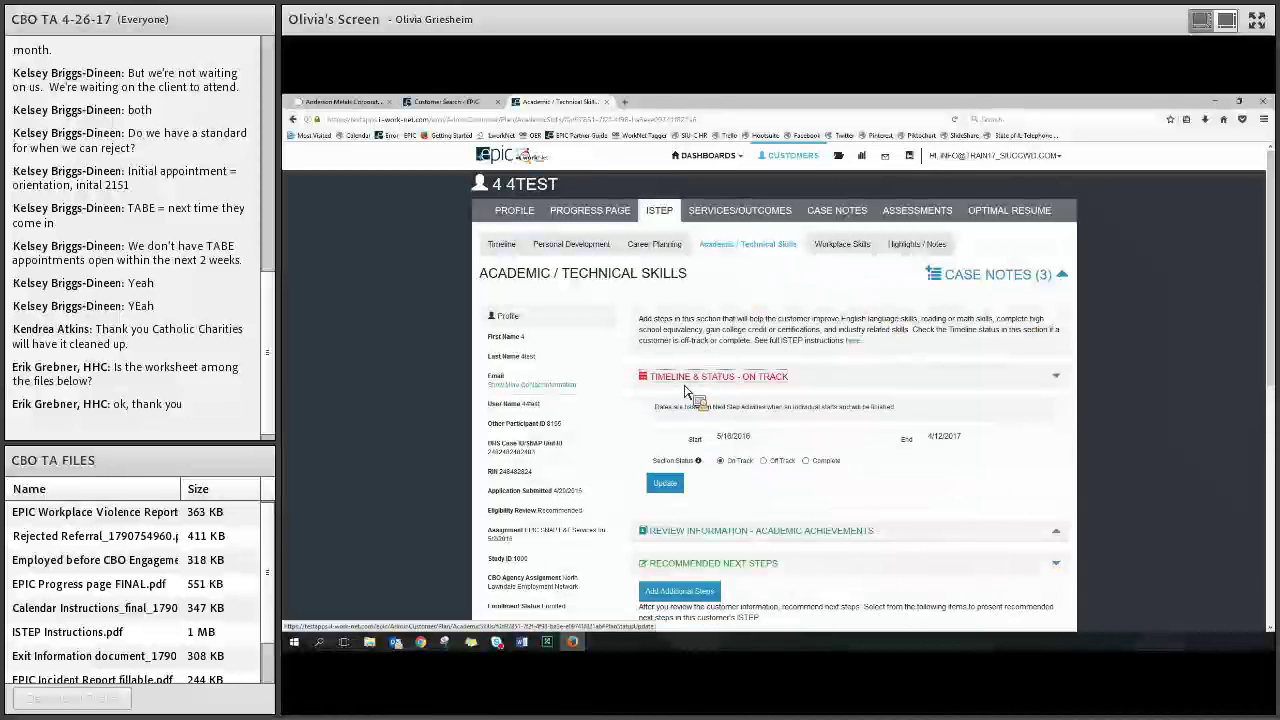
left_click(685, 382)
left_click(685, 412)
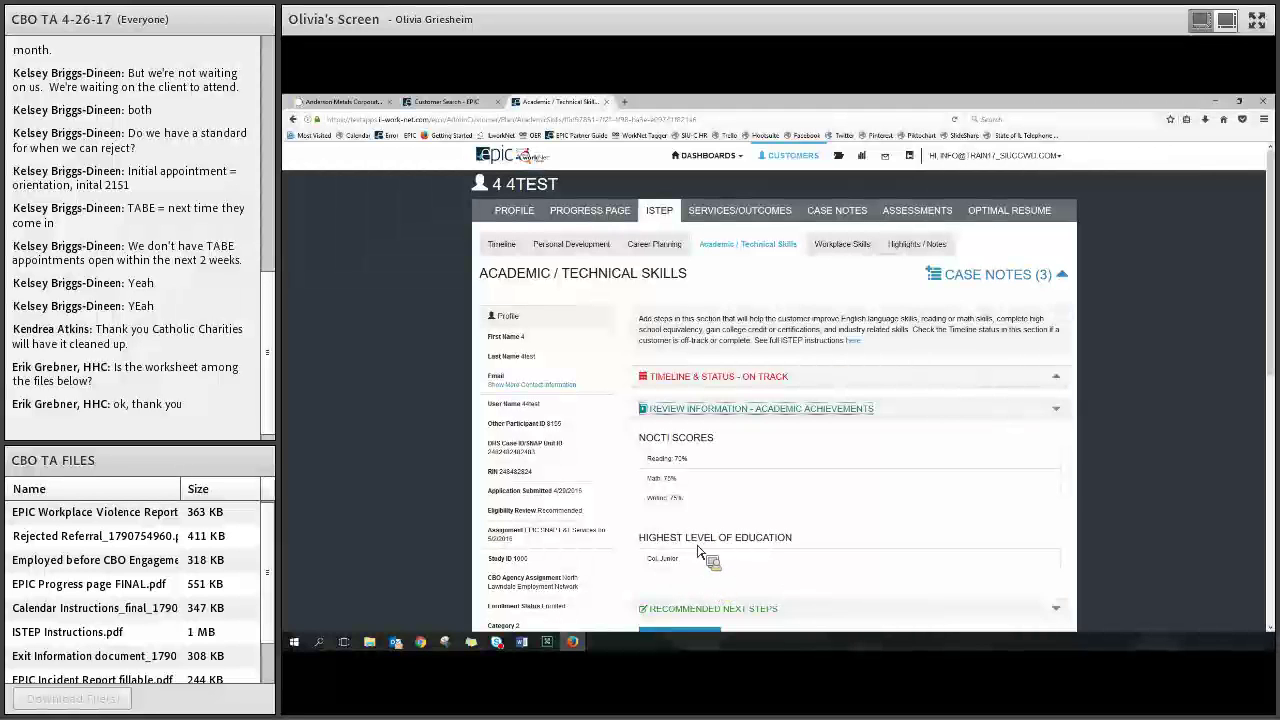
left_click(703, 410)
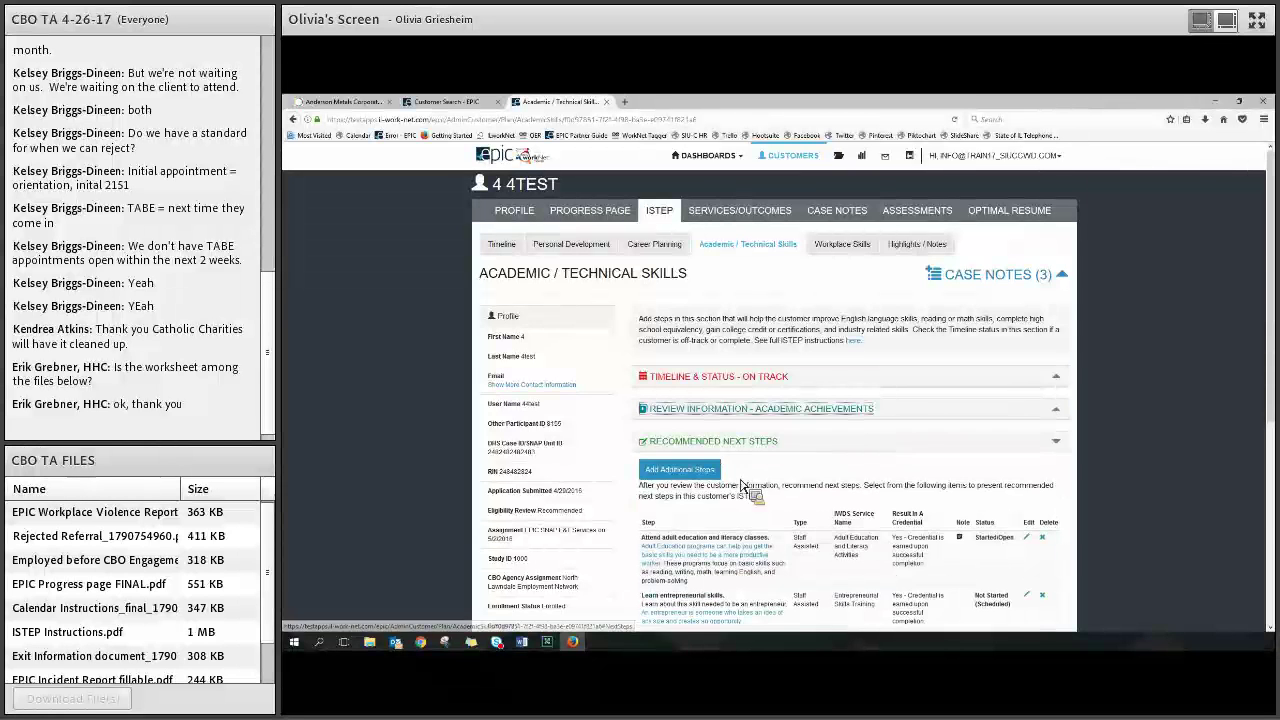
Step: Review the recommended next steps for Academic / Technical Skills through to the end of the list and check Case Notes
scroll(742, 485, "down", 3)
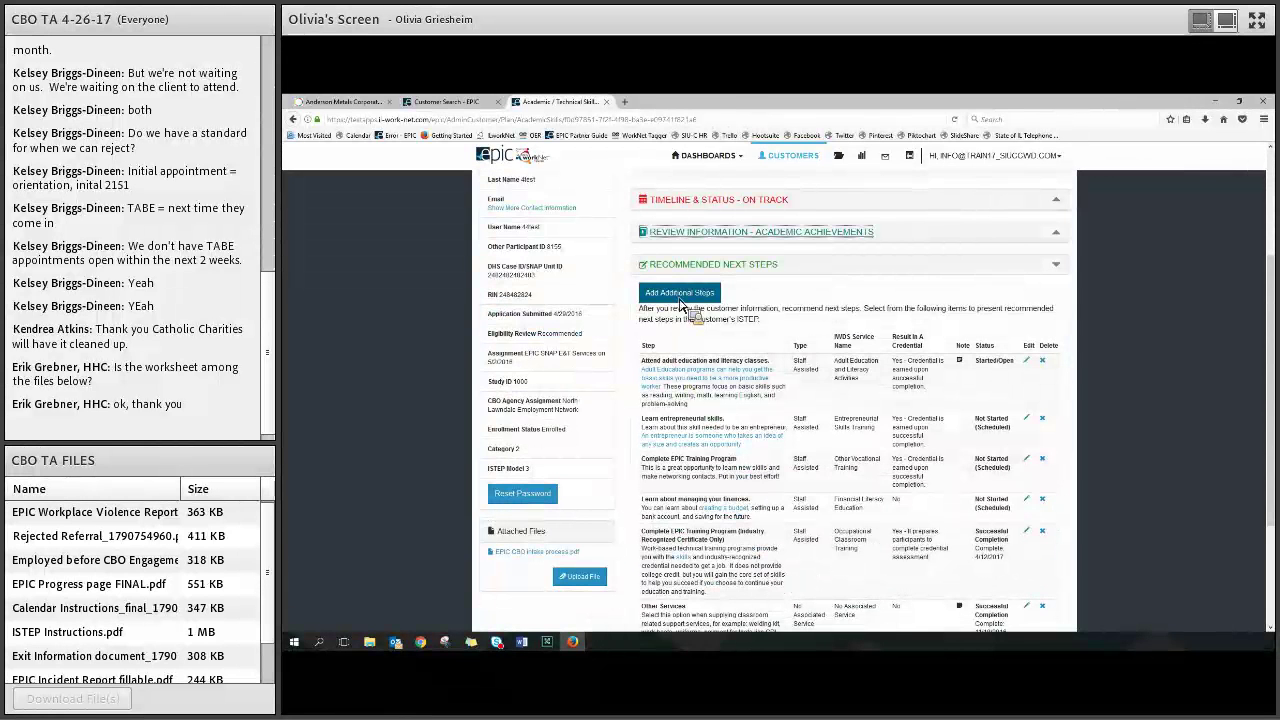
scroll(690, 400, "down", 3)
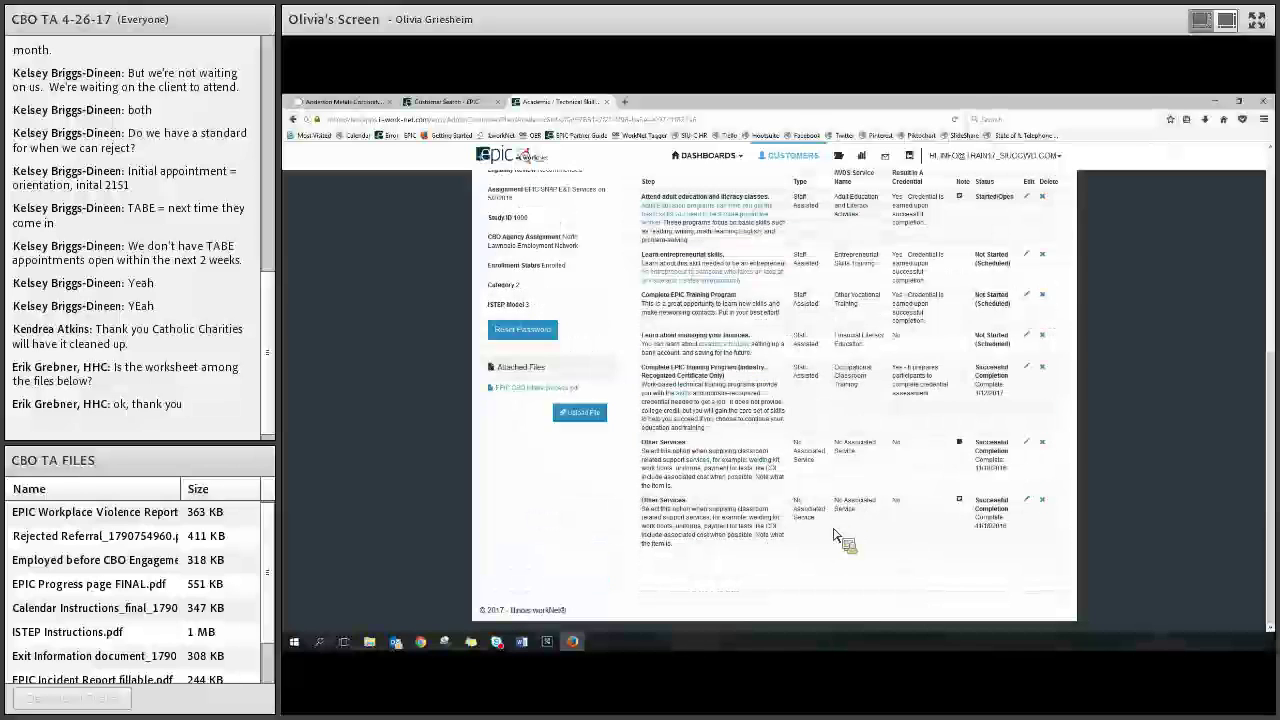
scroll(836, 536, "up", 5)
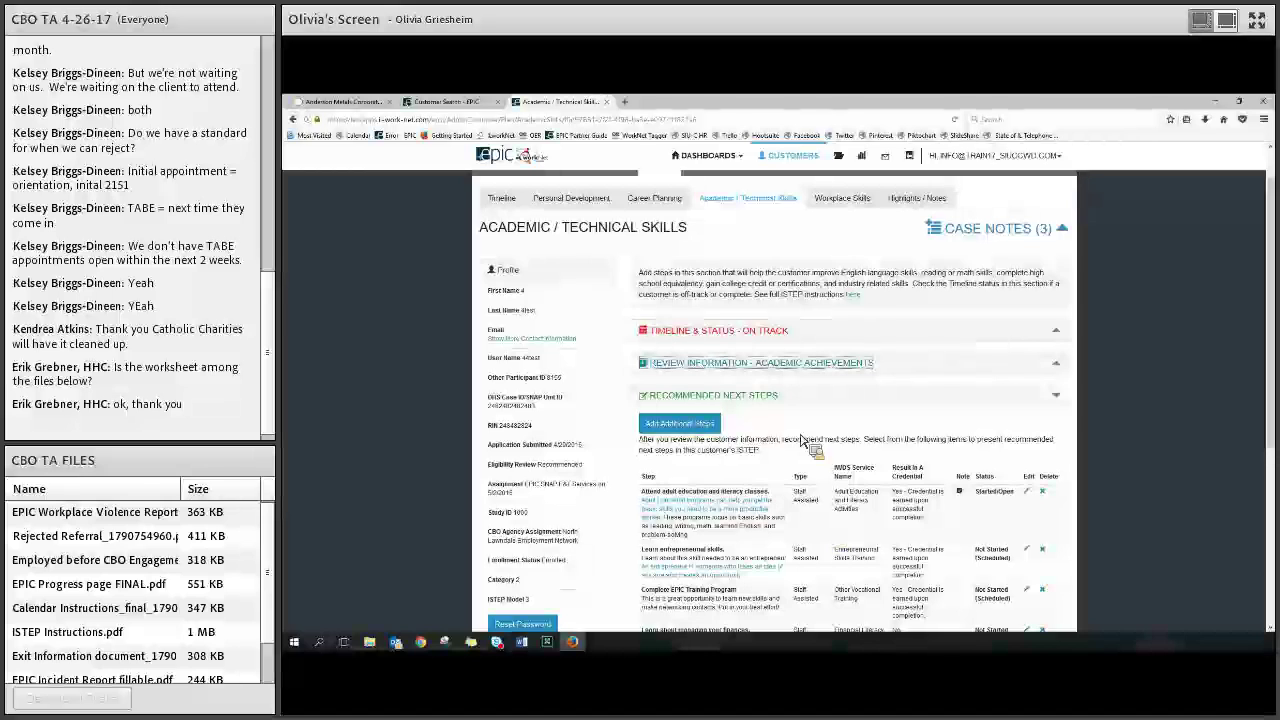
left_click(1000, 230)
left_click(988, 276)
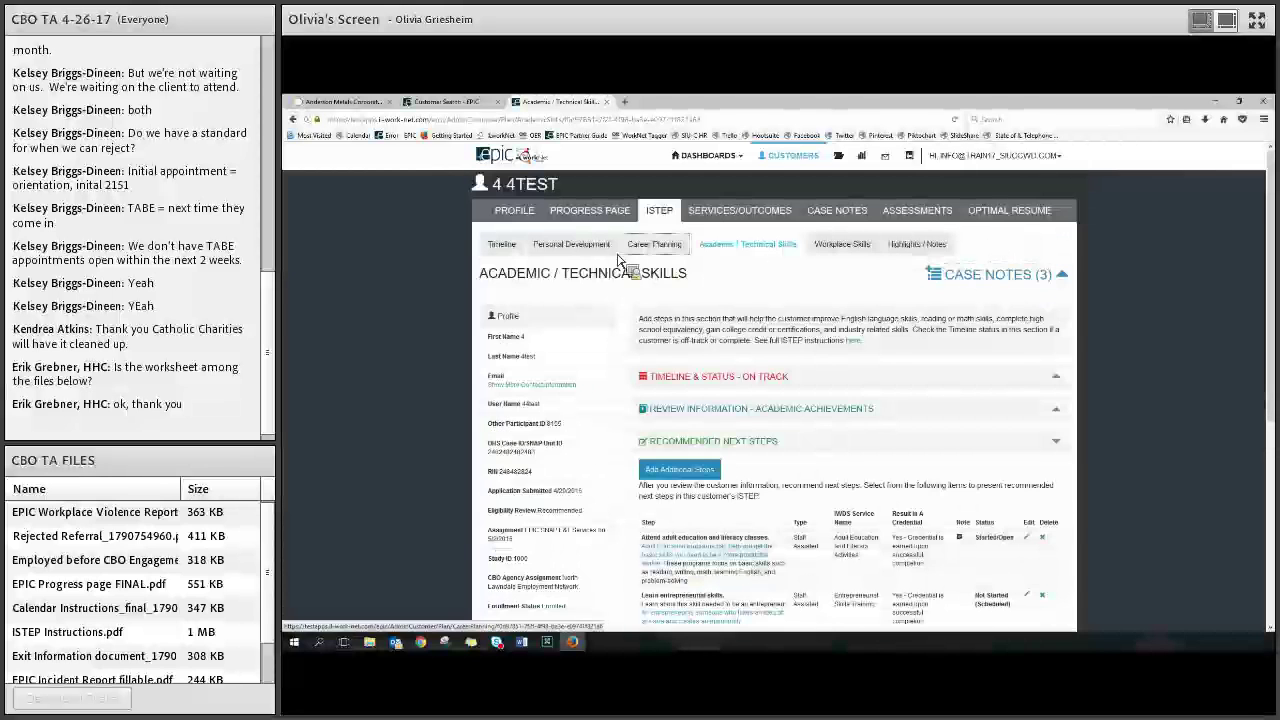
Step: Return to the Career Planning section and review its recommended next steps and the Attached Files area
left_click(654, 244)
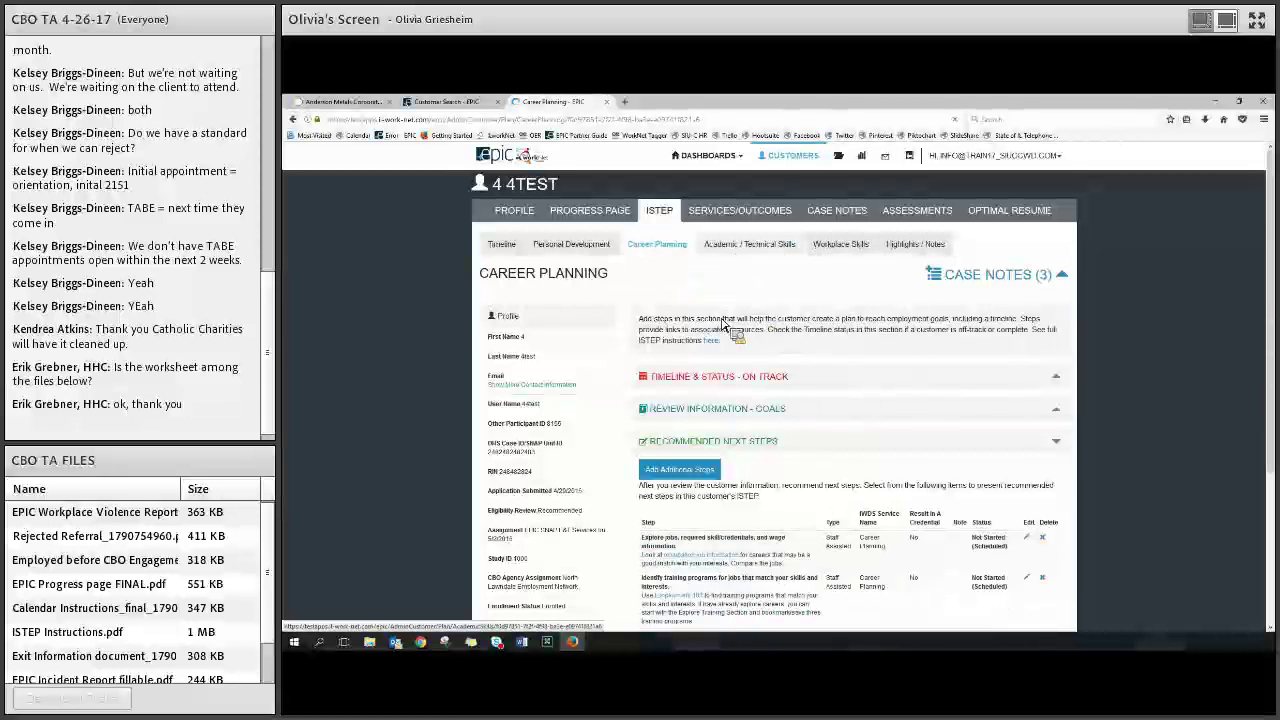
scroll(730, 320, "down", 5)
scroll(508, 460, "up", 5)
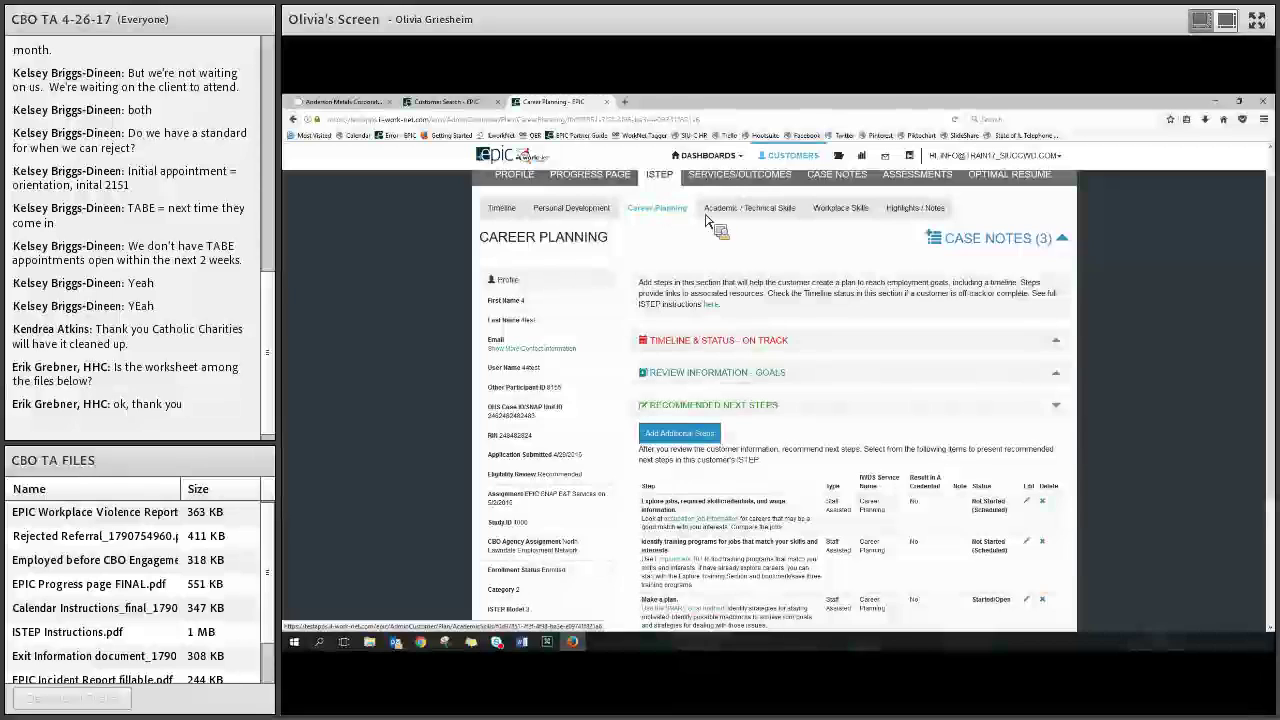
scroll(740, 240, "down", 3)
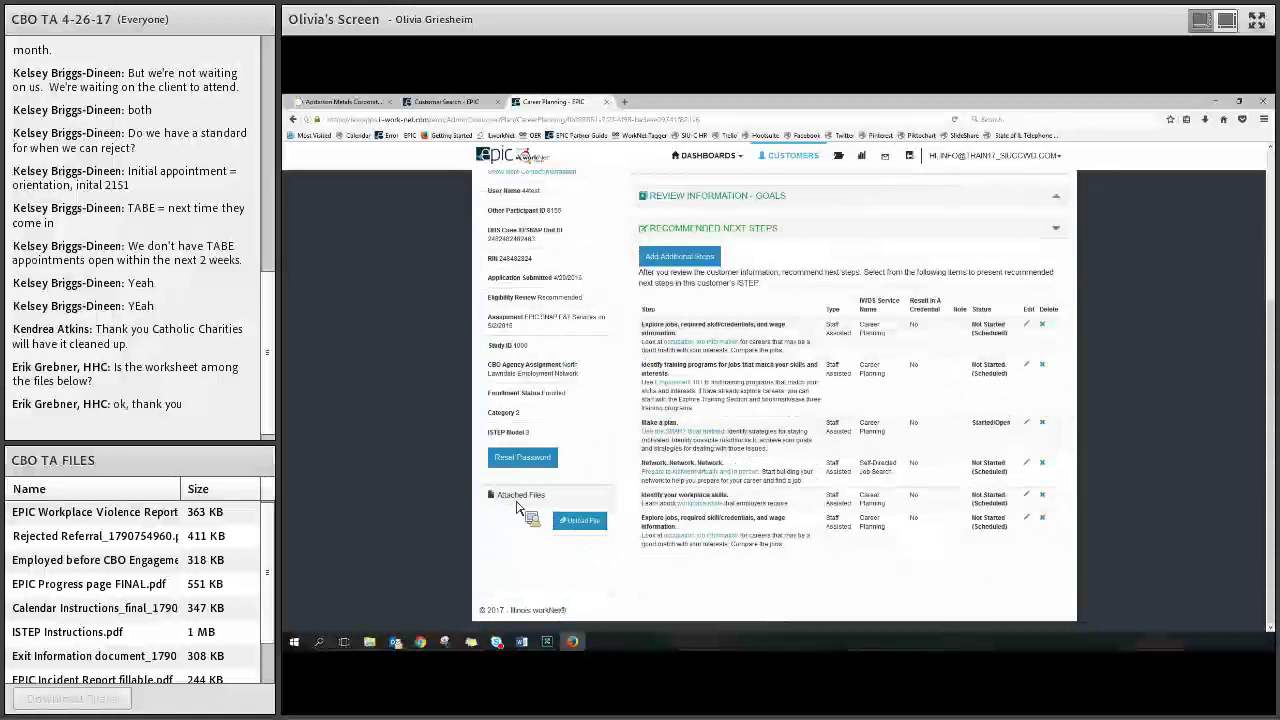
Step: Open the Academic / Technical Skills section of the ISTEP and look through its page
scroll(645, 530, "up", 2)
scroll(645, 530, "up", 2)
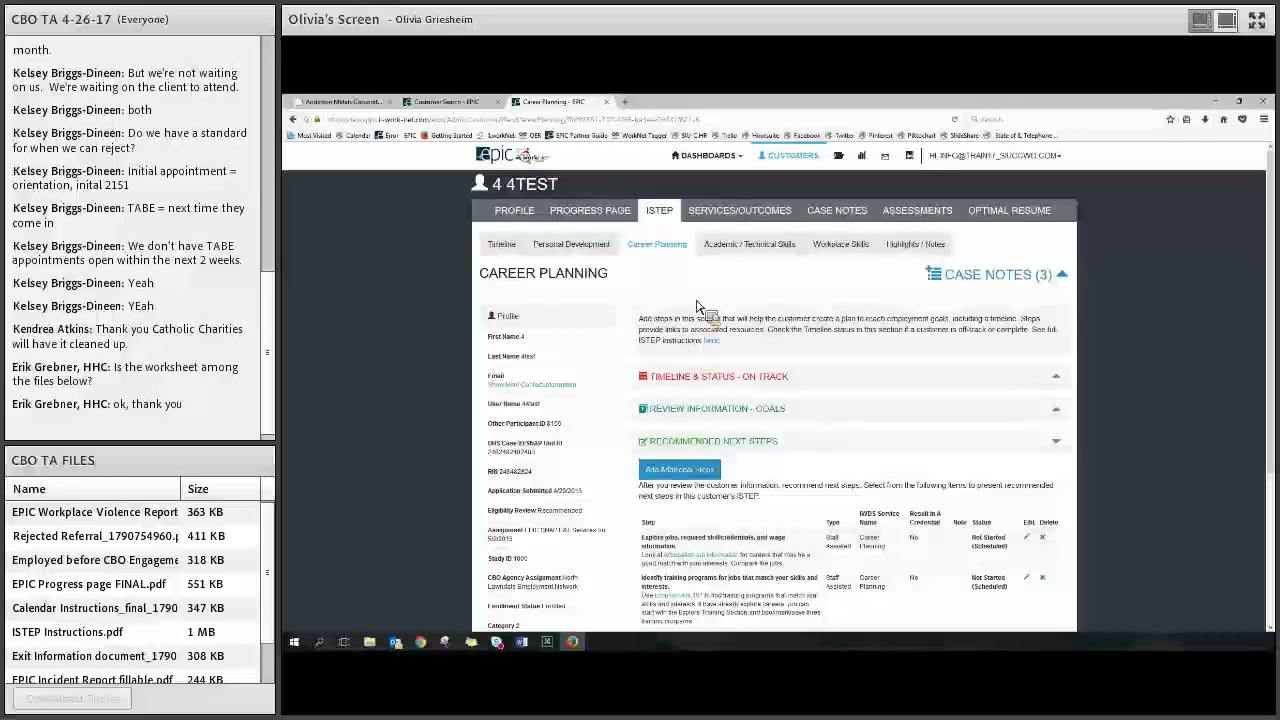
left_click(750, 246)
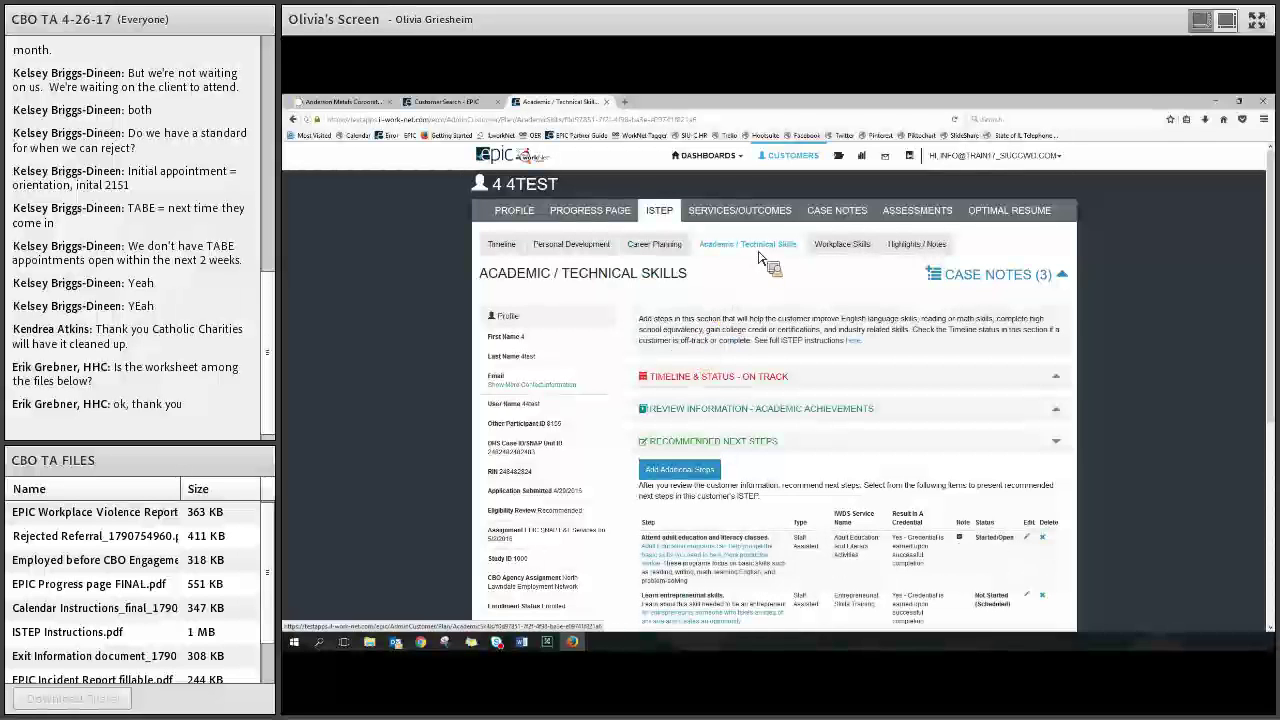
scroll(790, 350, "down", 5)
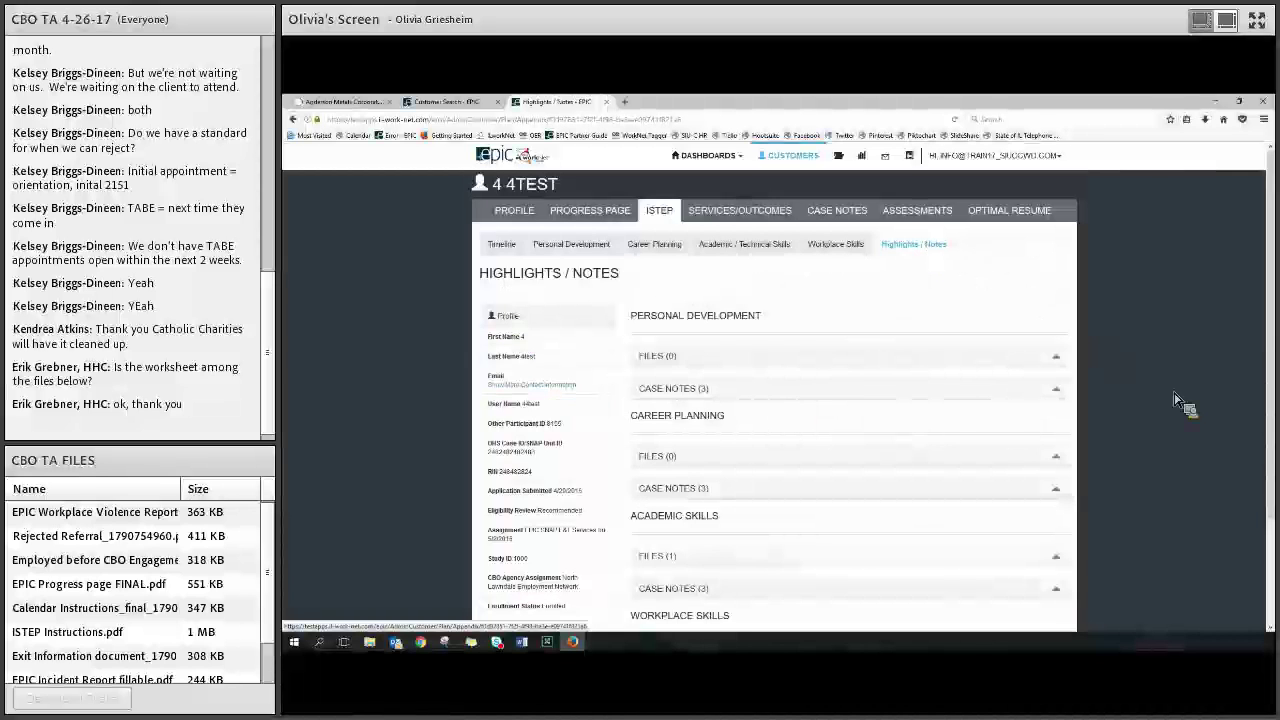
Step: Look through Highlights / Notes, viewing and collapsing the Career Planning case notes and expanding the Personal Development case notes
scroll(789, 365, "down", 1)
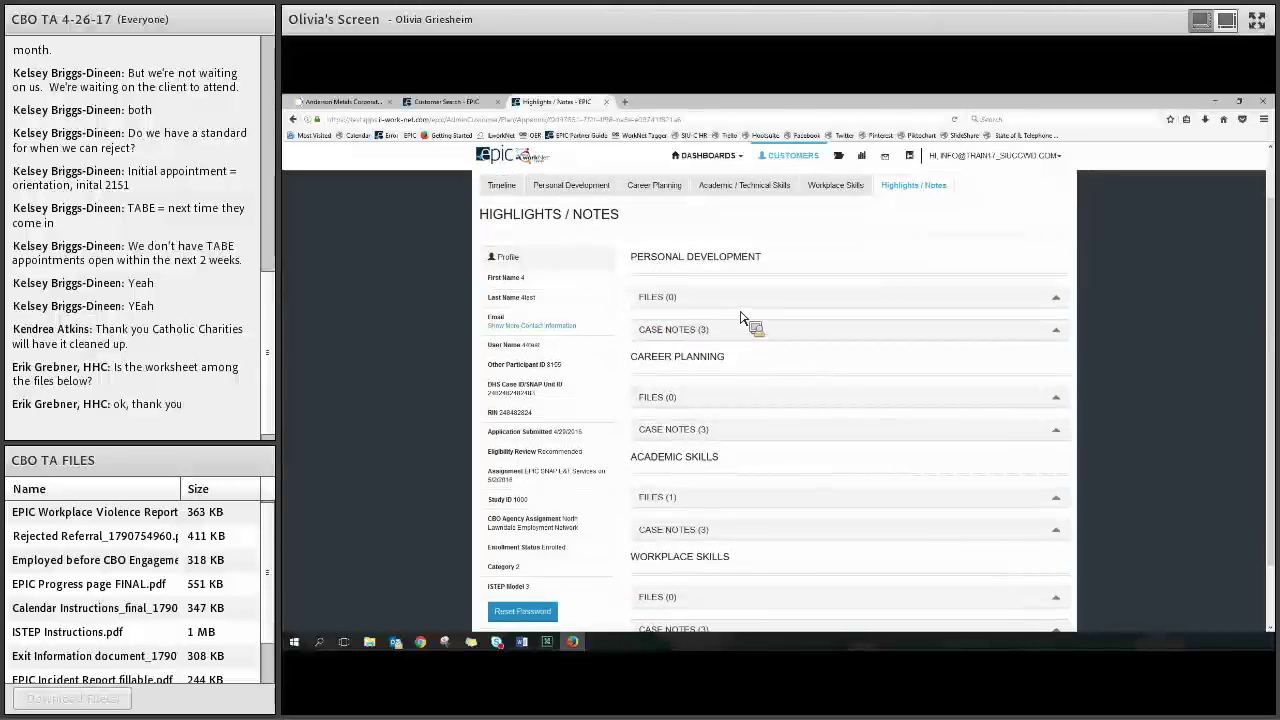
scroll(783, 337, "down", 1)
scroll(777, 451, "up", 2)
scroll(779, 421, "down", 2)
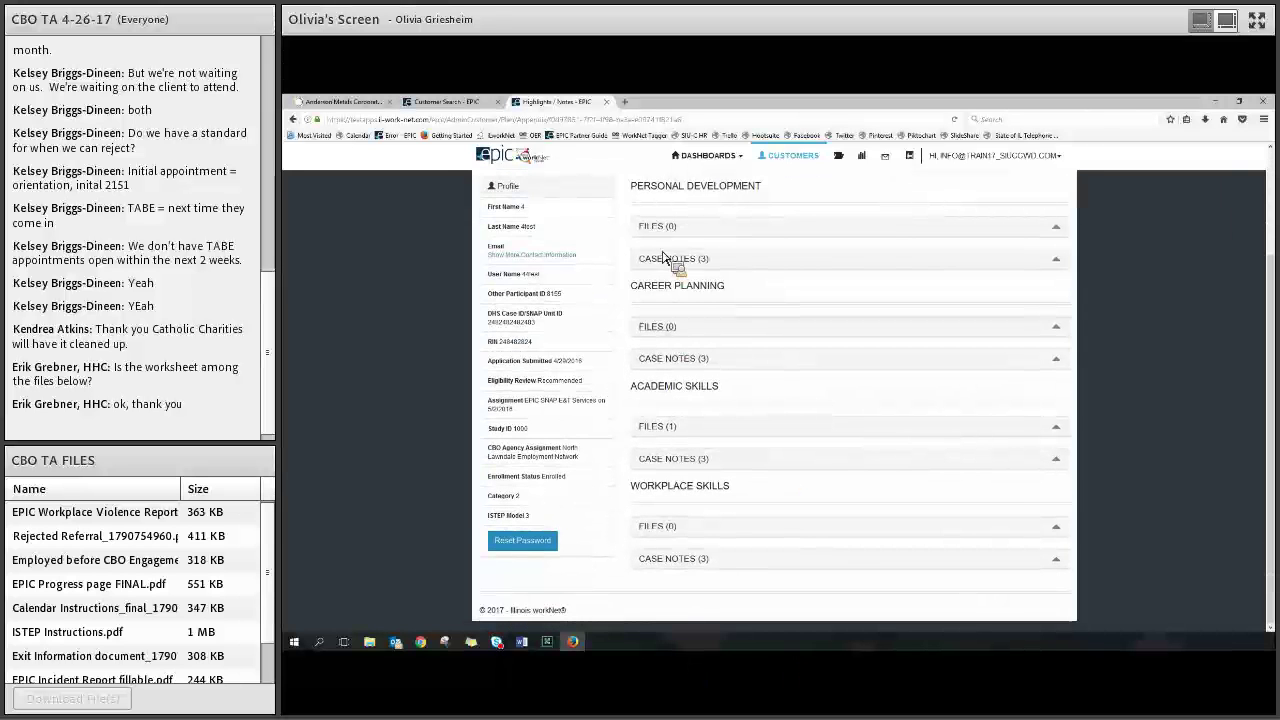
left_click(812, 357)
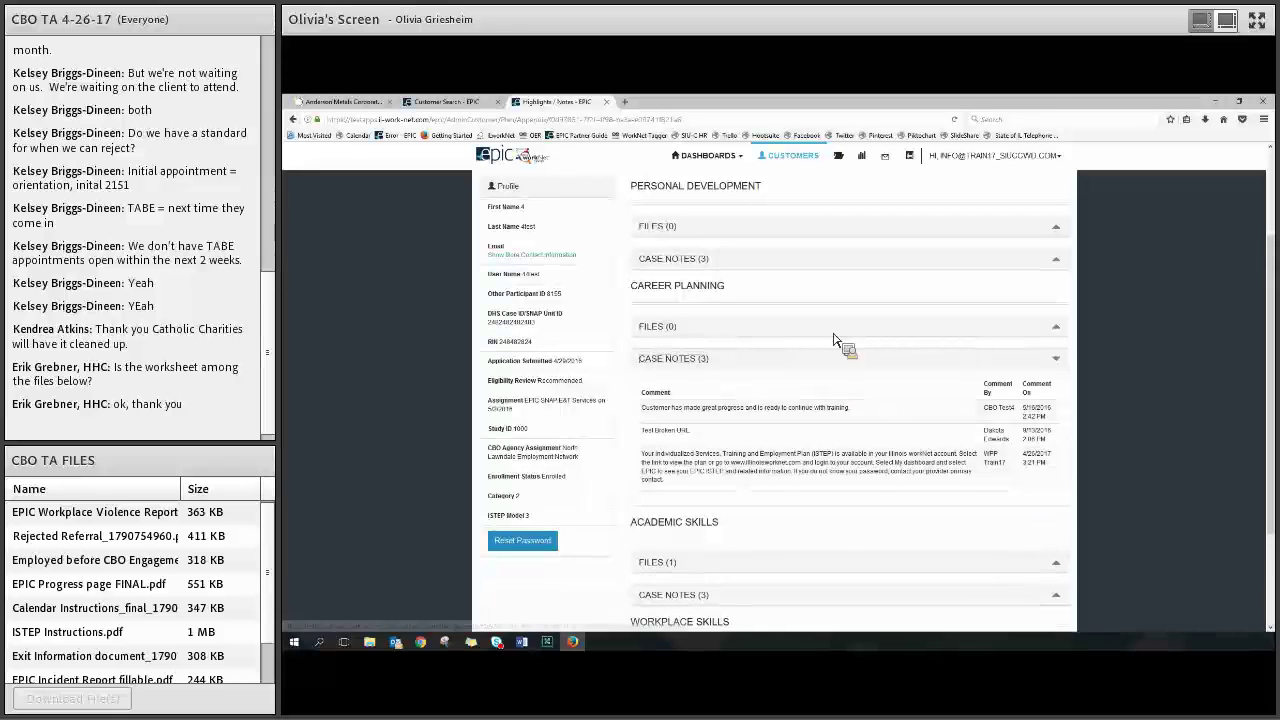
left_click(725, 358)
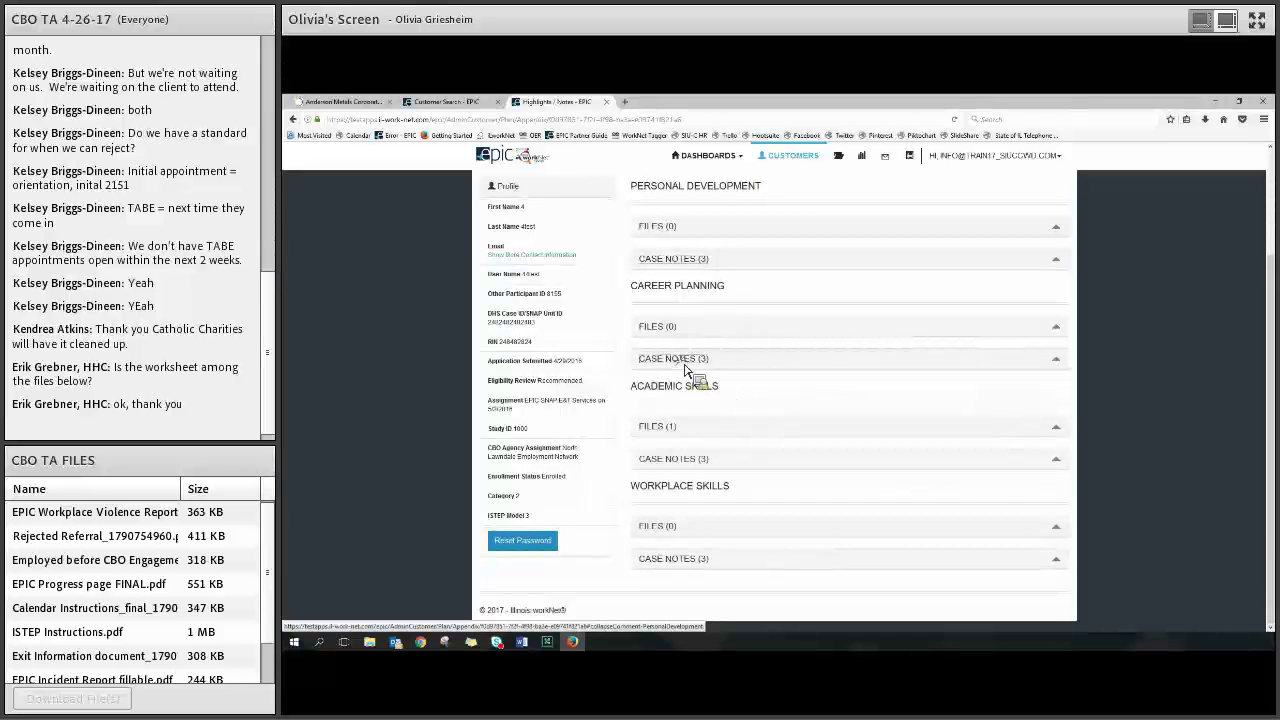
left_click(677, 259)
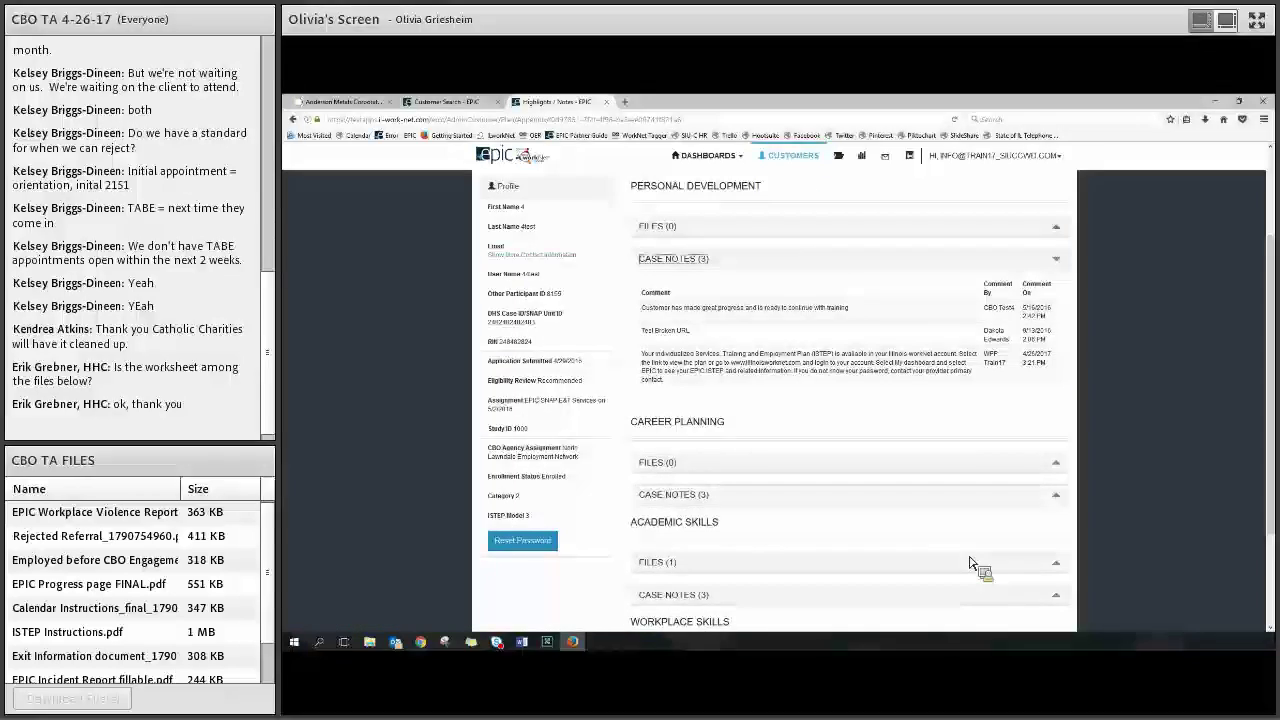
scroll(900, 570, "down", 2)
scroll(740, 575, "up", 4)
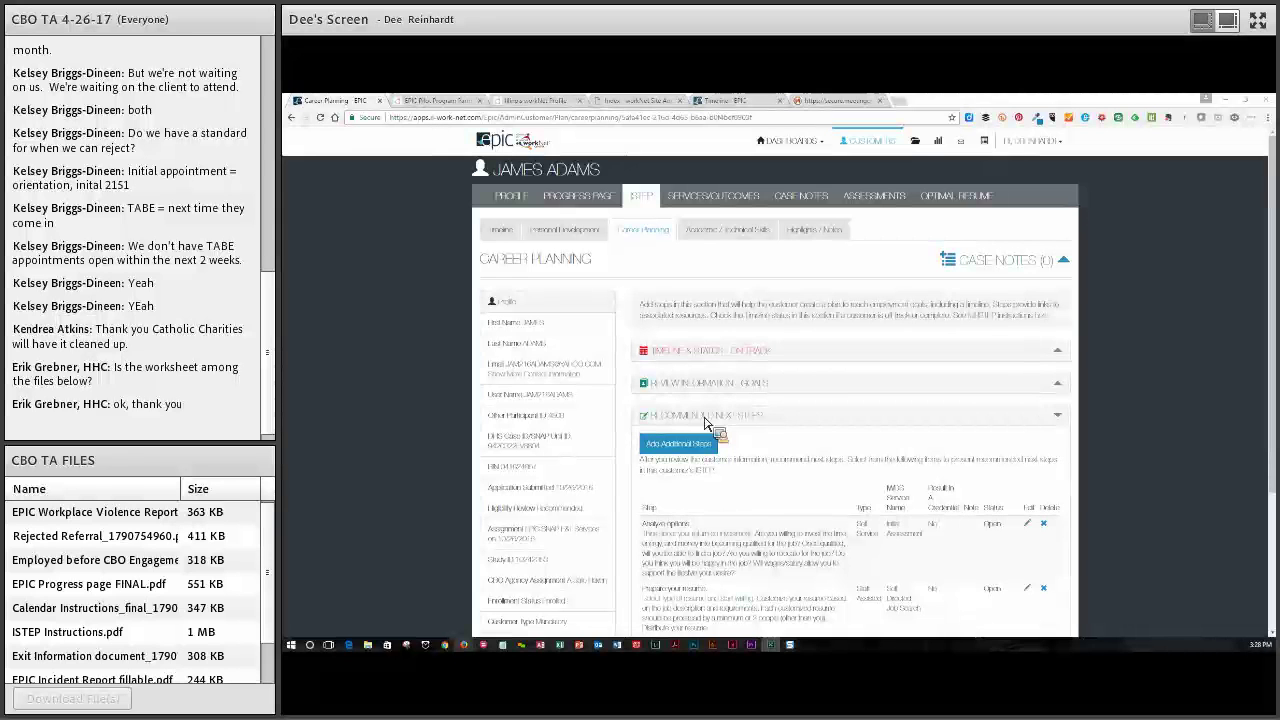
Step: Enlarge the Career Planning page to 150% zoom in the browser
left_click(1270, 122)
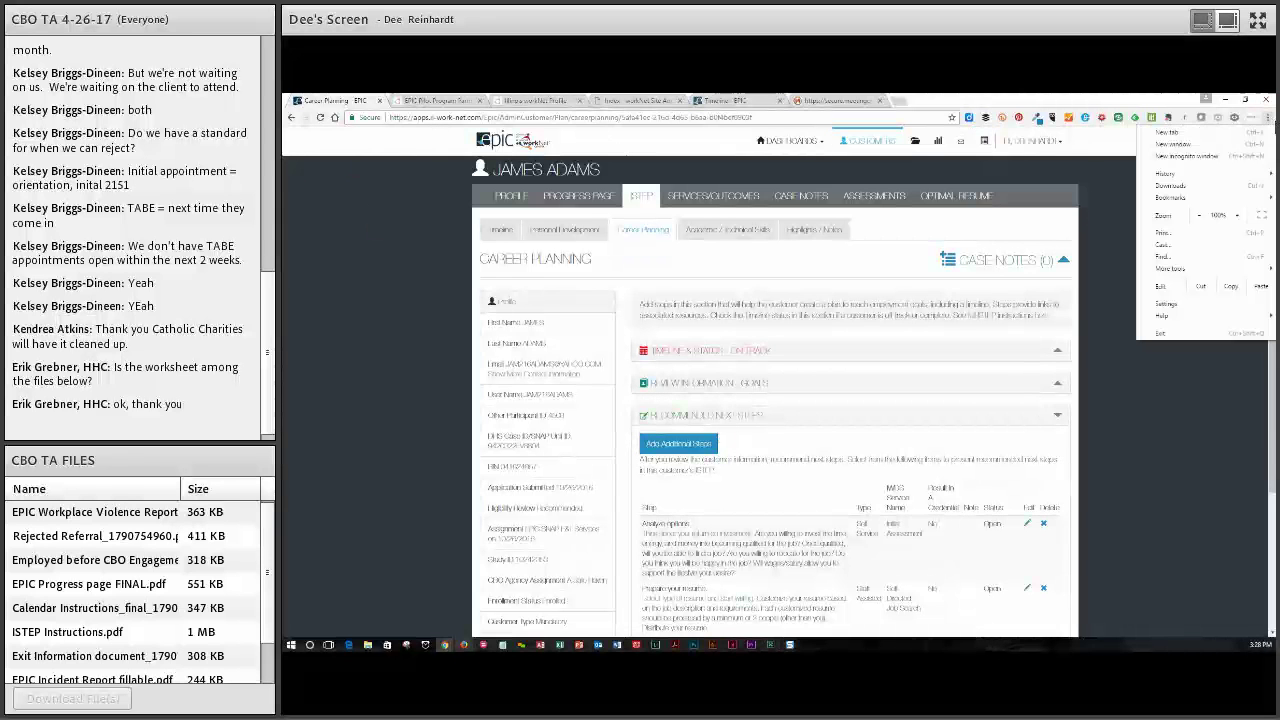
left_click(1240, 217)
left_click(1244, 222)
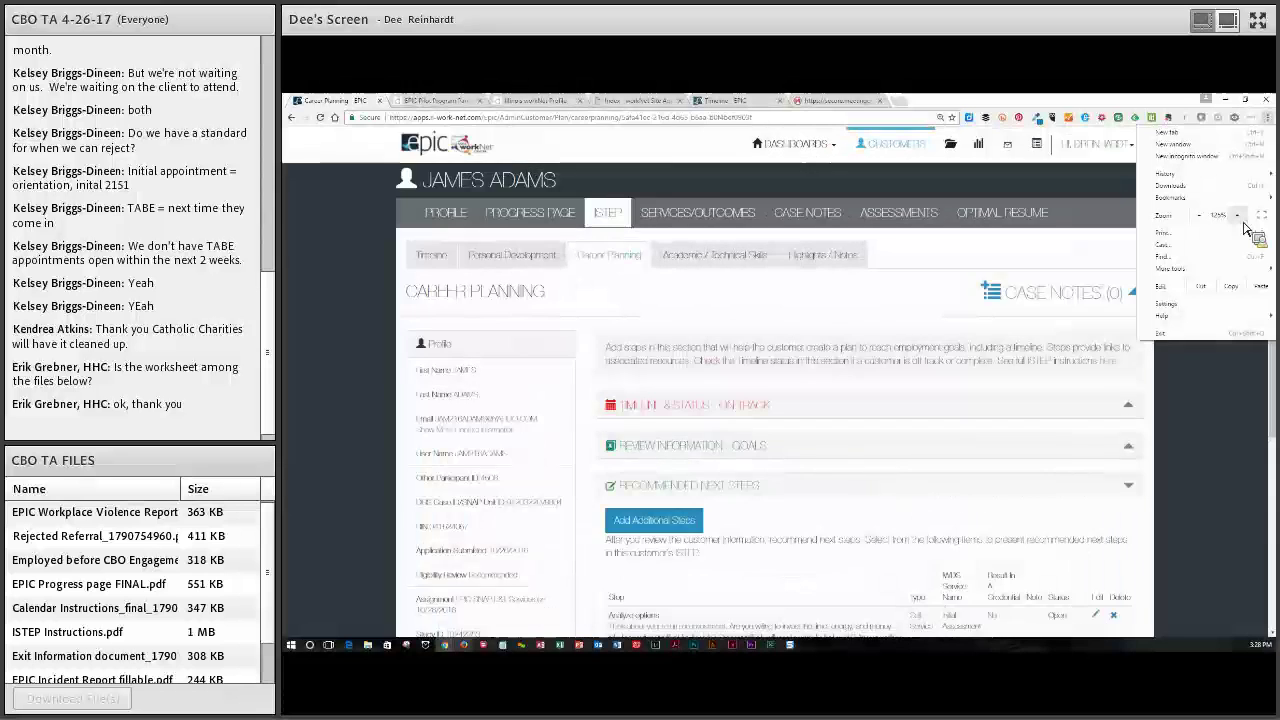
left_click(1240, 219)
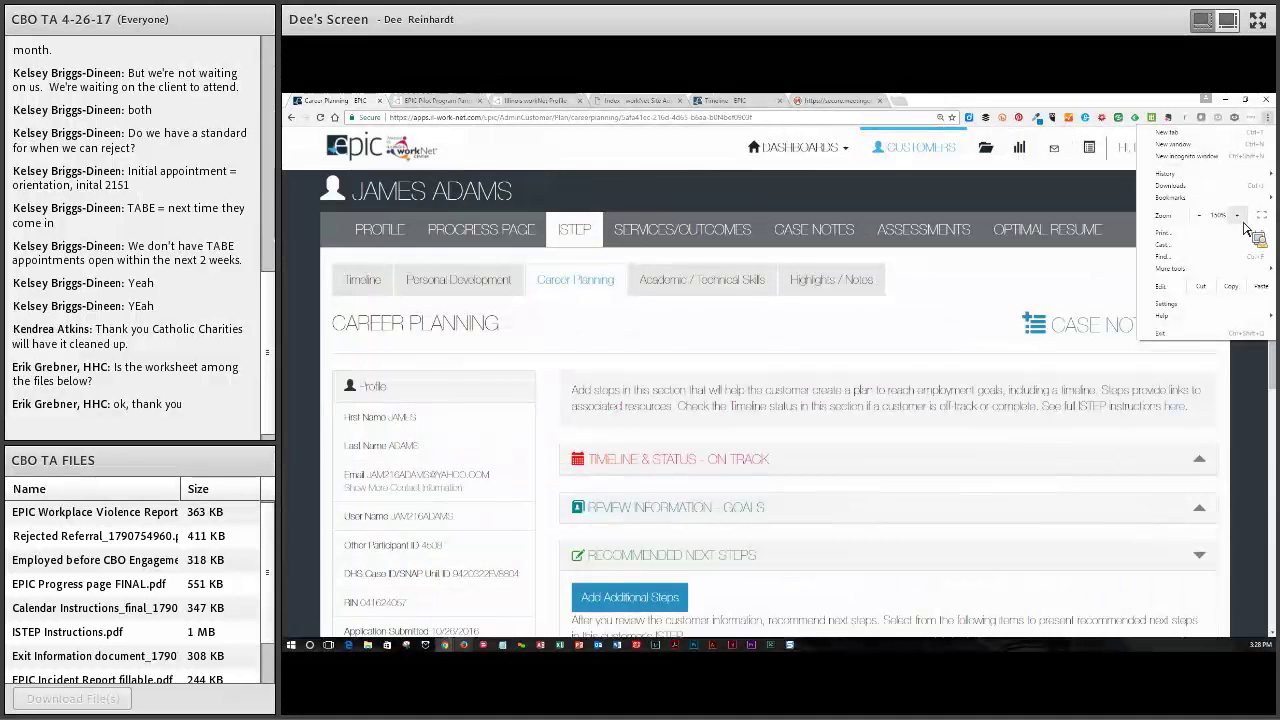
left_click(588, 383)
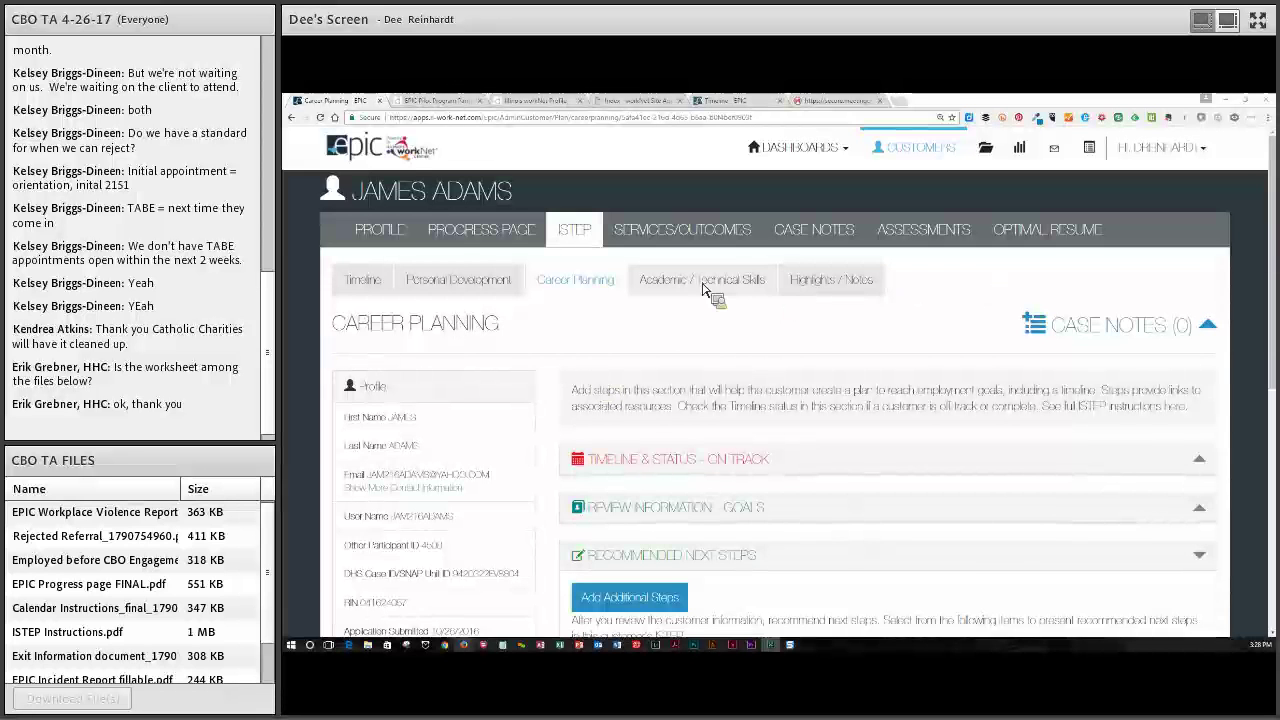
Step: View the edit form for the "Analyze options" step under Recommended Next Steps and close it without changes
scroll(645, 318, "down", 3)
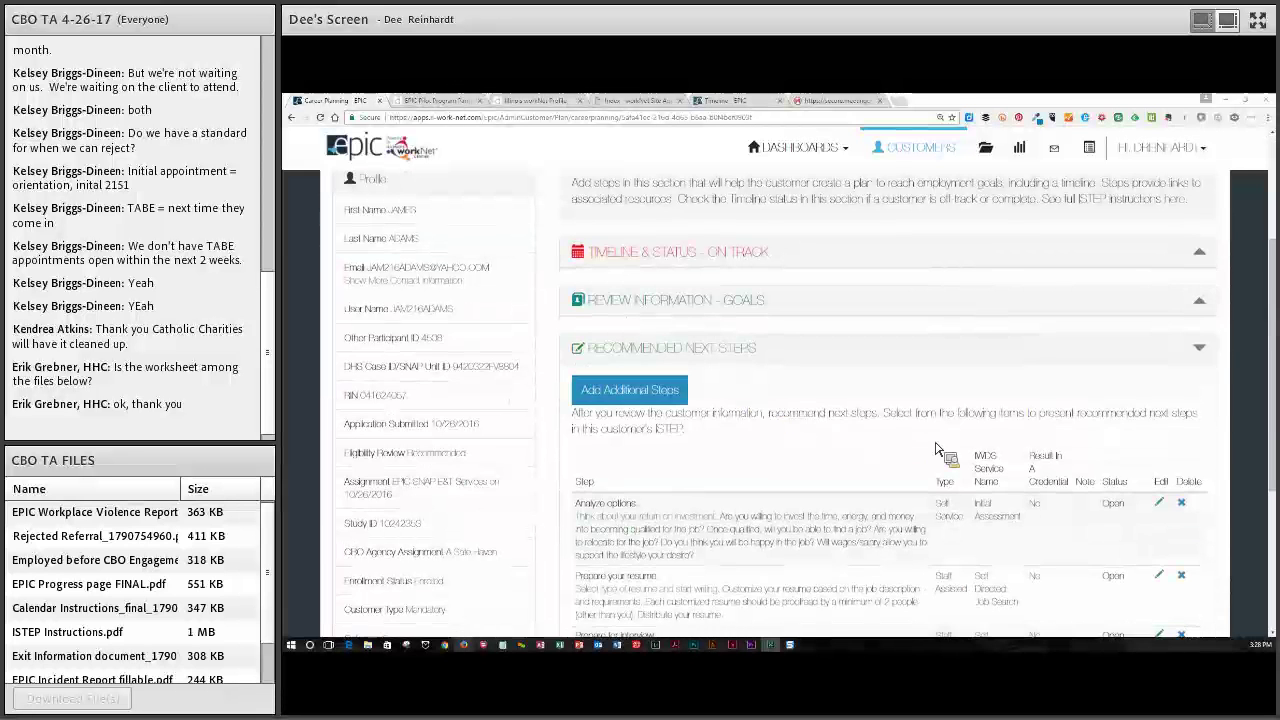
scroll(1045, 480, "down", 2)
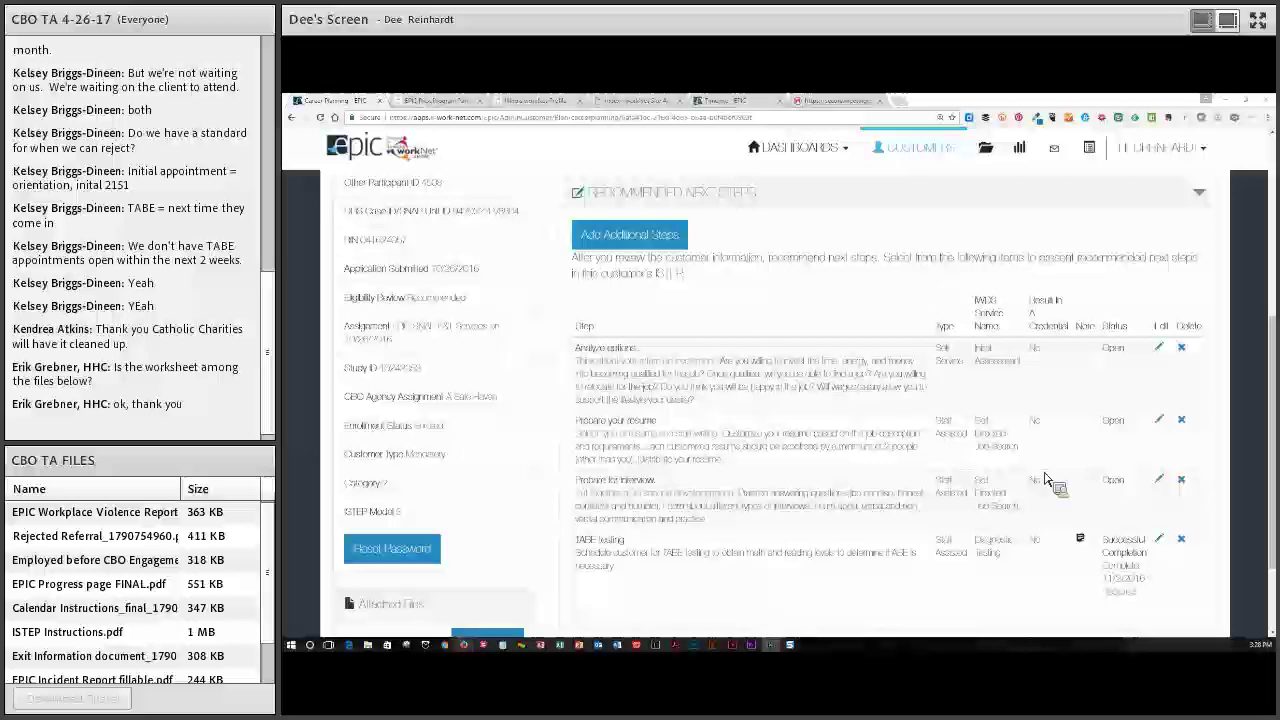
left_click(1162, 352)
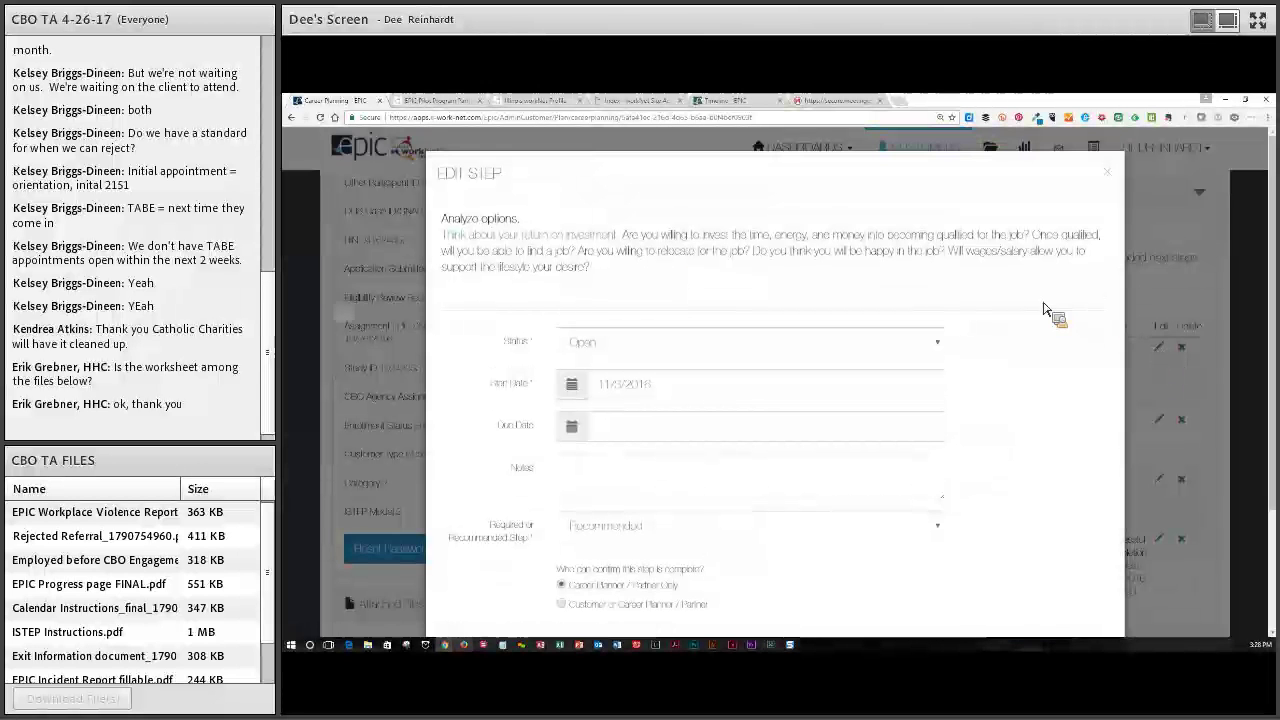
left_click(1108, 175)
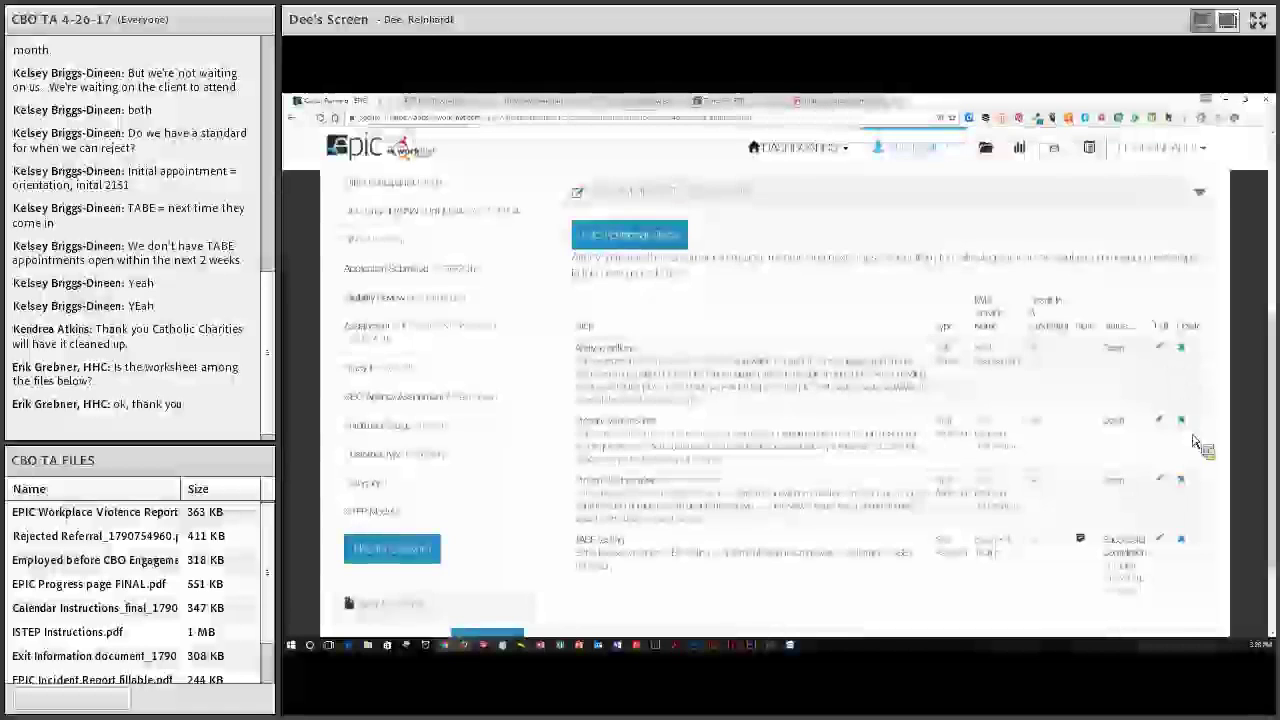
Step: Switch to the other customer's open ISTEP Timeline page and increase its browser zoom
left_click(726, 103)
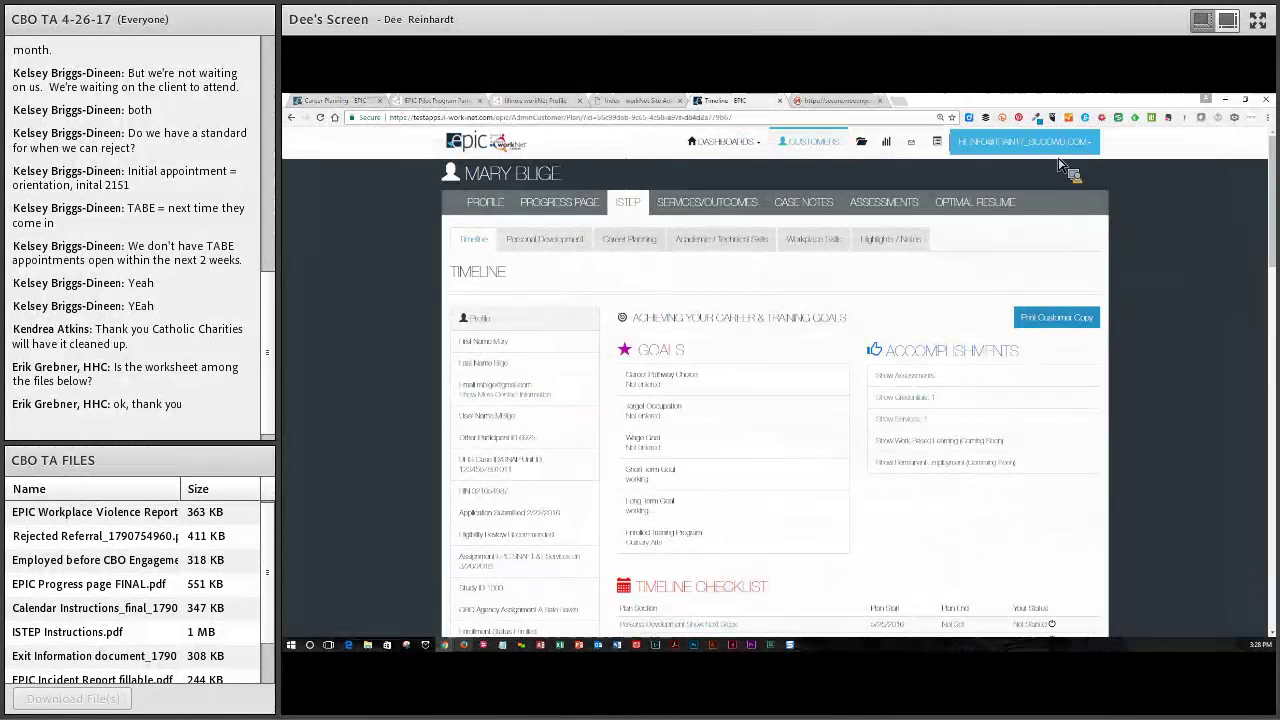
left_click(1266, 118)
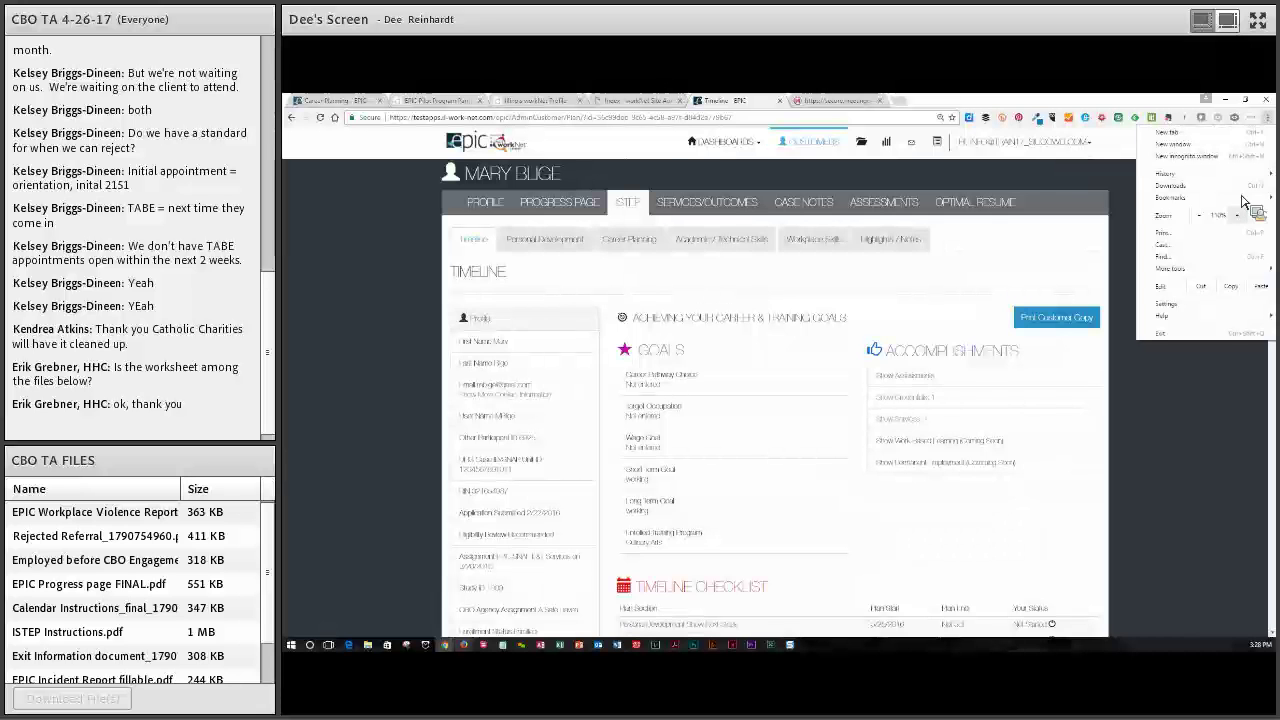
left_click(1238, 216)
left_click(848, 345)
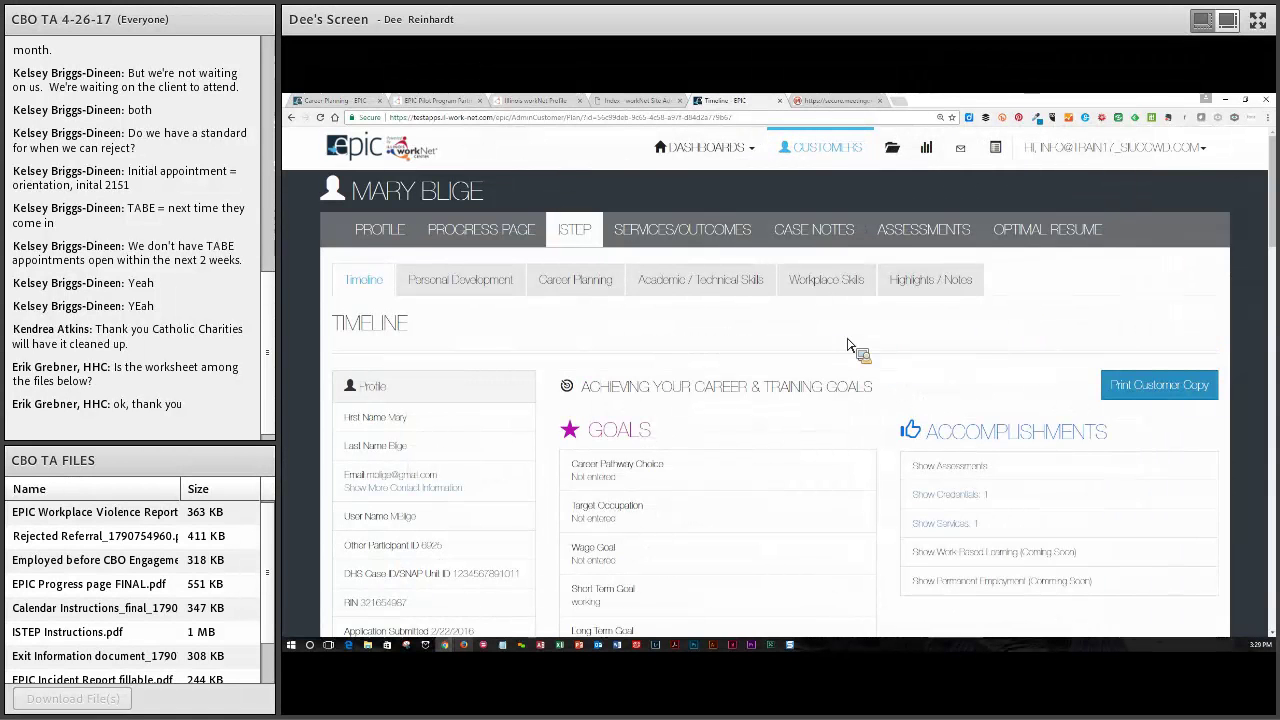
Step: Open the Career Planning step "Explore jobs, required skill/credentials, and wage information" for editing
left_click(575, 285)
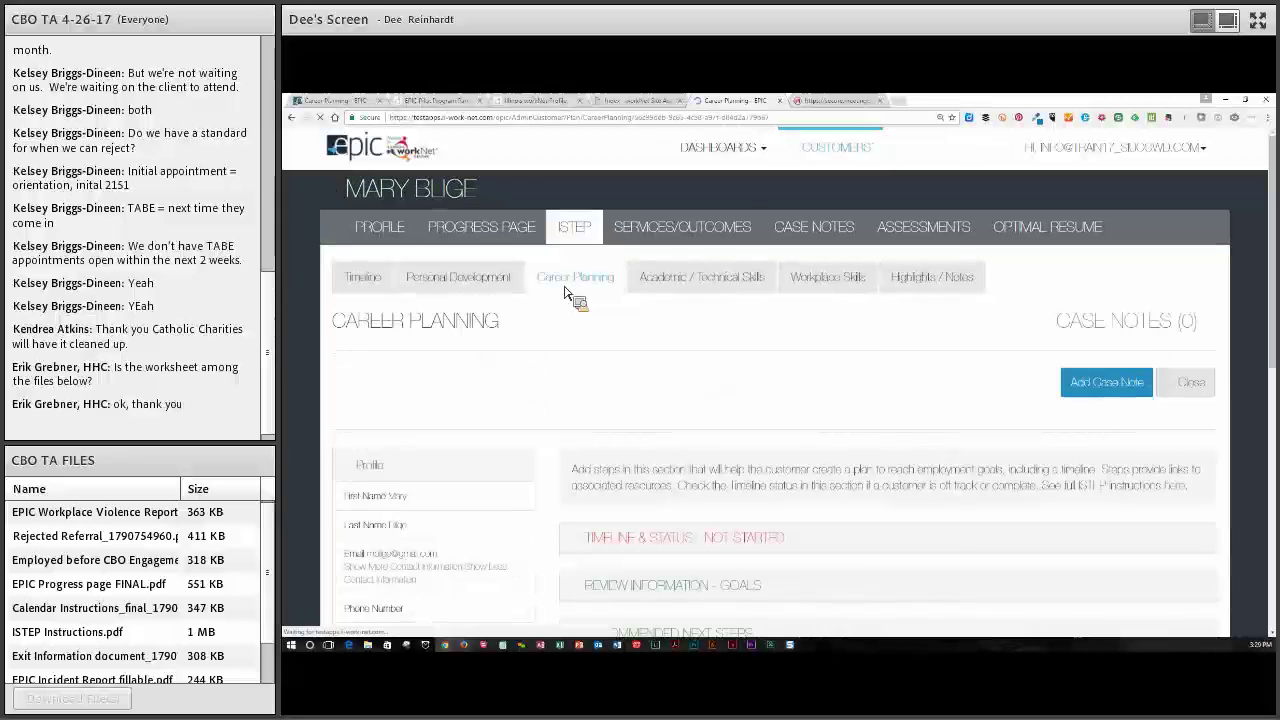
scroll(700, 350, "down", 1)
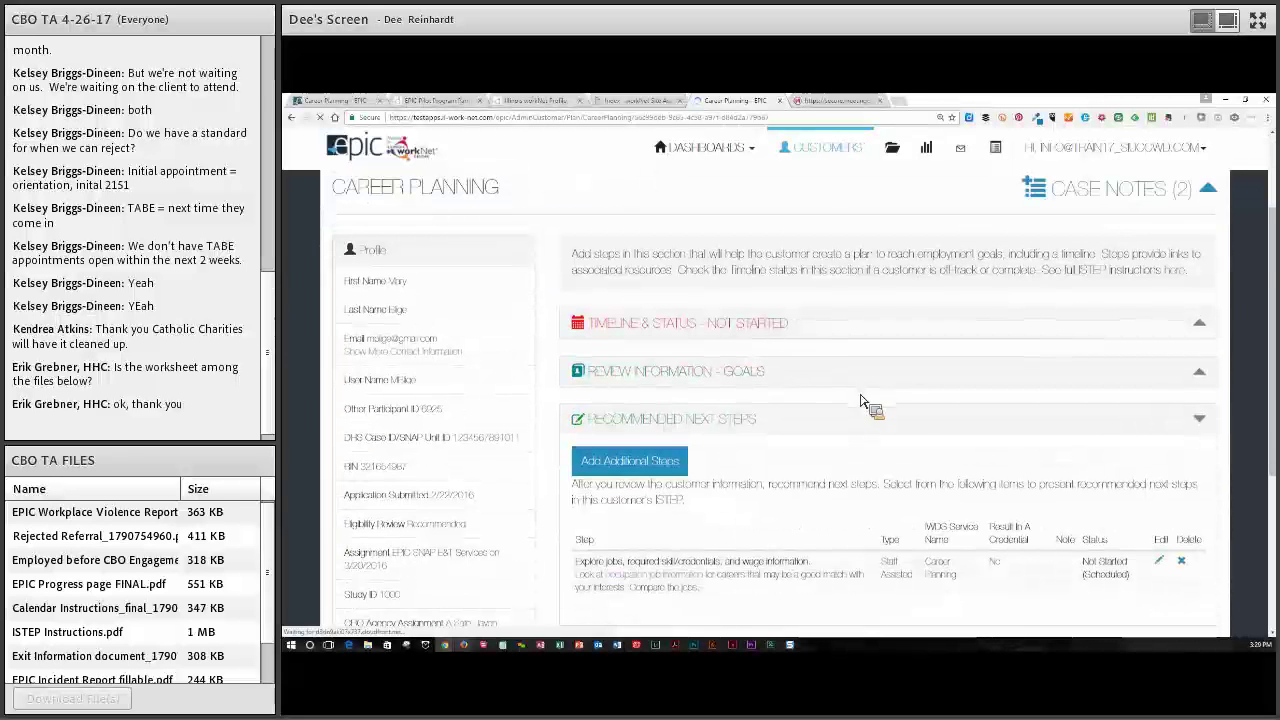
scroll(903, 428, "down", 1)
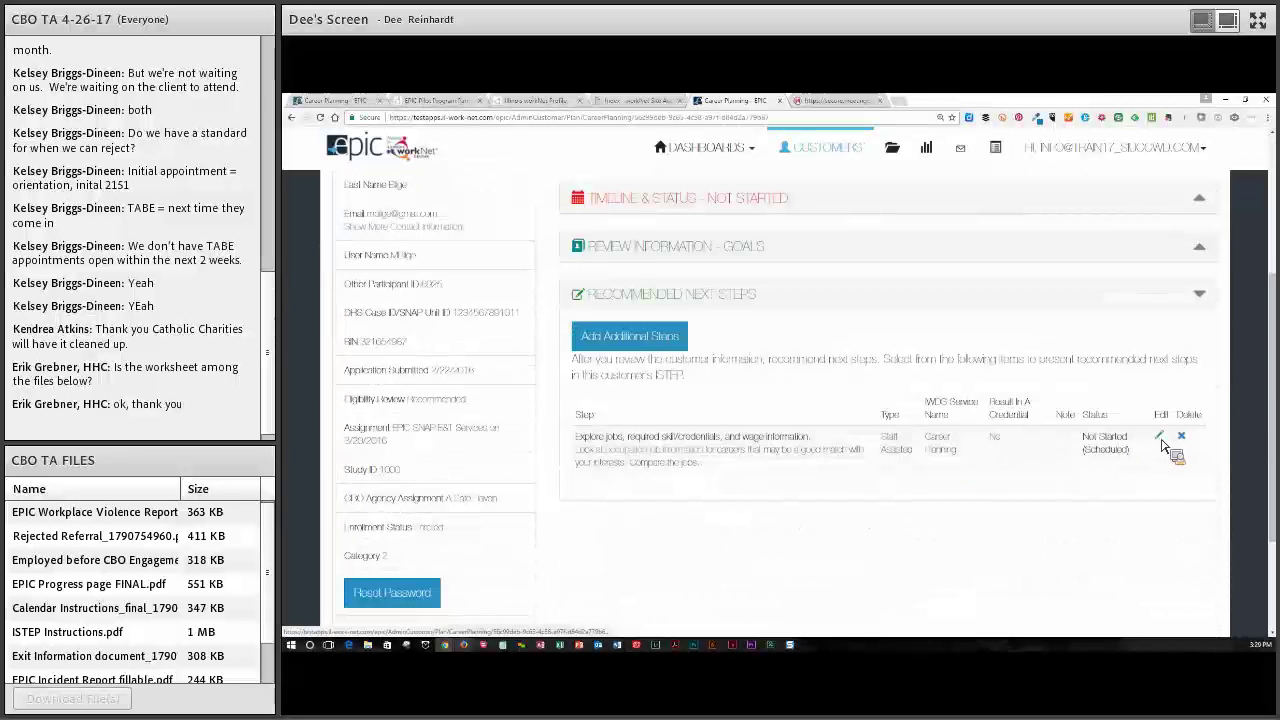
left_click(1159, 438)
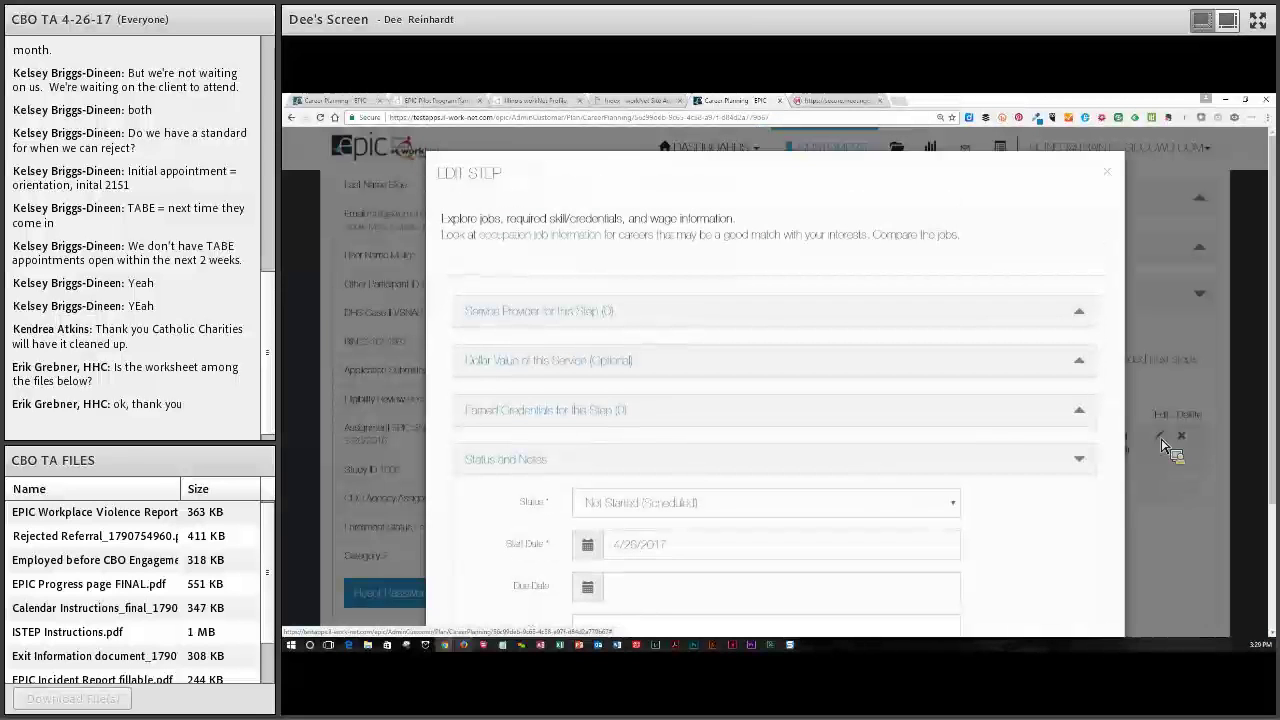
Step: View the Service Provider and Dollar Value of this Service fields of the step, collapsing each section after viewing
left_click(1084, 316)
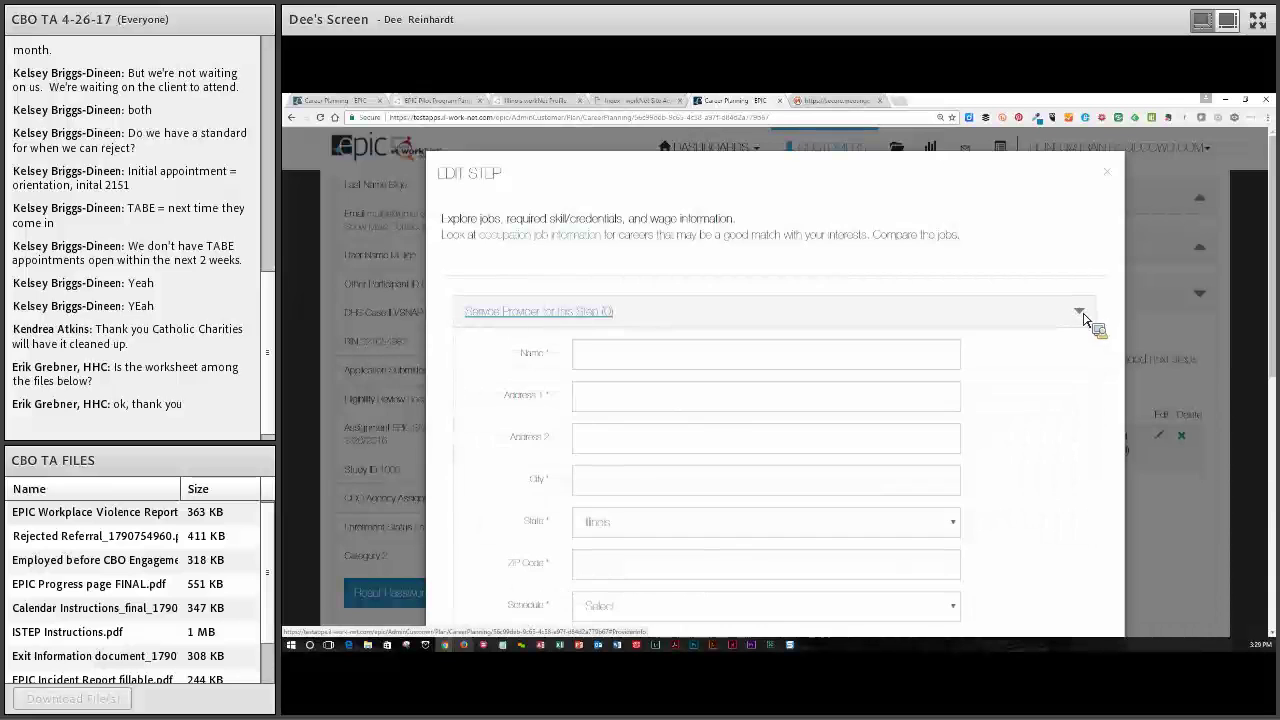
scroll(1078, 365, "down", 2)
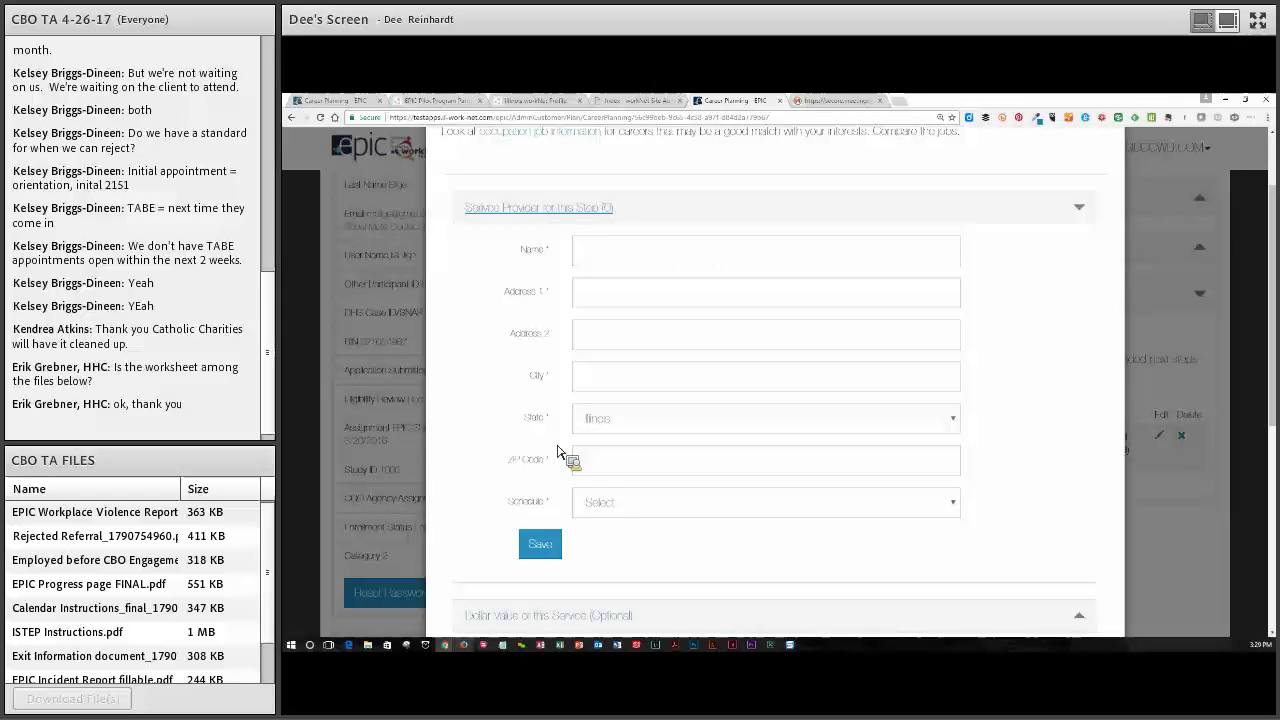
left_click(1080, 209)
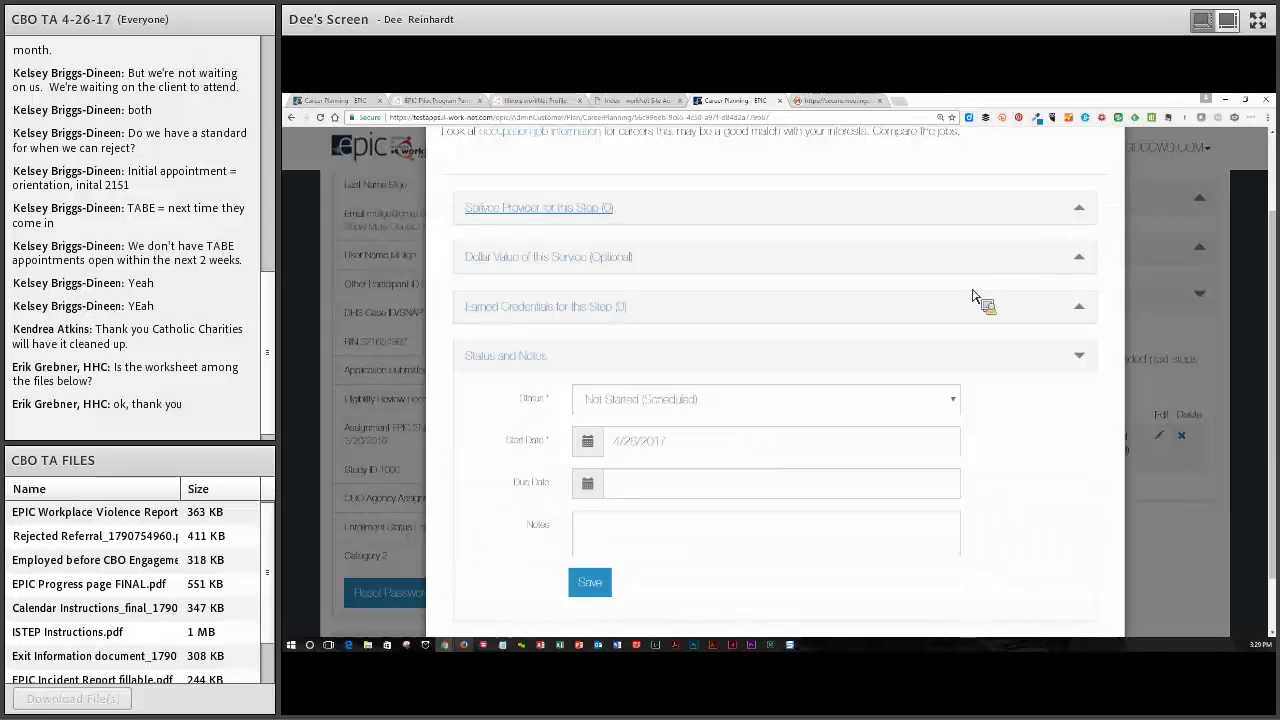
left_click(548, 260)
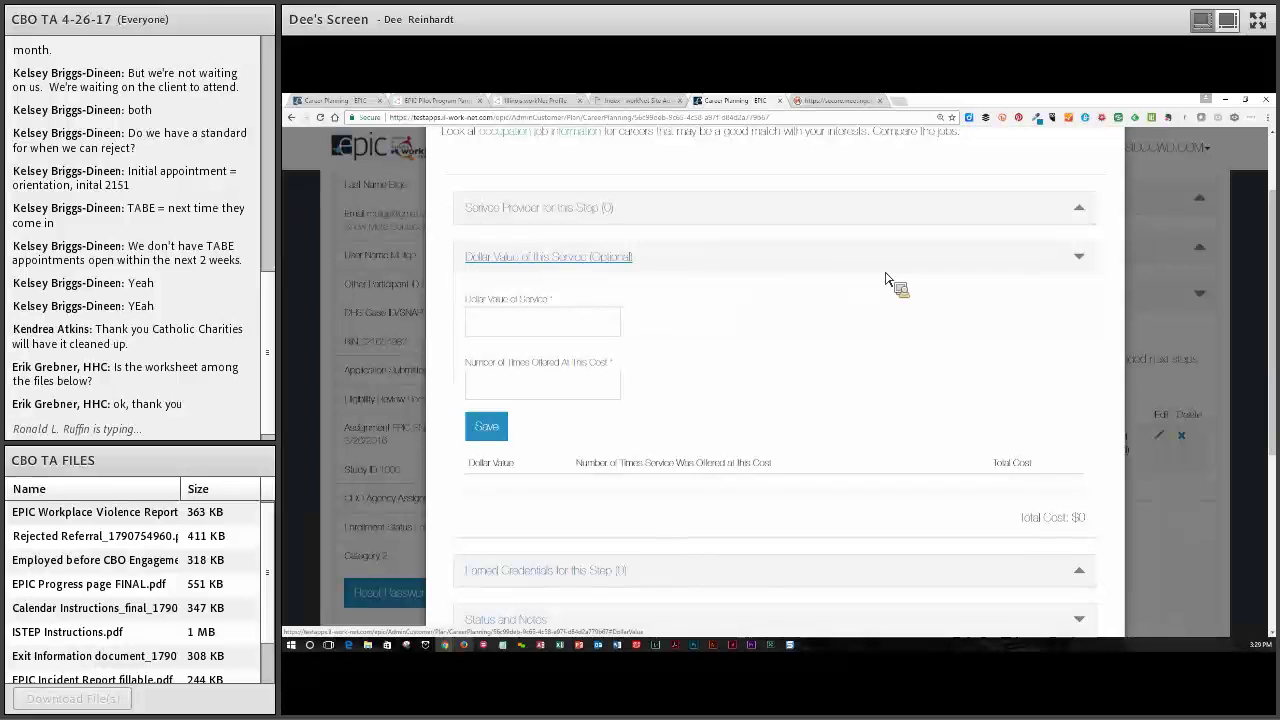
left_click(1081, 259)
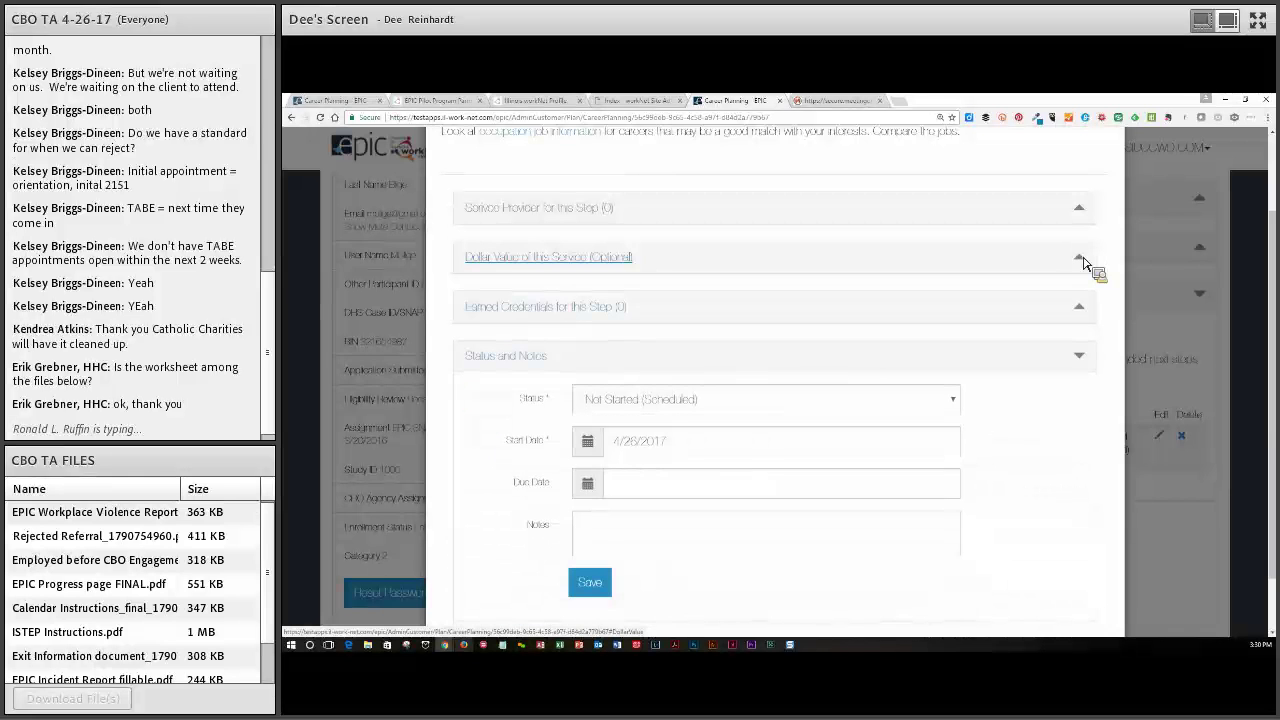
Step: Set the step's status to Successful Completion and save the change
scroll(1010, 383, "down", 2)
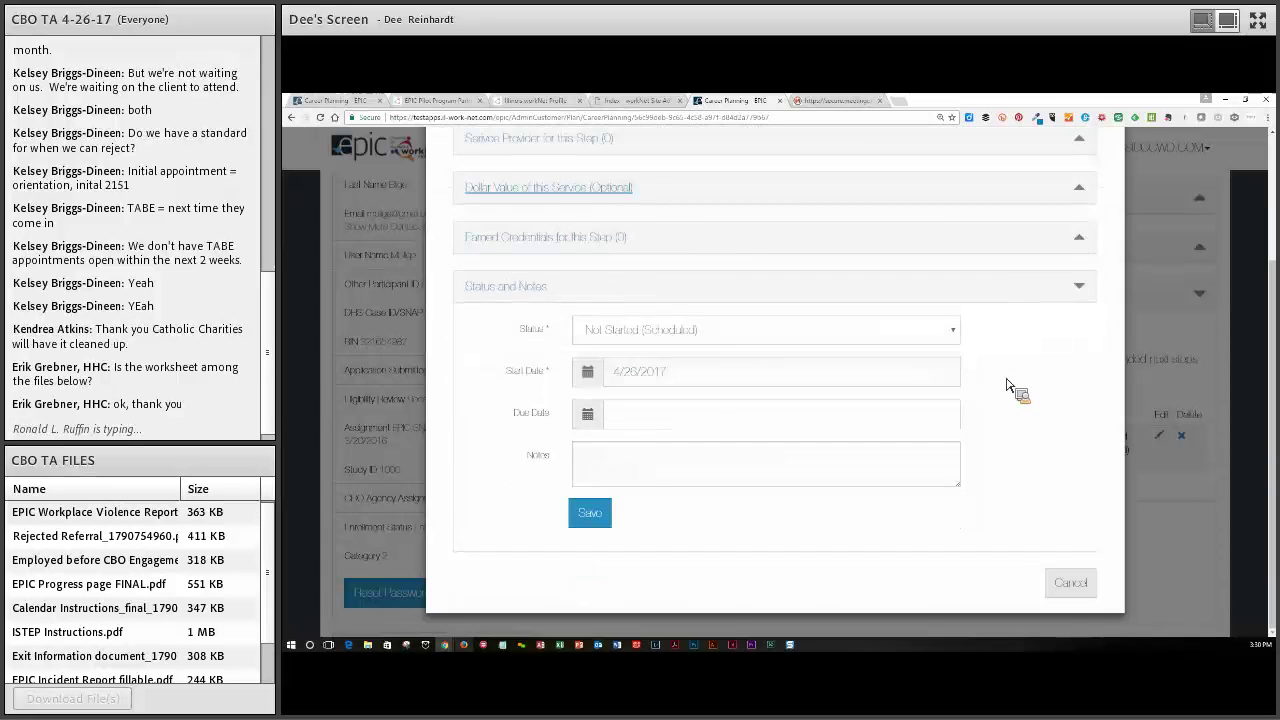
left_click(651, 329)
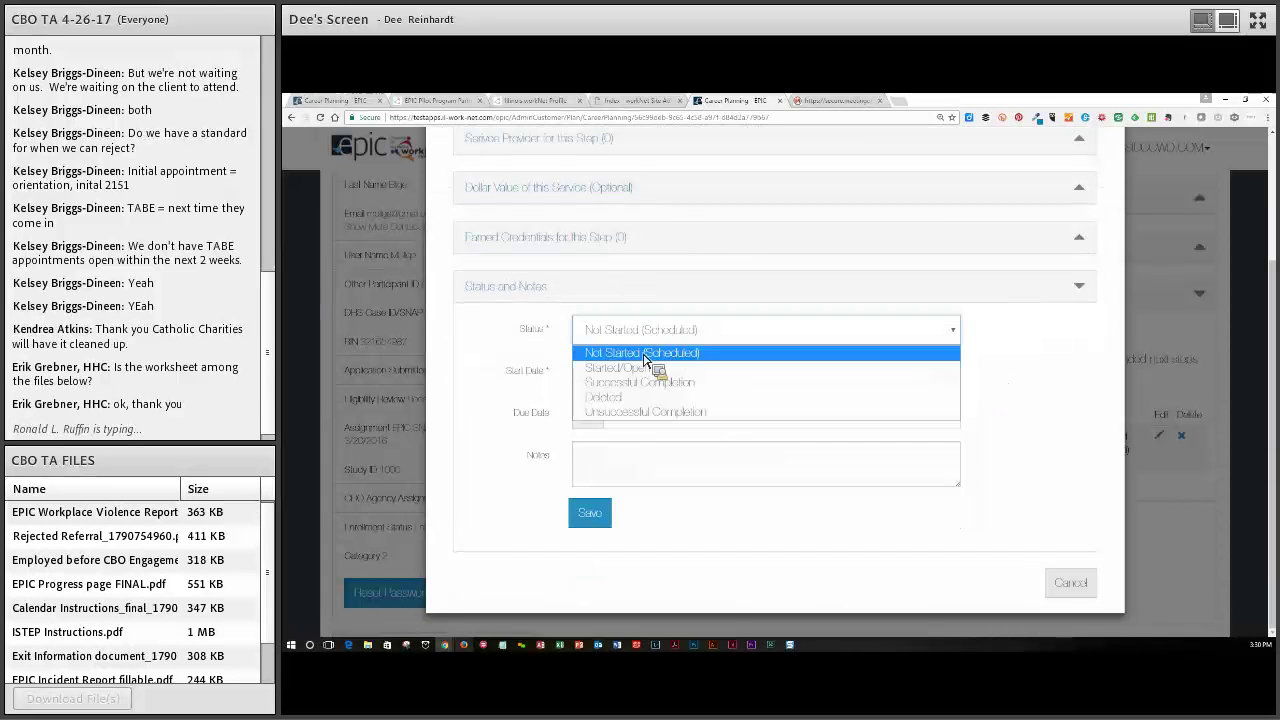
left_click(640, 384)
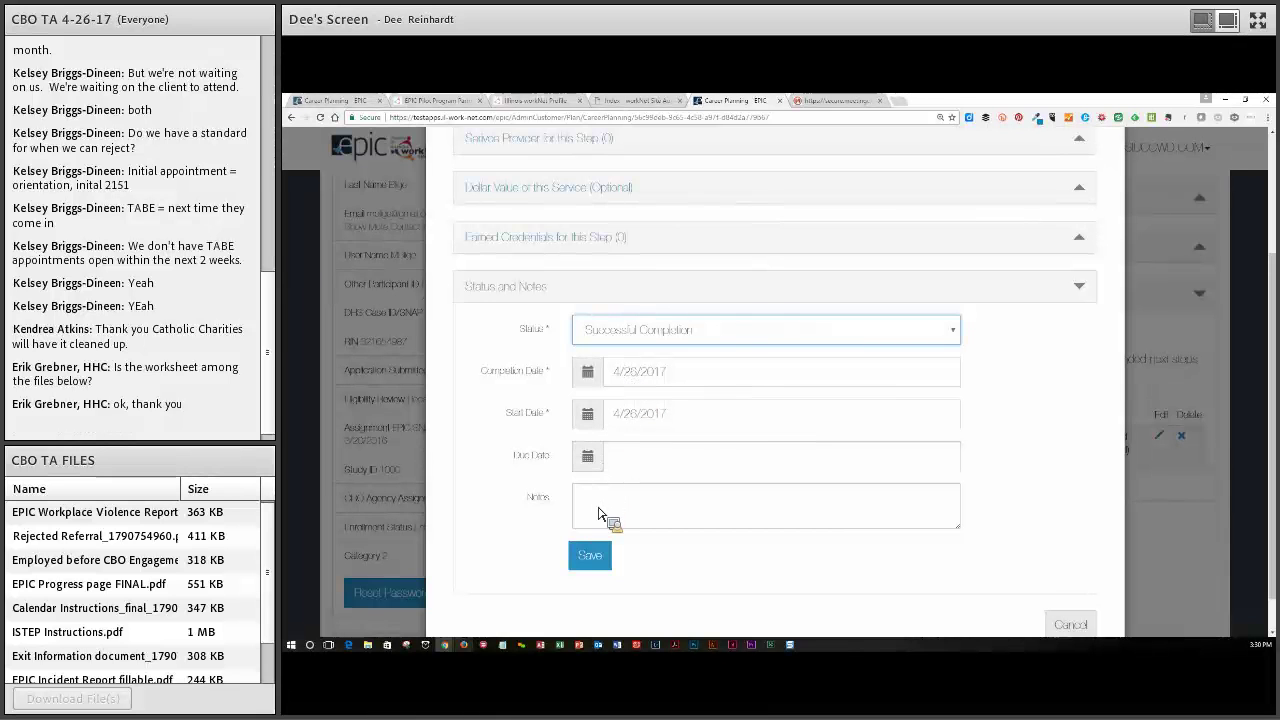
left_click(602, 562)
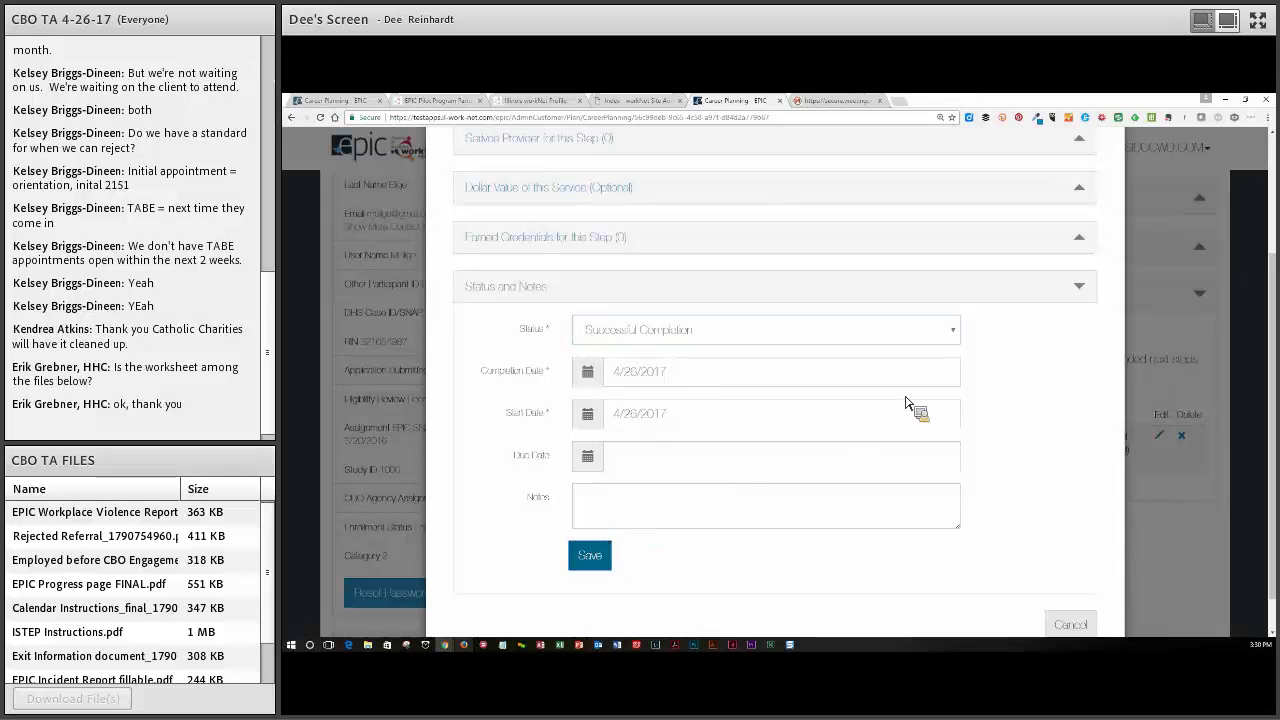
Step: Open the "Complete EPIC Training Program" step in the customer's Academic / Technical Skills section for editing
scroll(1105, 343, "up", 3)
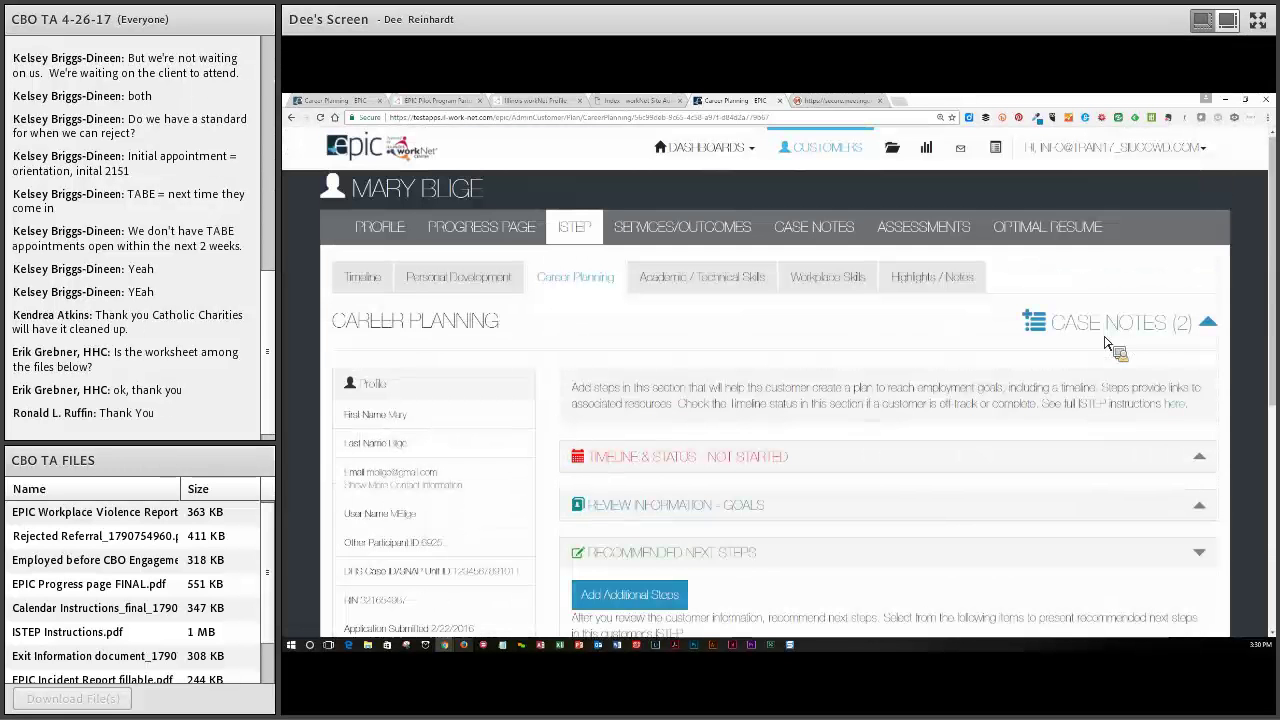
left_click(711, 285)
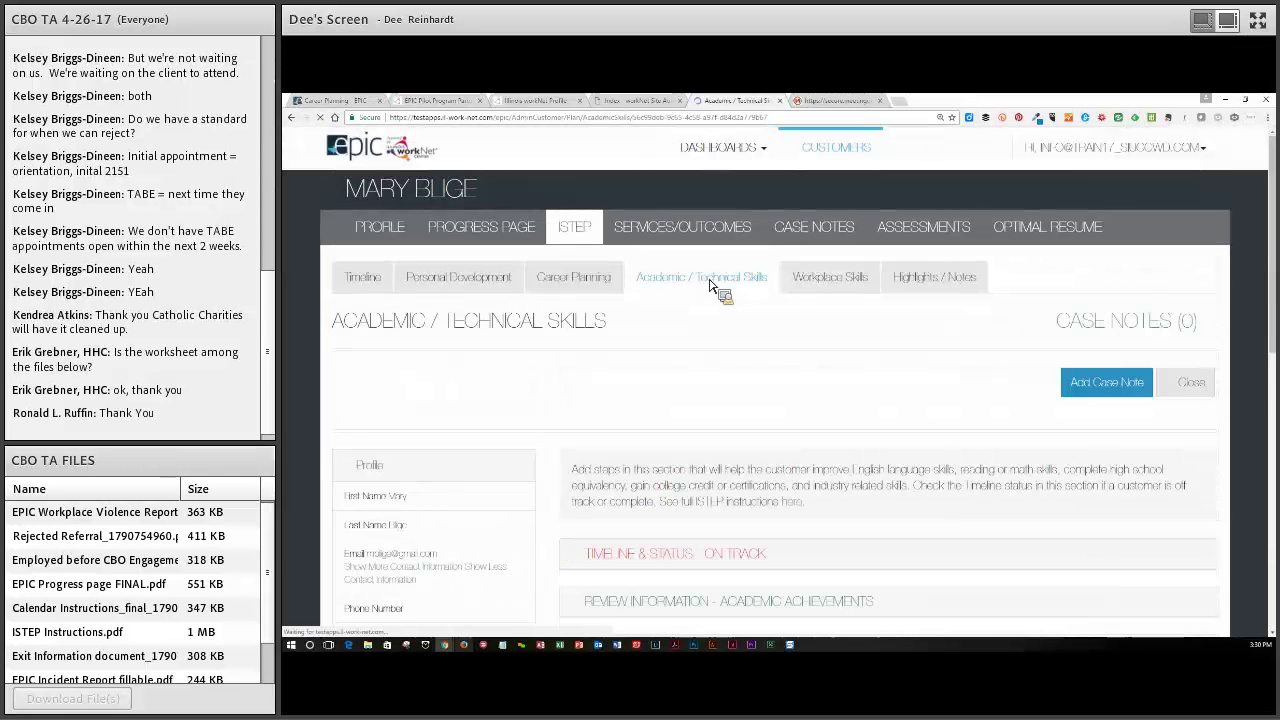
scroll(711, 285, "down", 2)
scroll(711, 285, "down", 3)
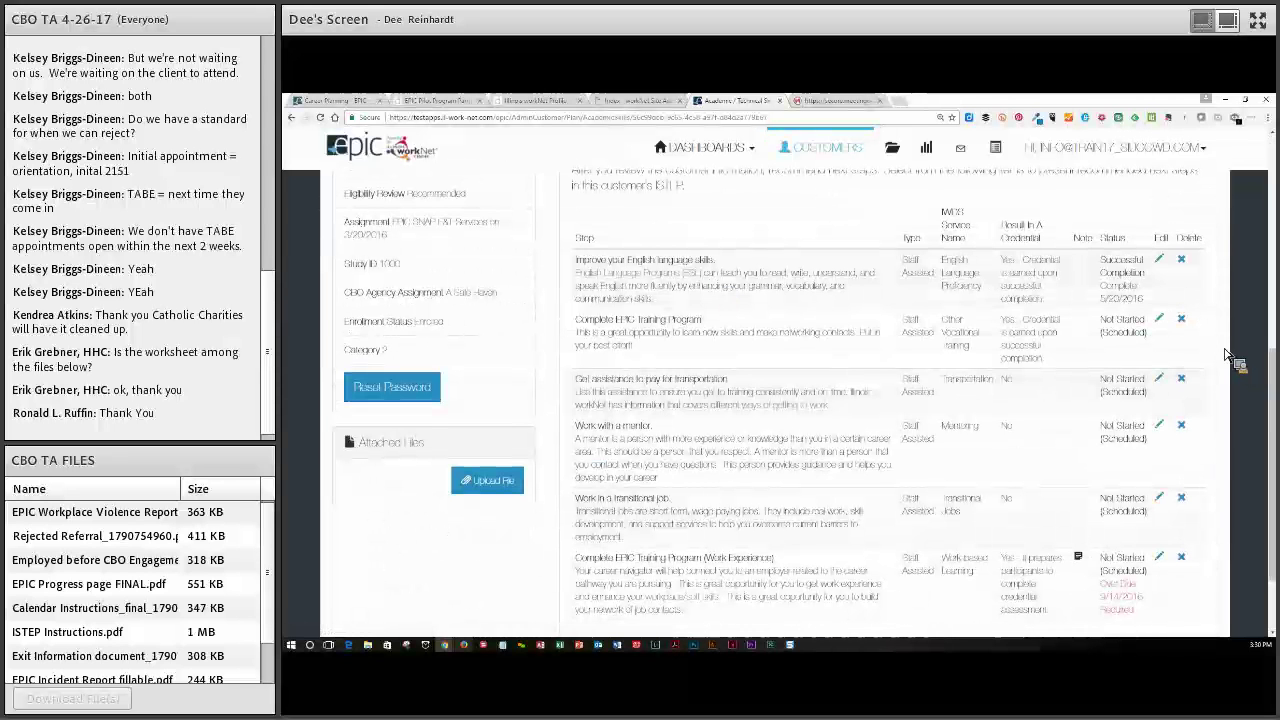
left_click(1157, 321)
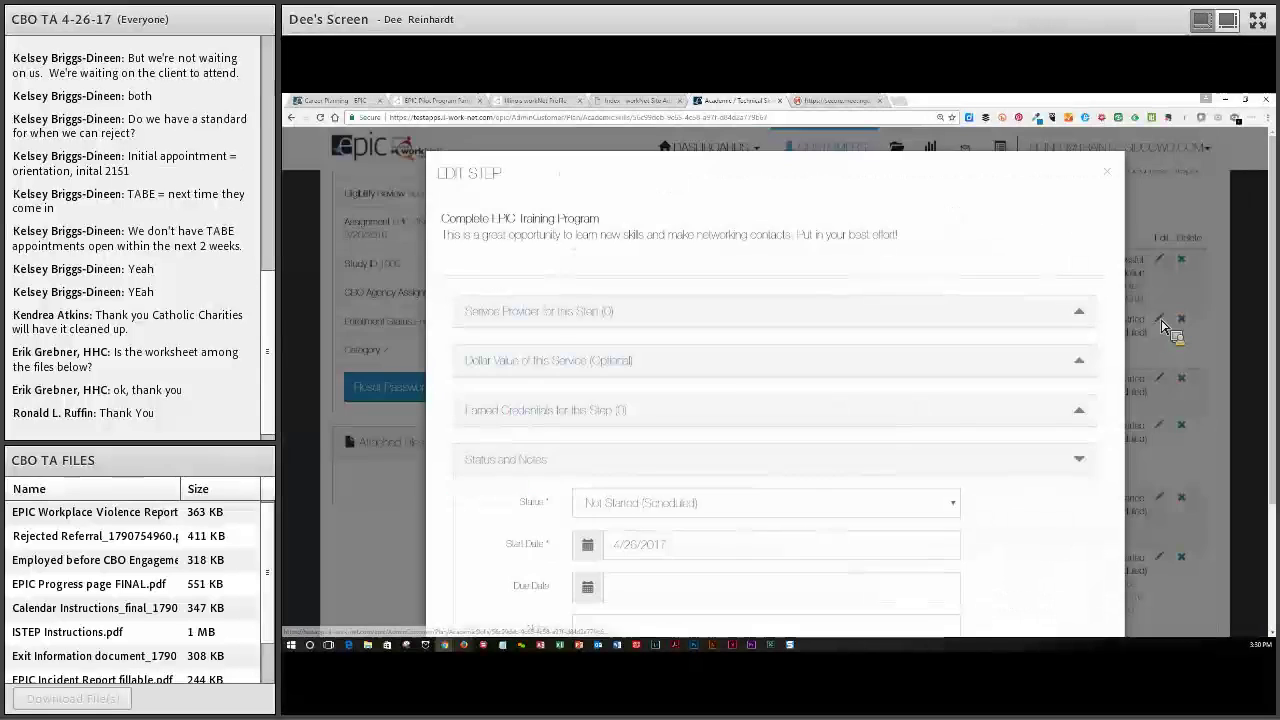
Step: Set the training step's status to Successful Completion and mark that a credential was earned
scroll(820, 342, "down", 3)
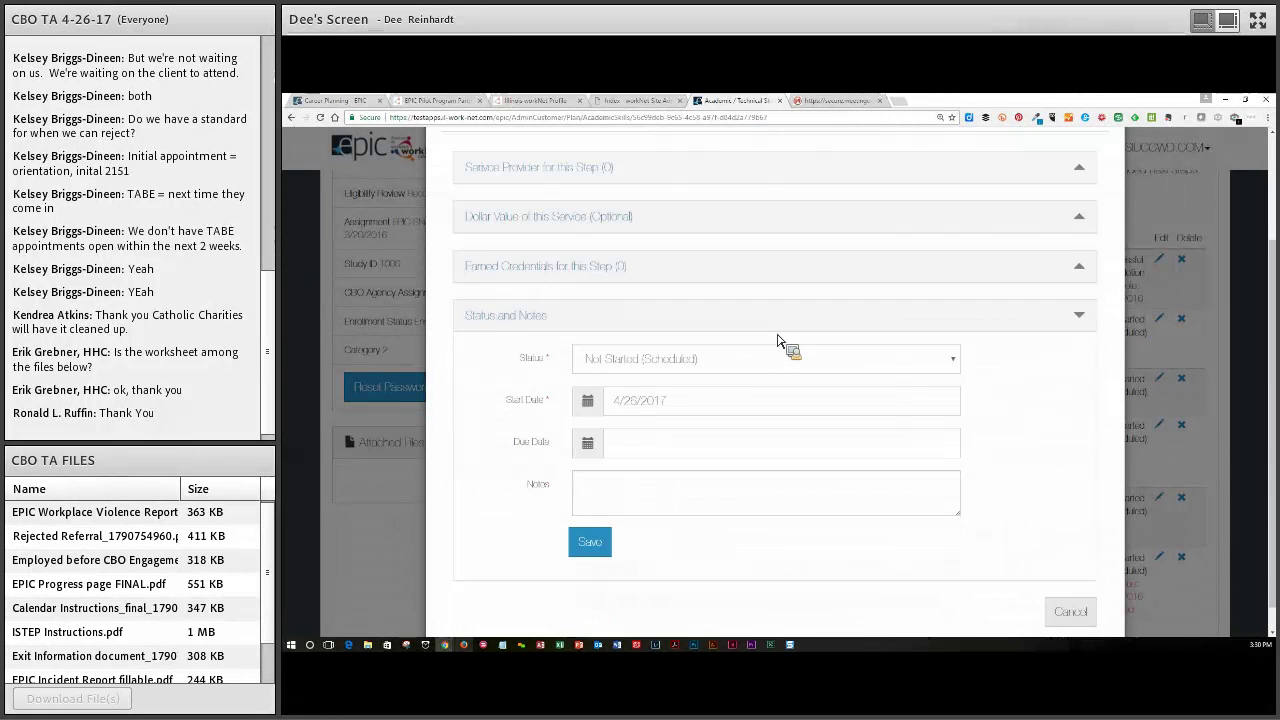
left_click(712, 347)
left_click(640, 399)
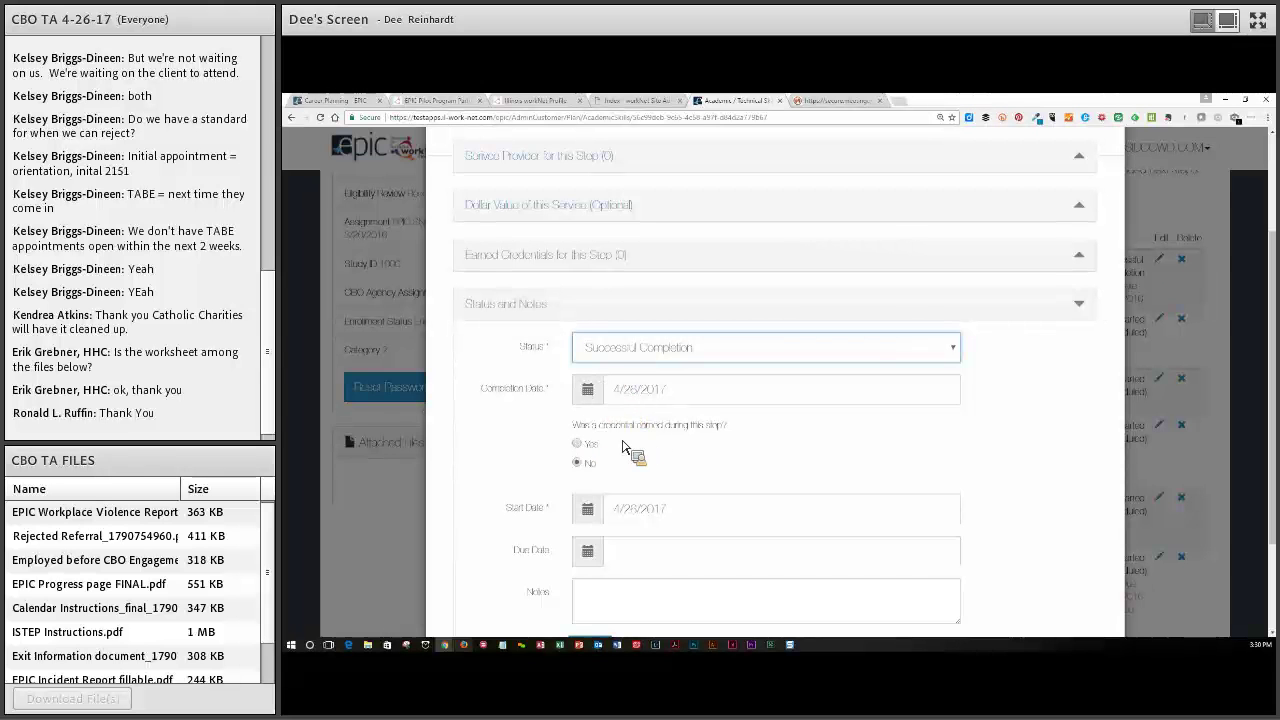
left_click(586, 446)
Step: Set the credential source to Copy of Certificate, the type to Occupational Skills License, and the date attained to 04/25/2017
scroll(716, 446, "down", 3)
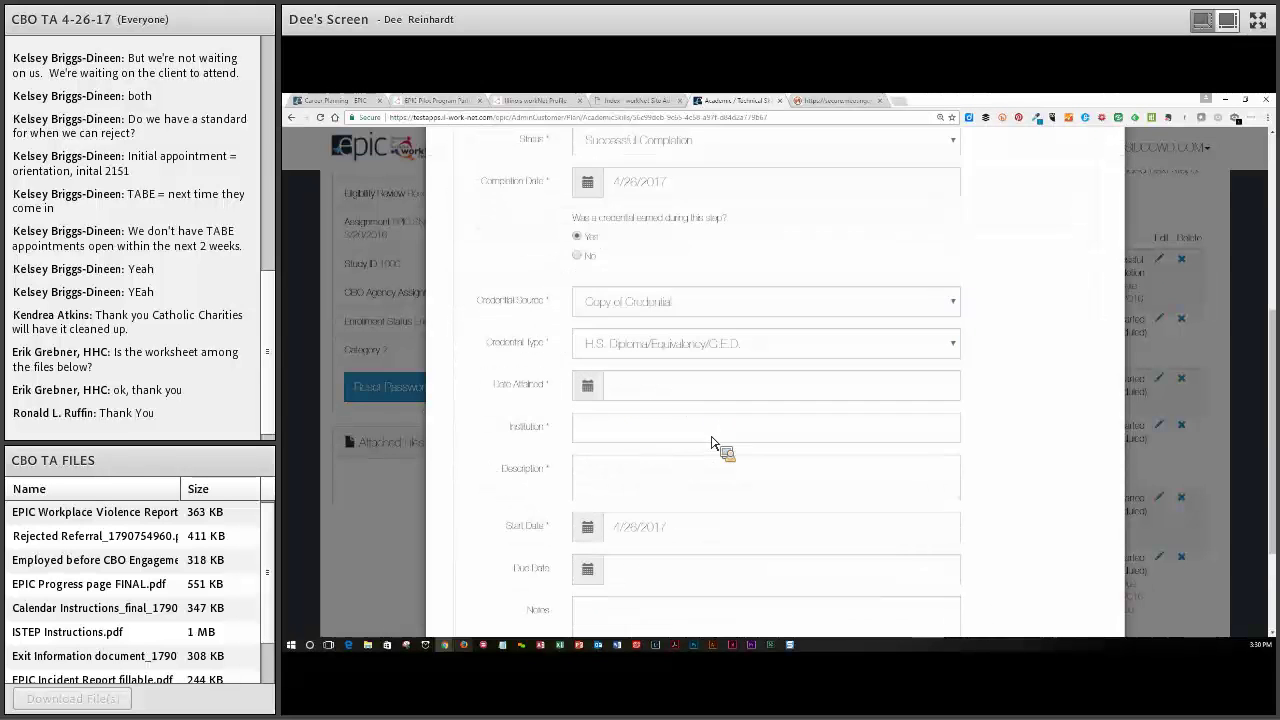
left_click(715, 305)
left_click(671, 355)
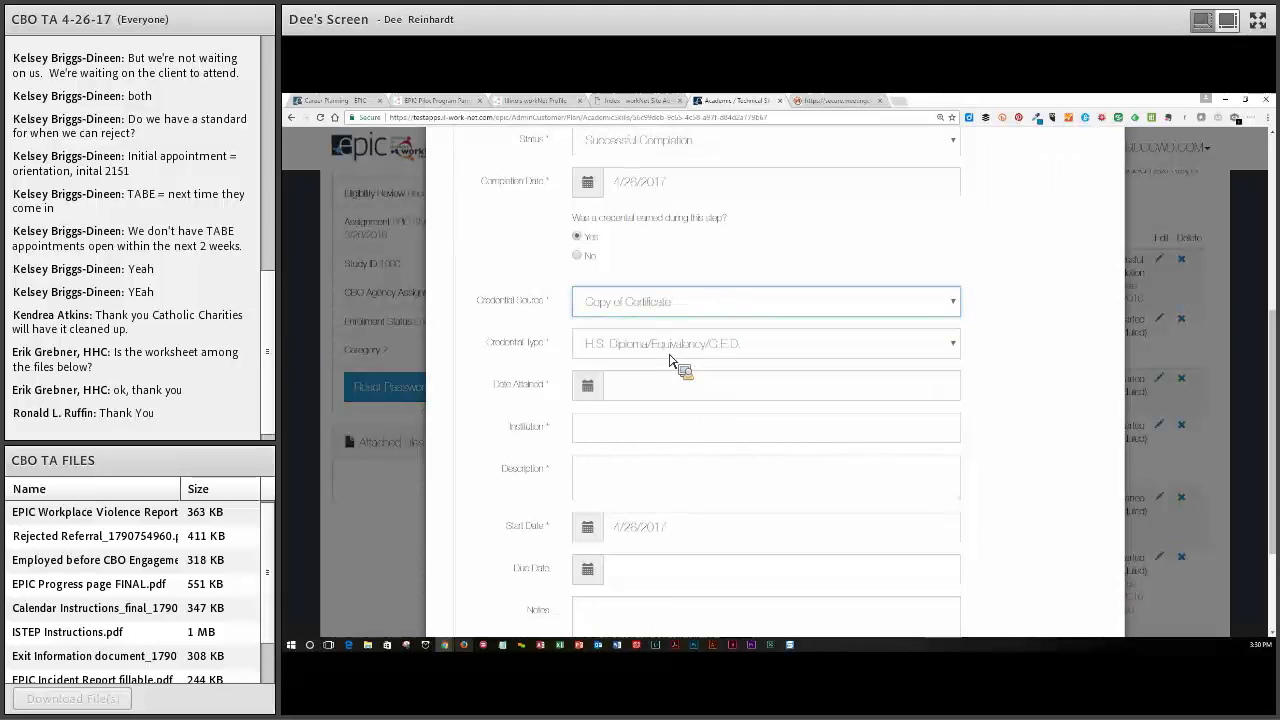
left_click(670, 358)
left_click(657, 418)
left_click(676, 390)
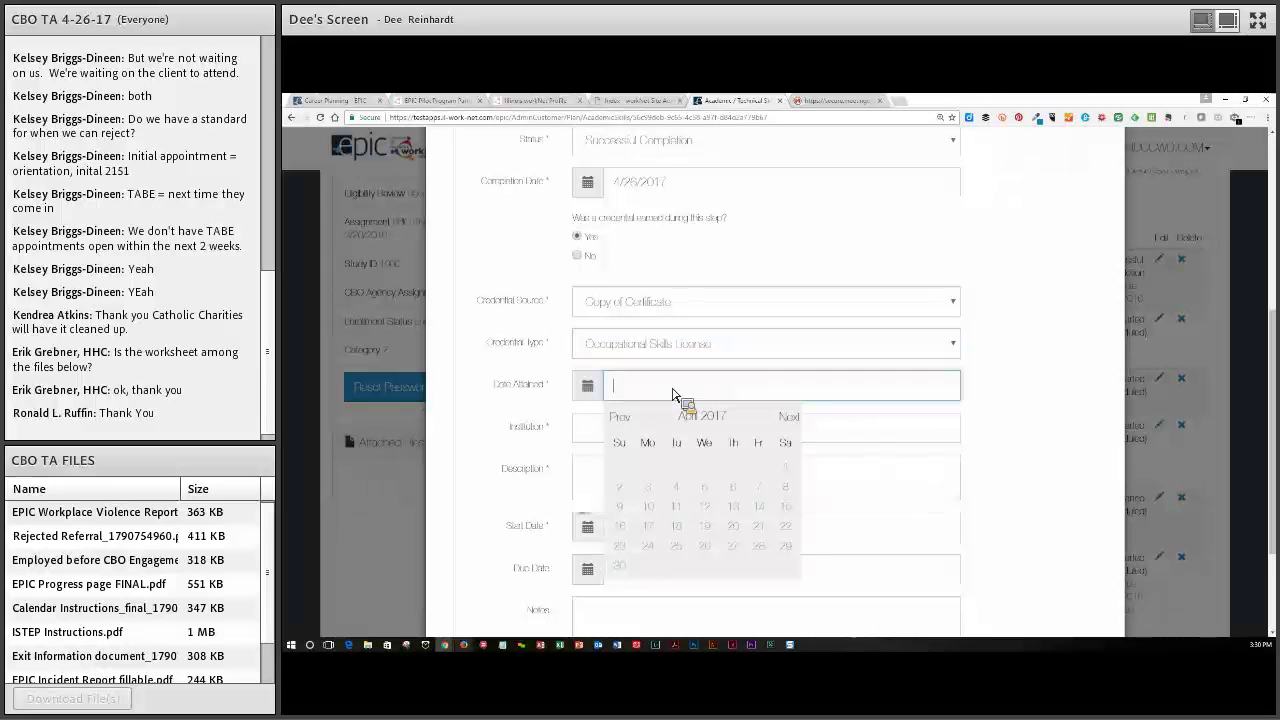
left_click(676, 548)
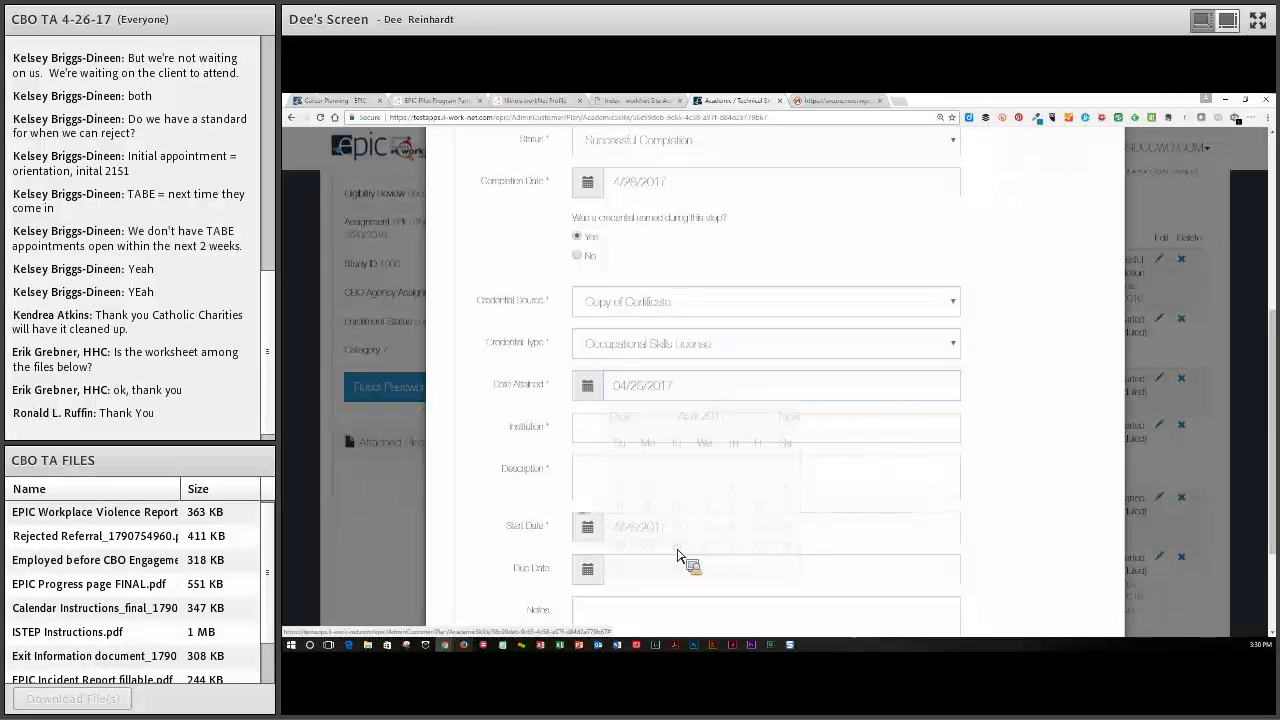
Step: Enter "Someplace Community College" as the credential's institution and fill in the description with filler text
left_click(684, 430)
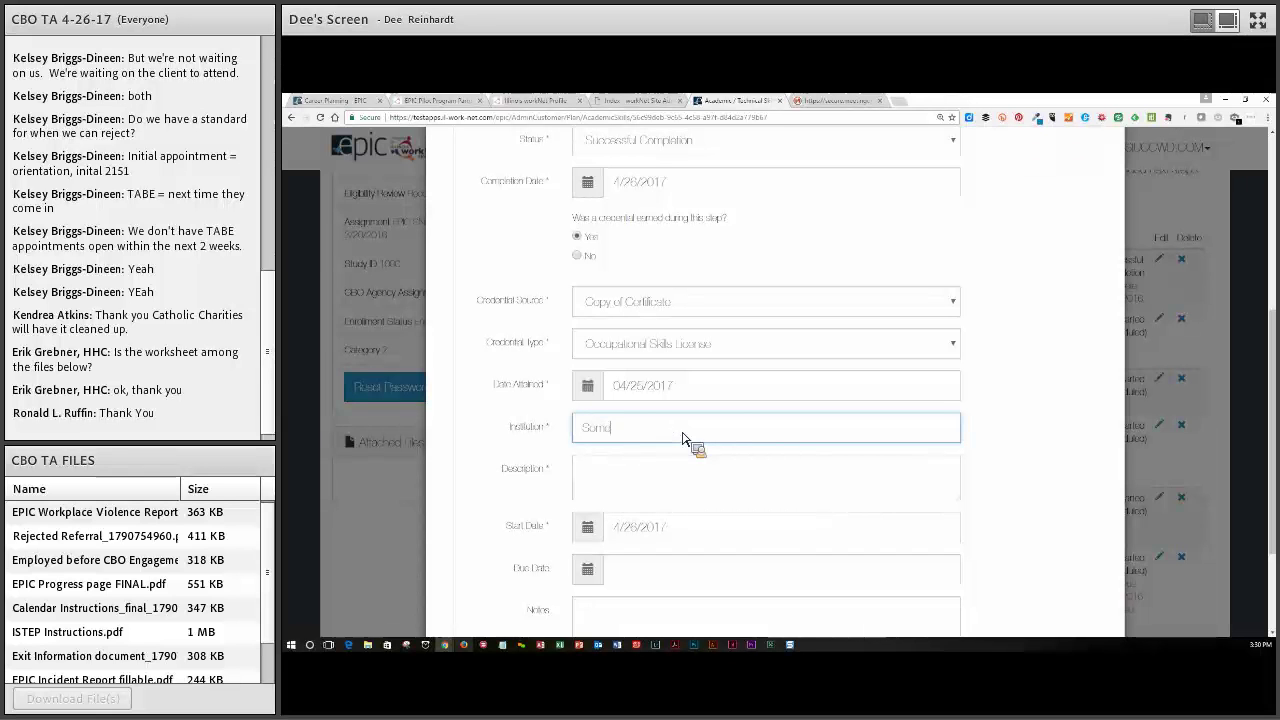
type("Someplace Community College")
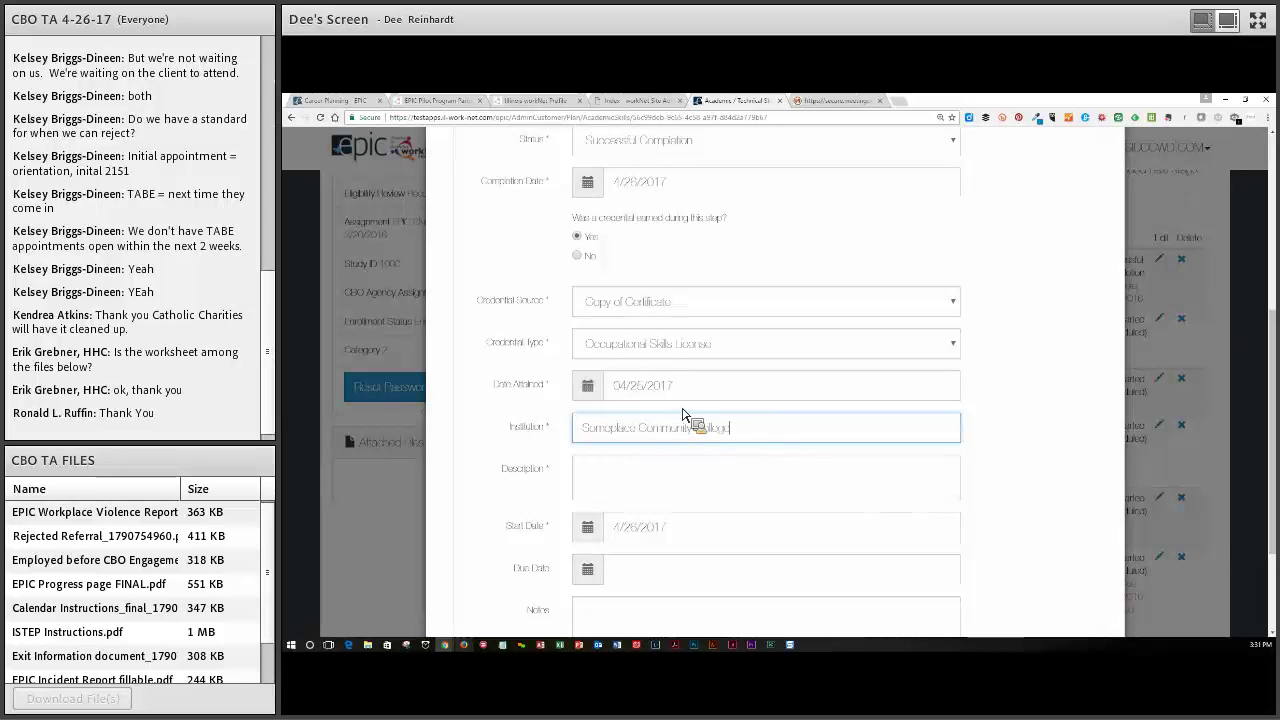
left_click(686, 480)
type("adgggew 4sd")
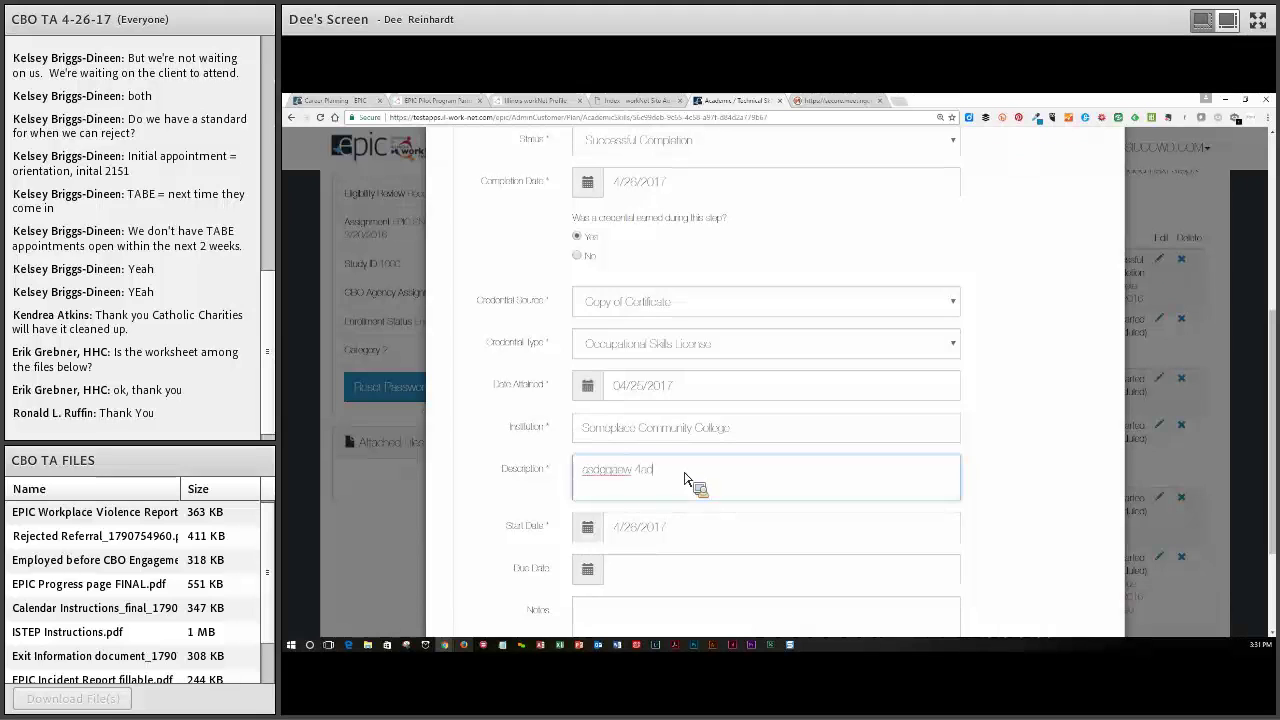
Step: Set the step's start date to 03/01/2017, leave the due date and notes empty, and save the step
scroll(690, 484, "down", 2)
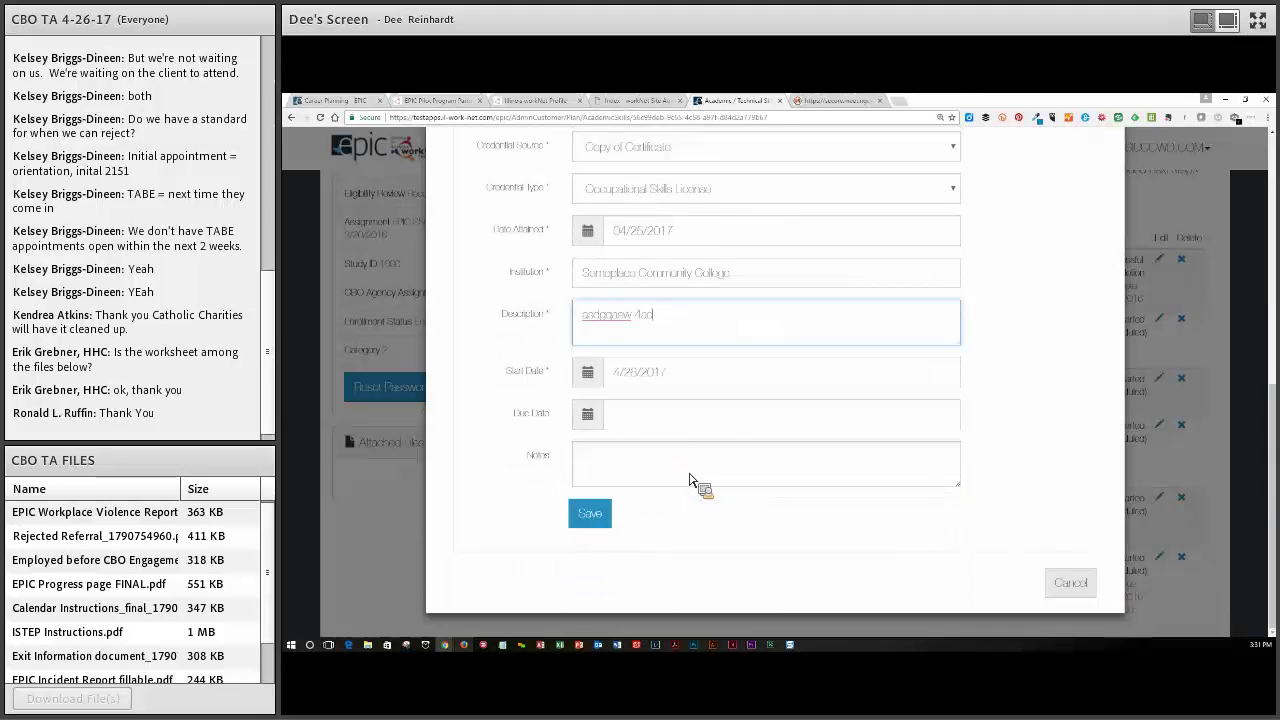
left_click(666, 384)
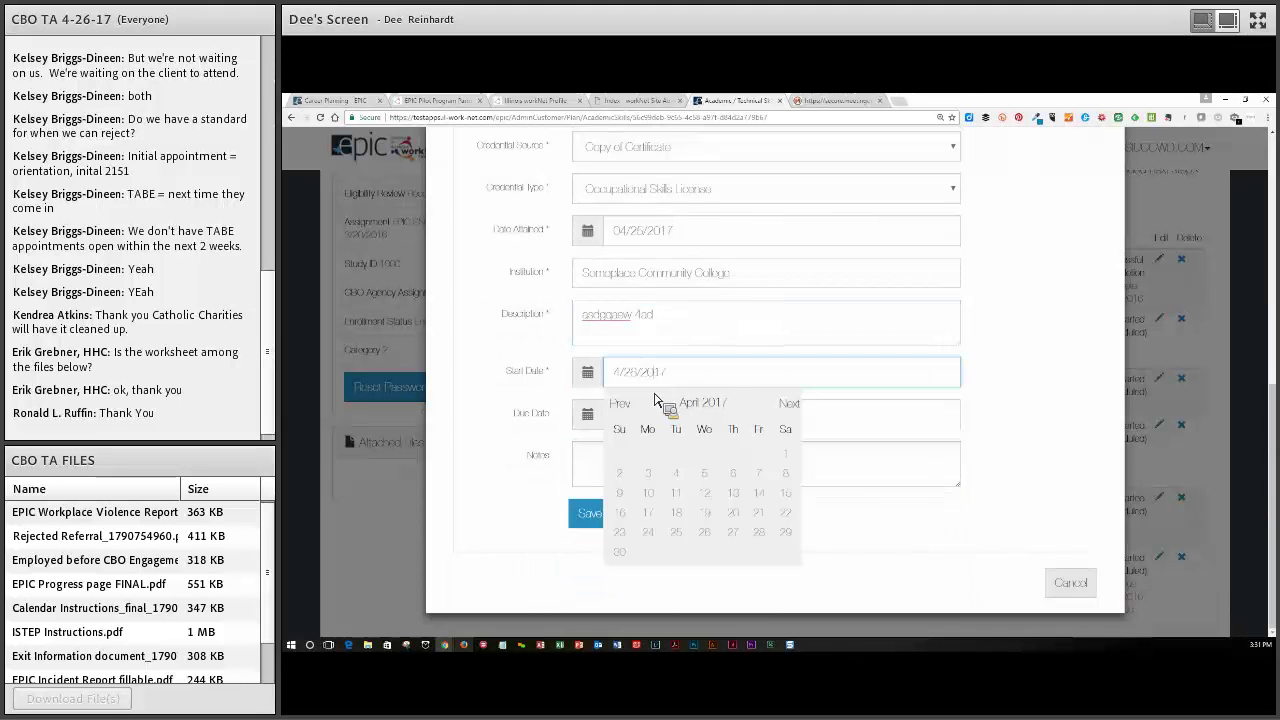
left_click(619, 403)
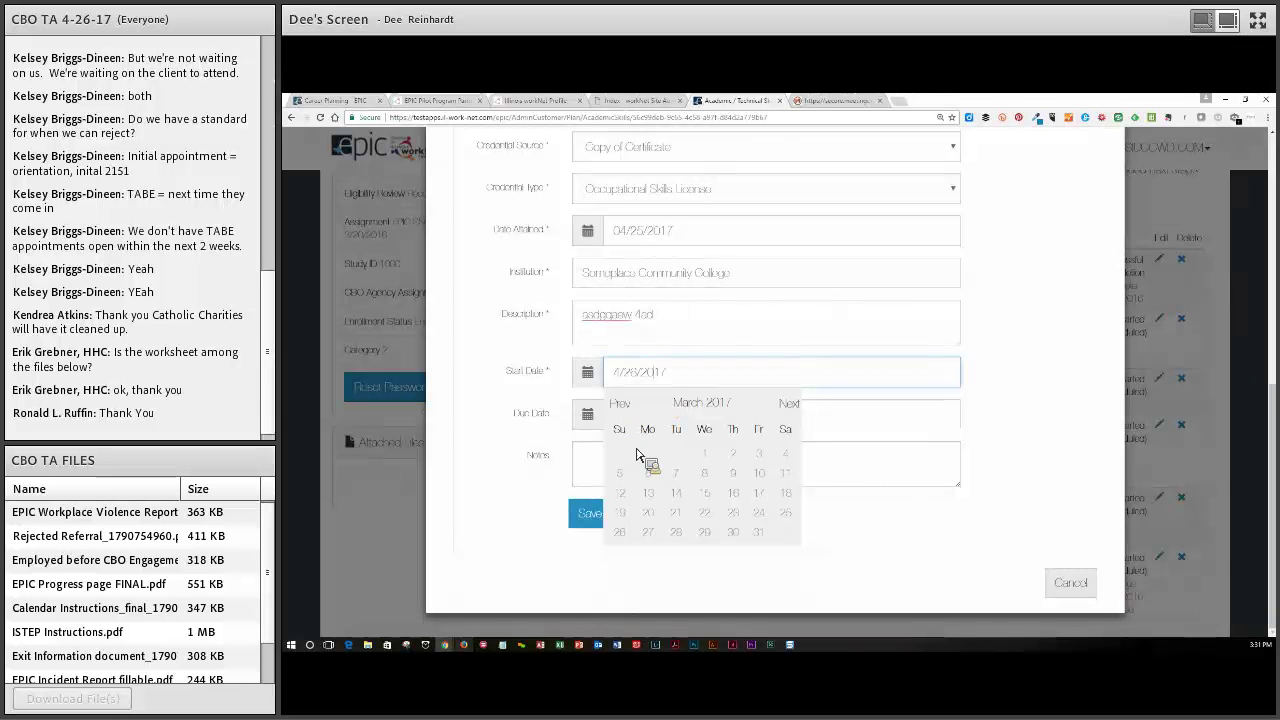
left_click(708, 455)
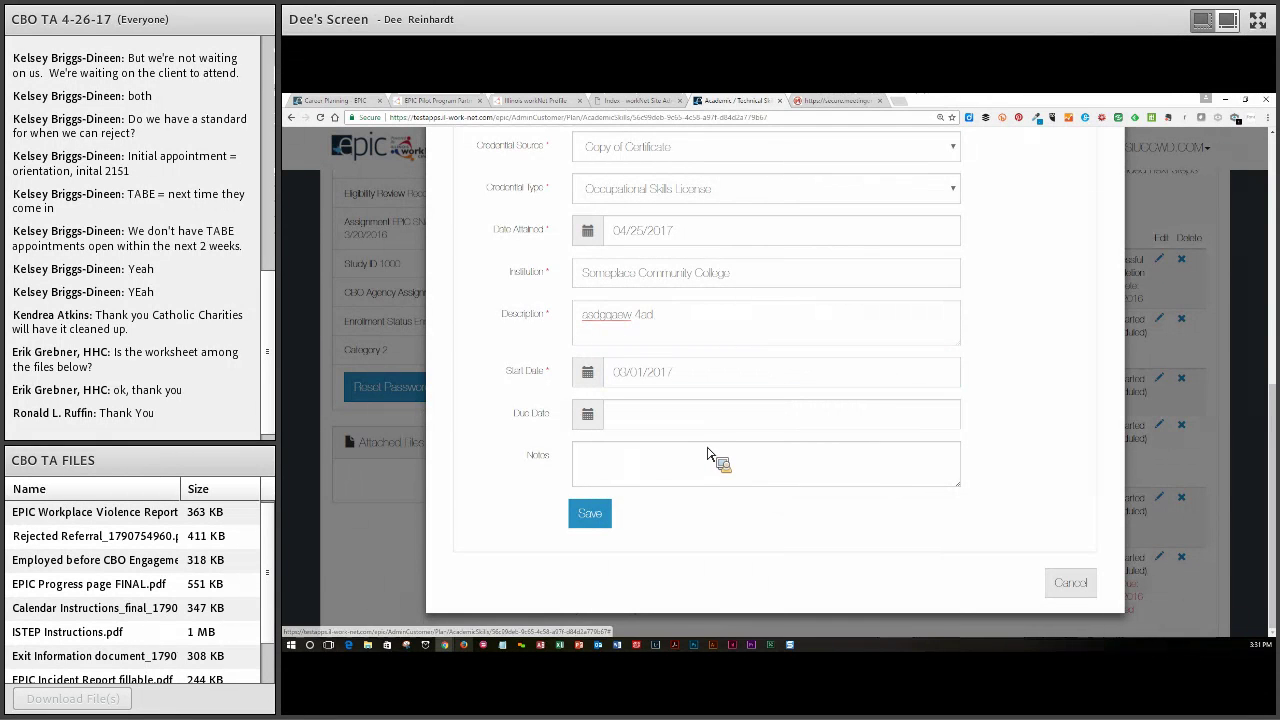
left_click(712, 421)
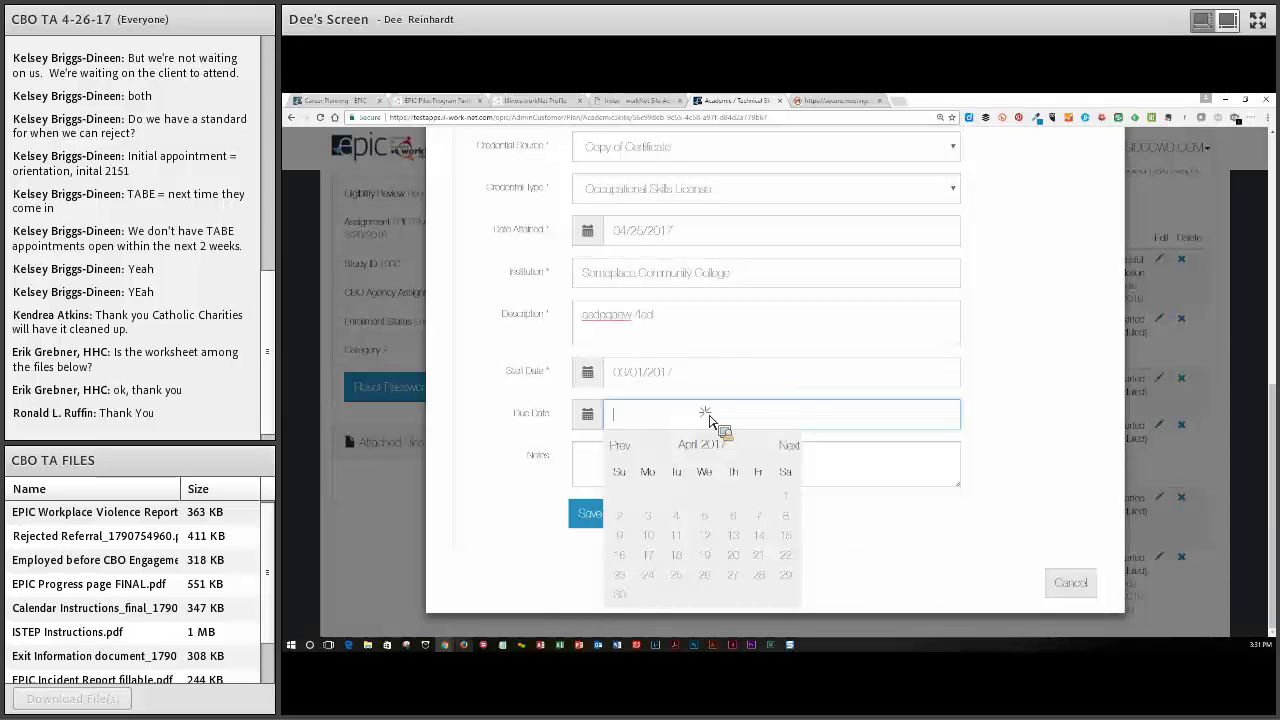
left_click(708, 418)
left_click(594, 474)
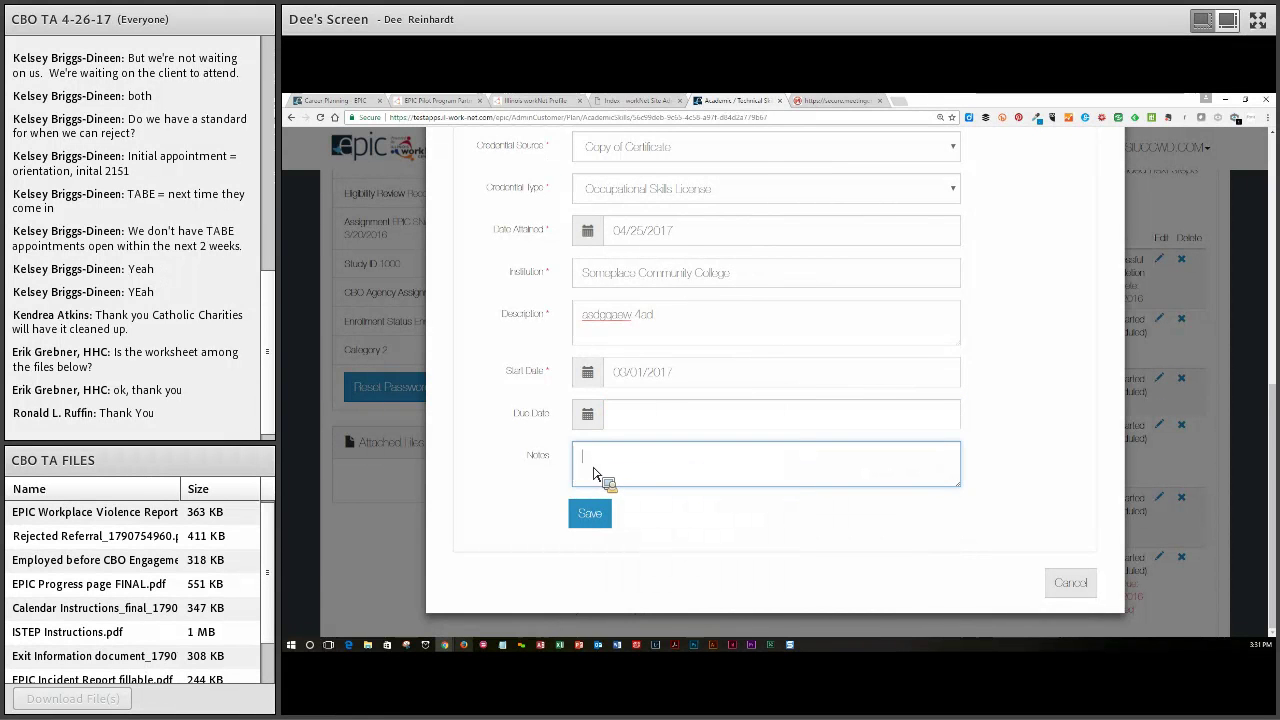
left_click(600, 516)
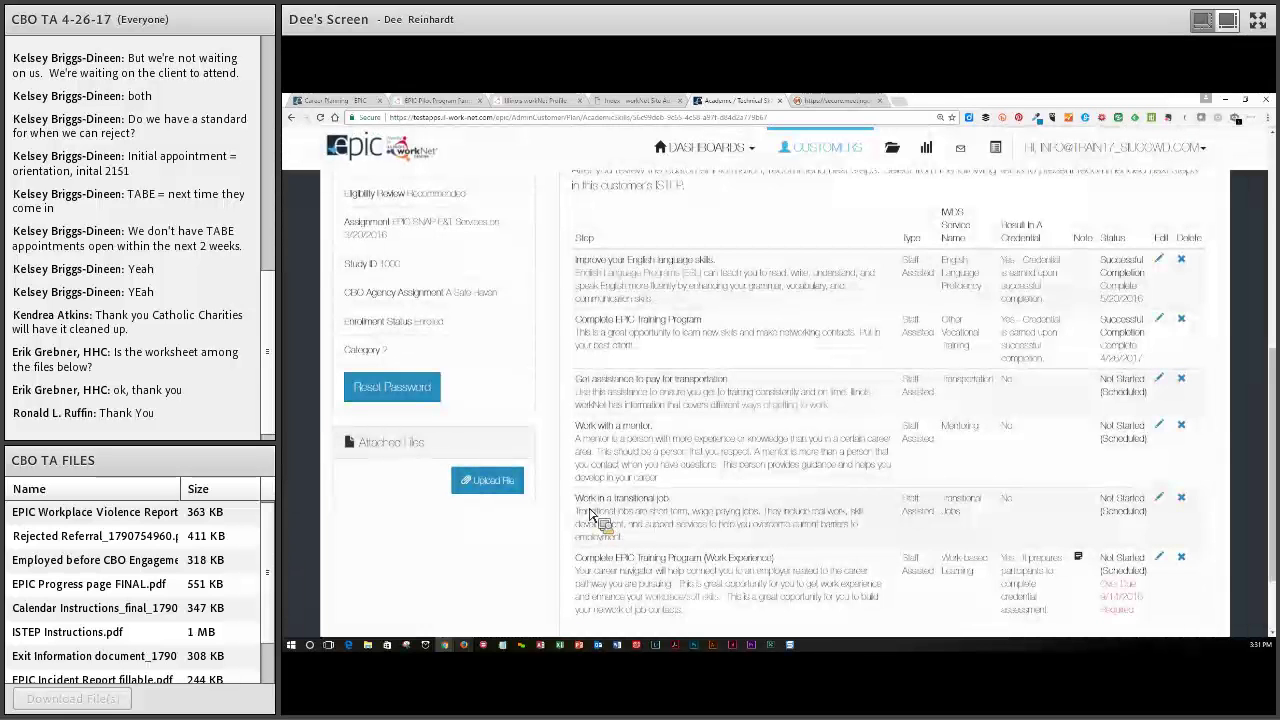
Step: Start a file upload in the customer's Attached Files and choose the "DHS Primary Contacts for CBOs" PDF
left_click(508, 484)
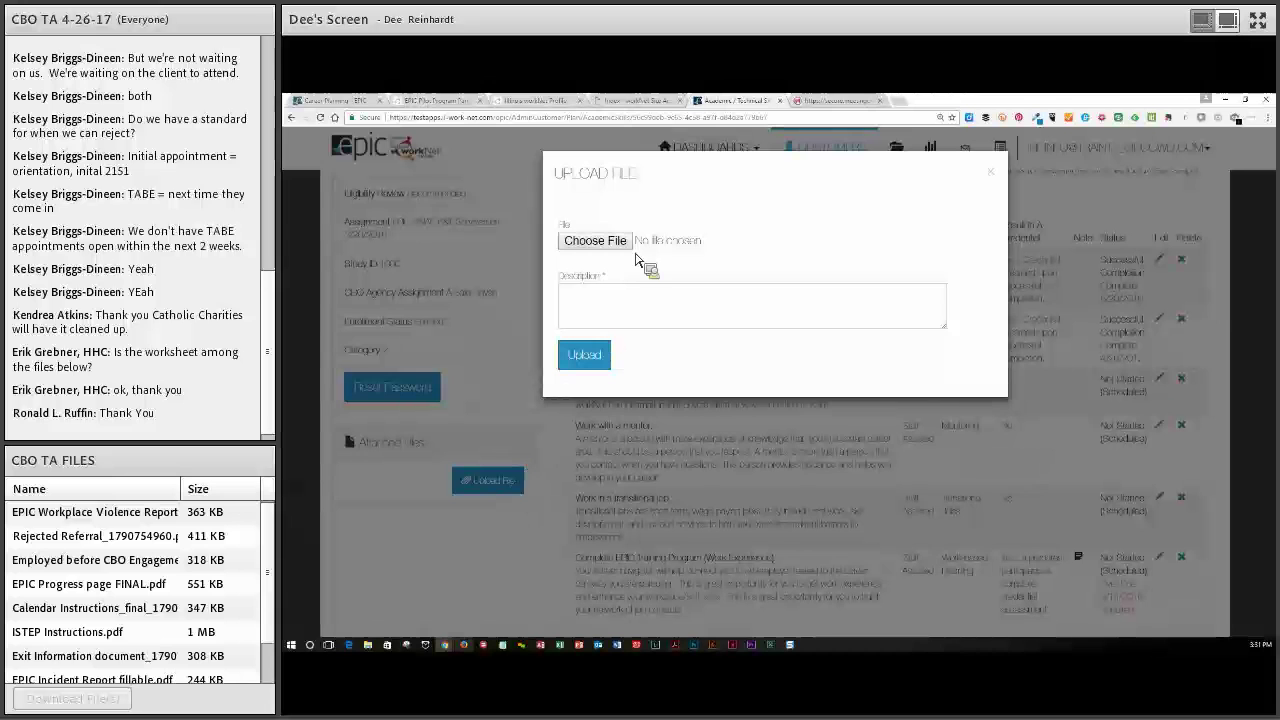
left_click(629, 248)
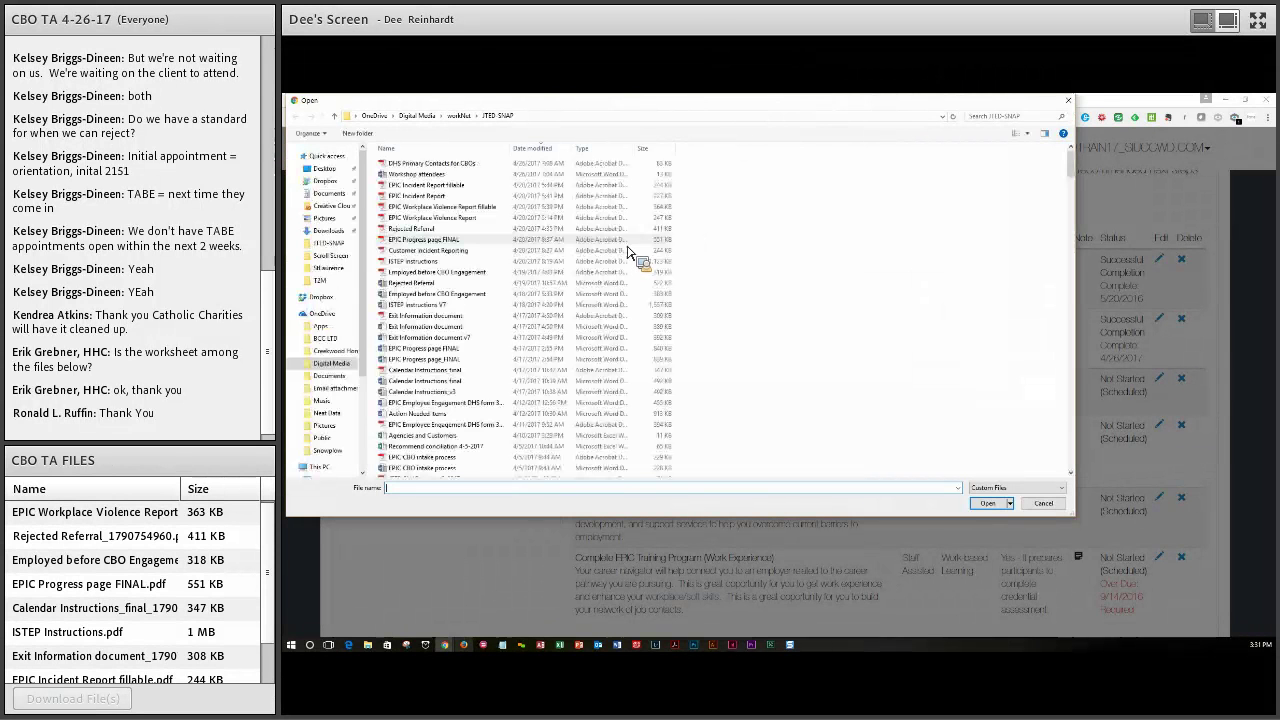
left_click(439, 164)
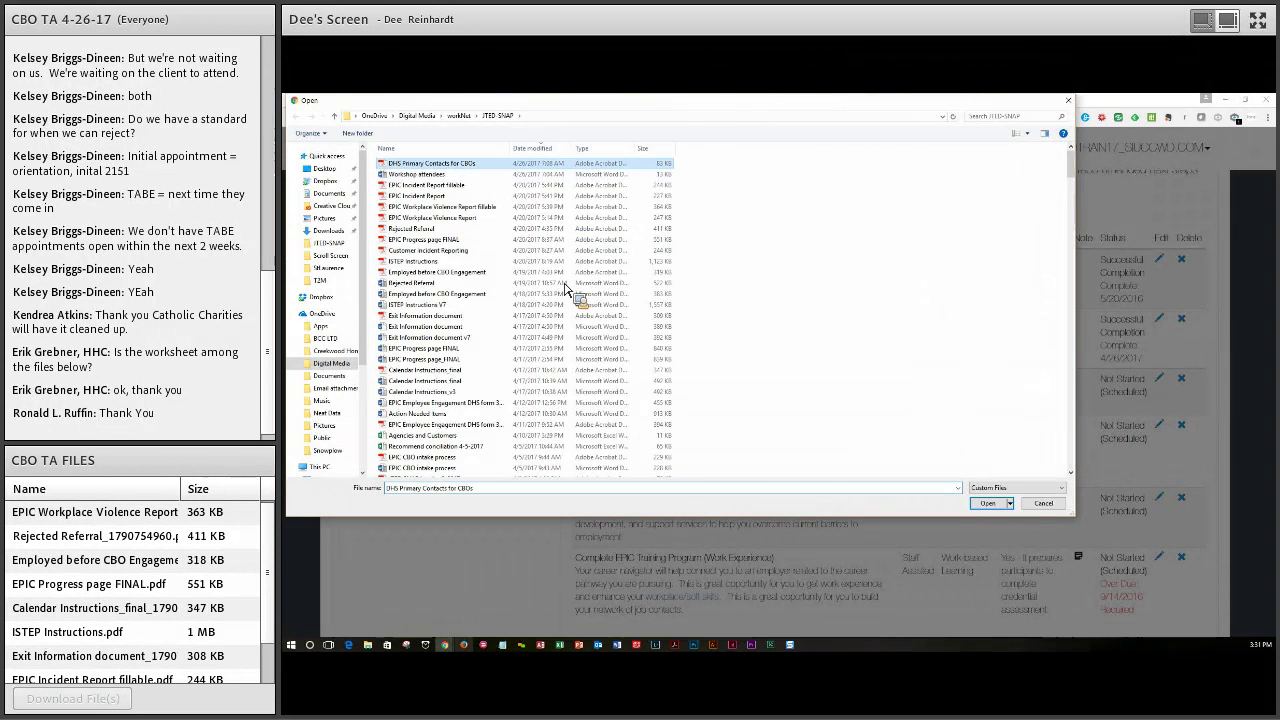
left_click(986, 503)
Step: Describe the chosen file as "Food Handler Certificate" and upload it
left_click(610, 297)
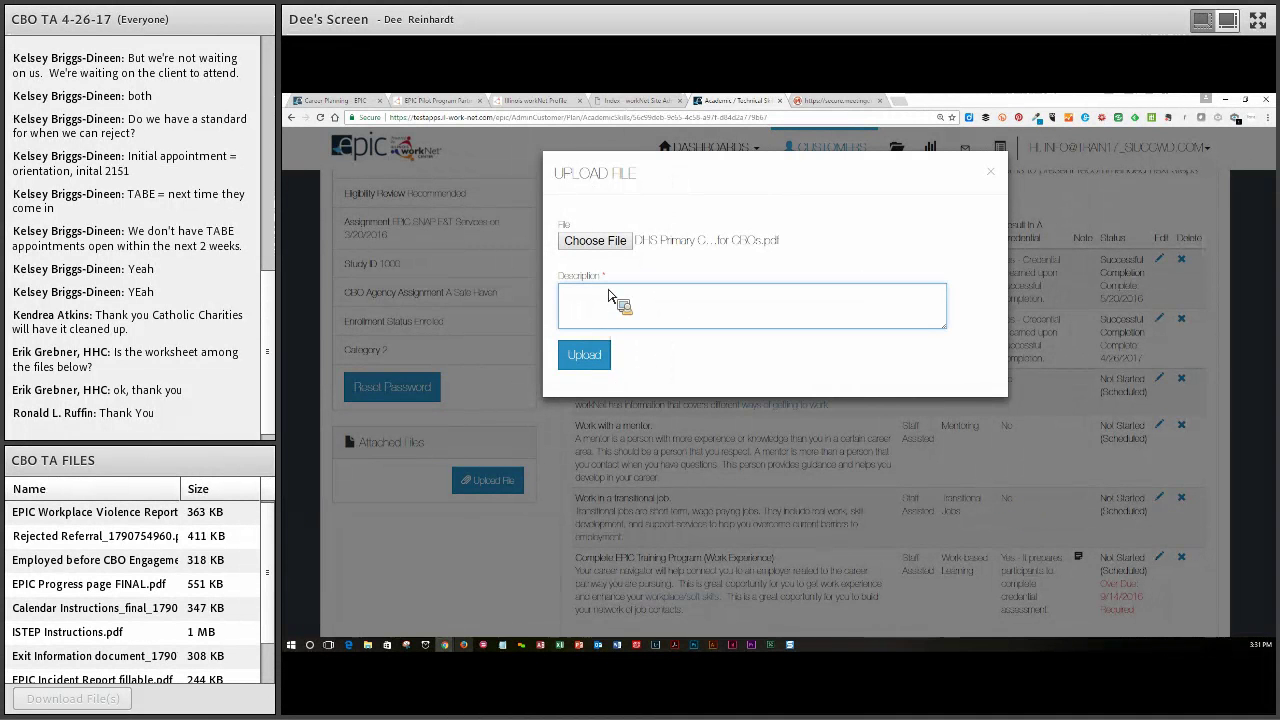
type("Food Han")
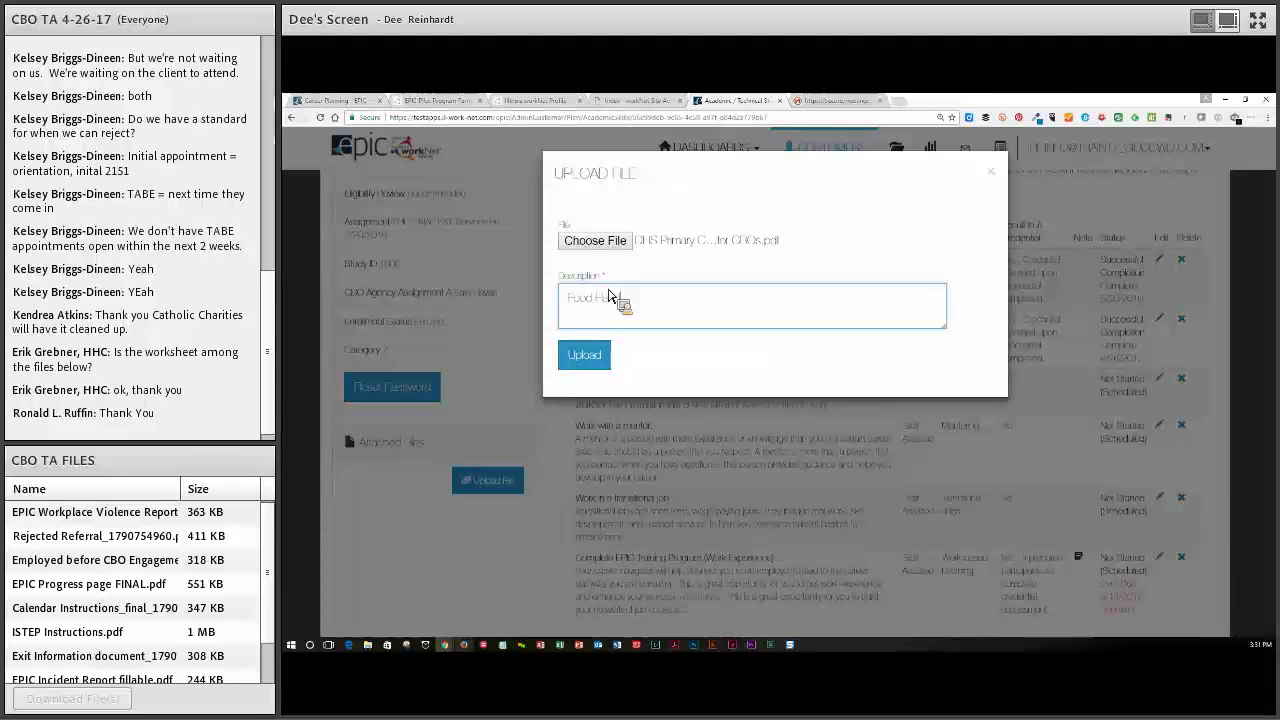
type("dler Certificate")
left_click(592, 357)
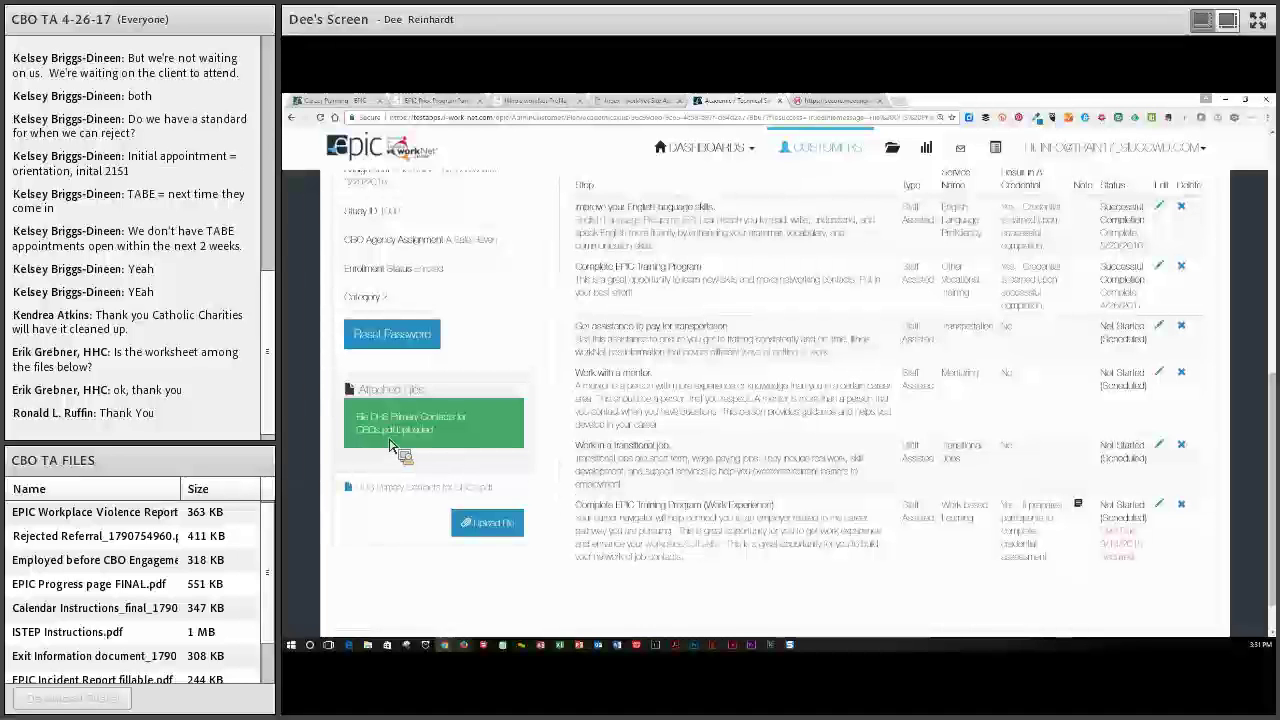
Step: Open the customer's Workplace Skills section and expand the Employment History review information
scroll(686, 513, "up", 3)
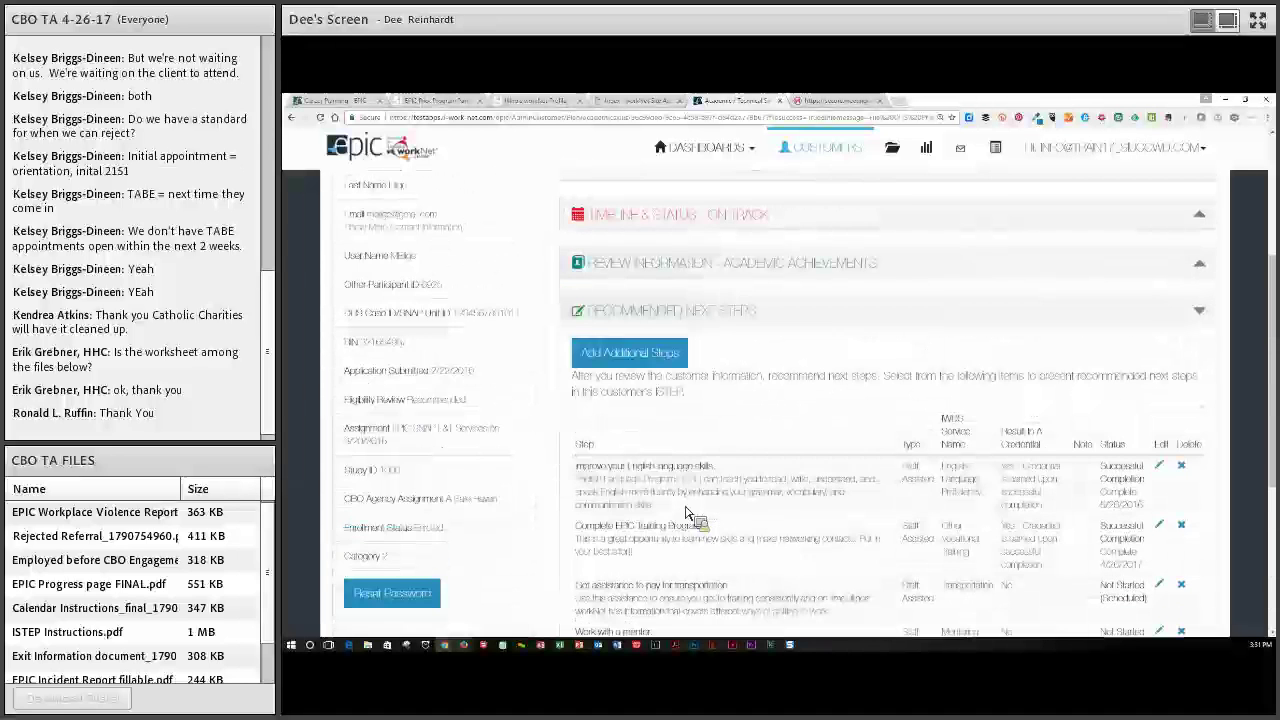
scroll(686, 513, "up", 2)
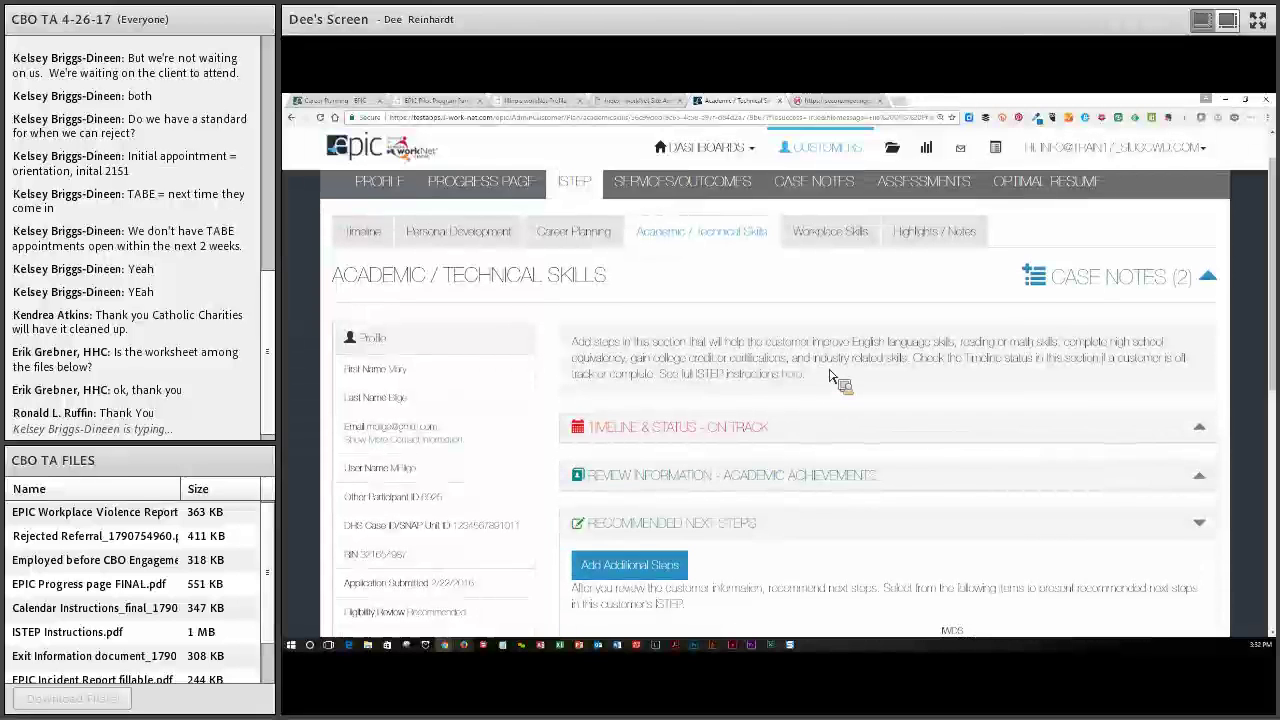
scroll(829, 376, "up", 1)
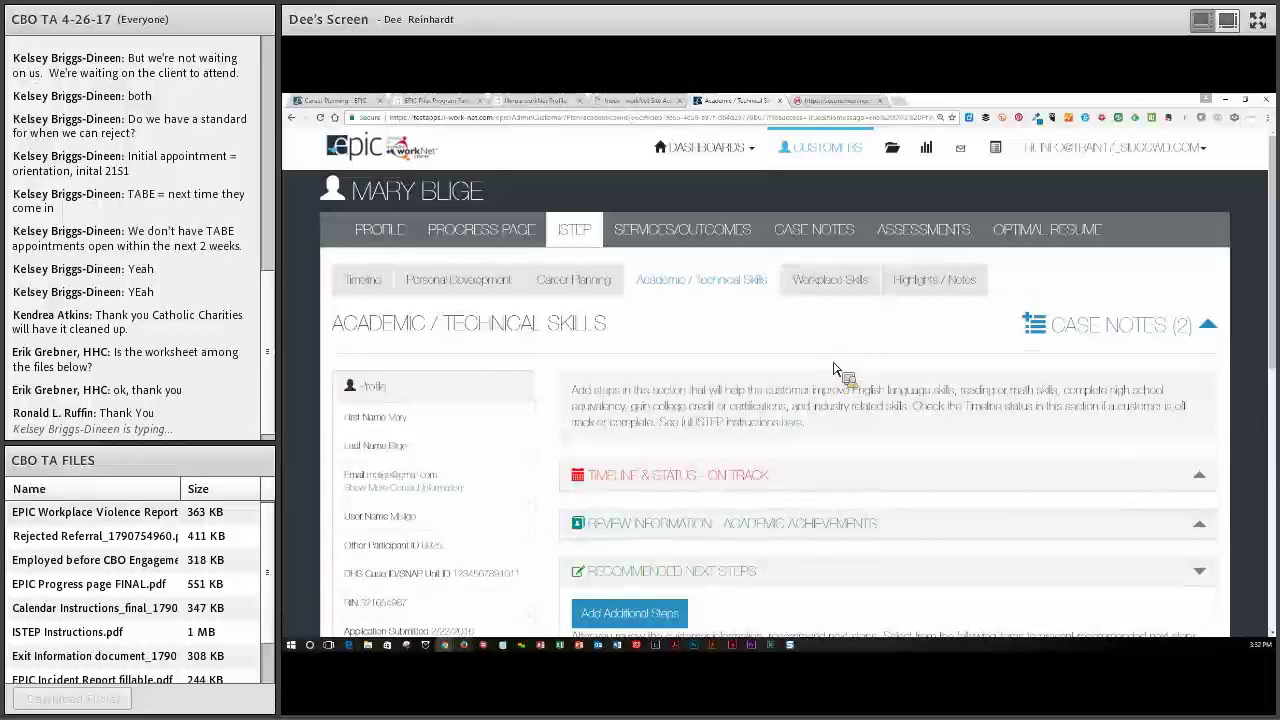
left_click(830, 280)
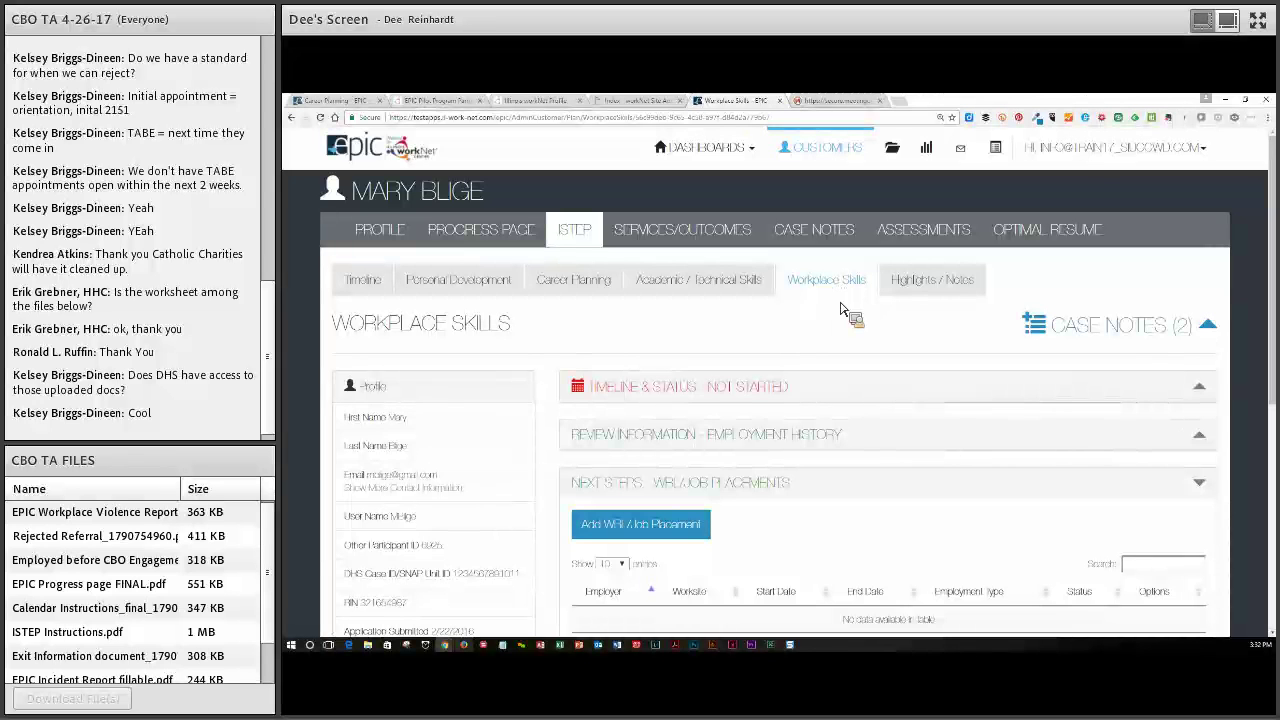
scroll(840, 310, "down", 2)
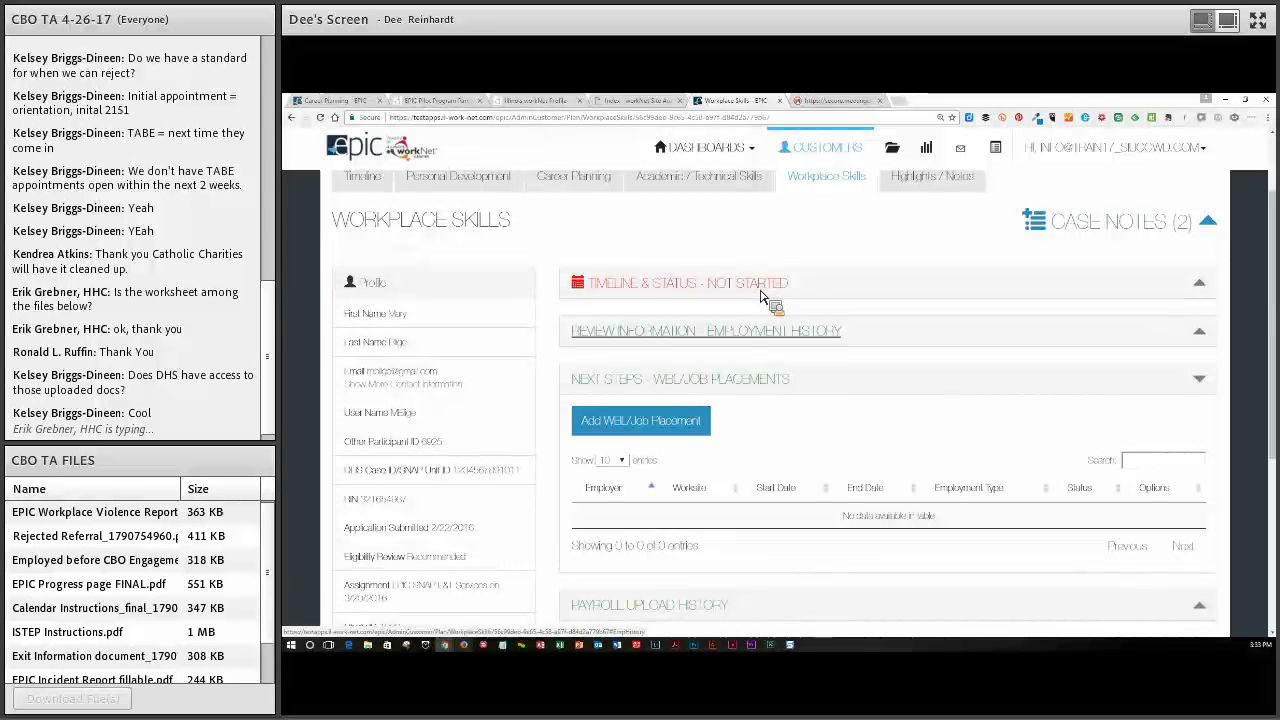
left_click(772, 338)
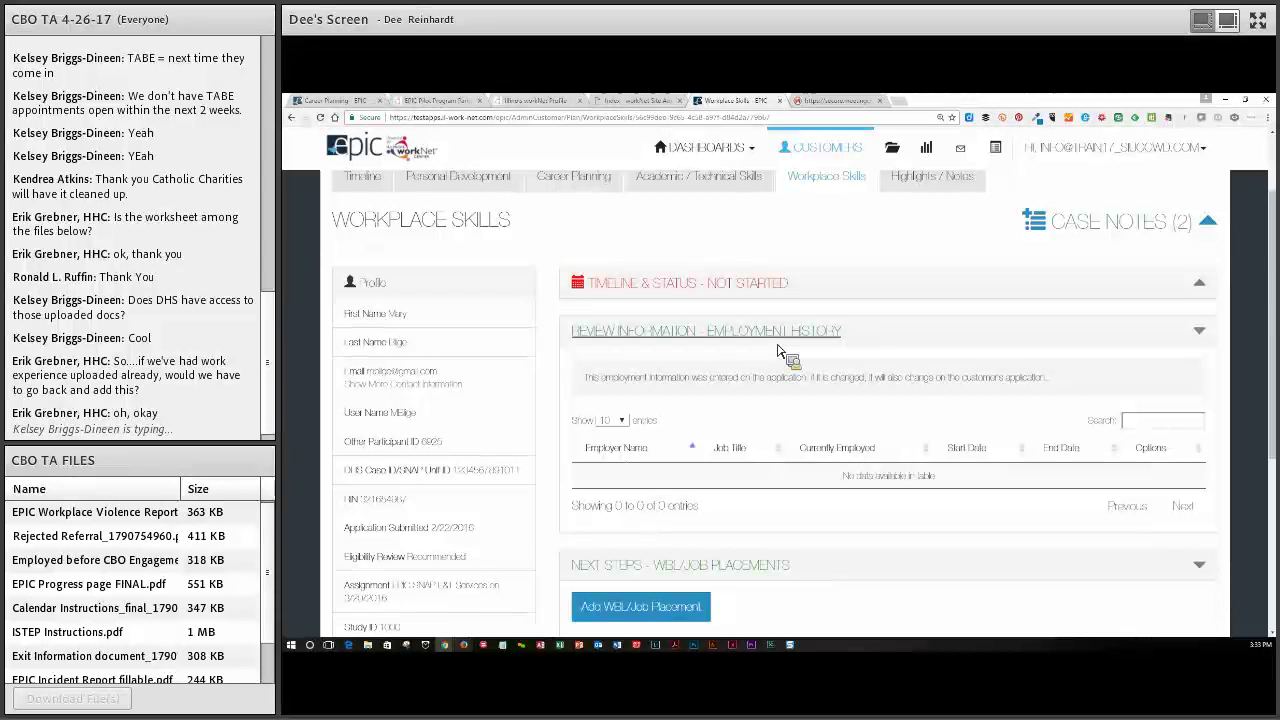
Step: Start adding a WBL/Job Placement from the Workplace Skills next steps to open the Worksite Placement list
scroll(868, 392, "down", 3)
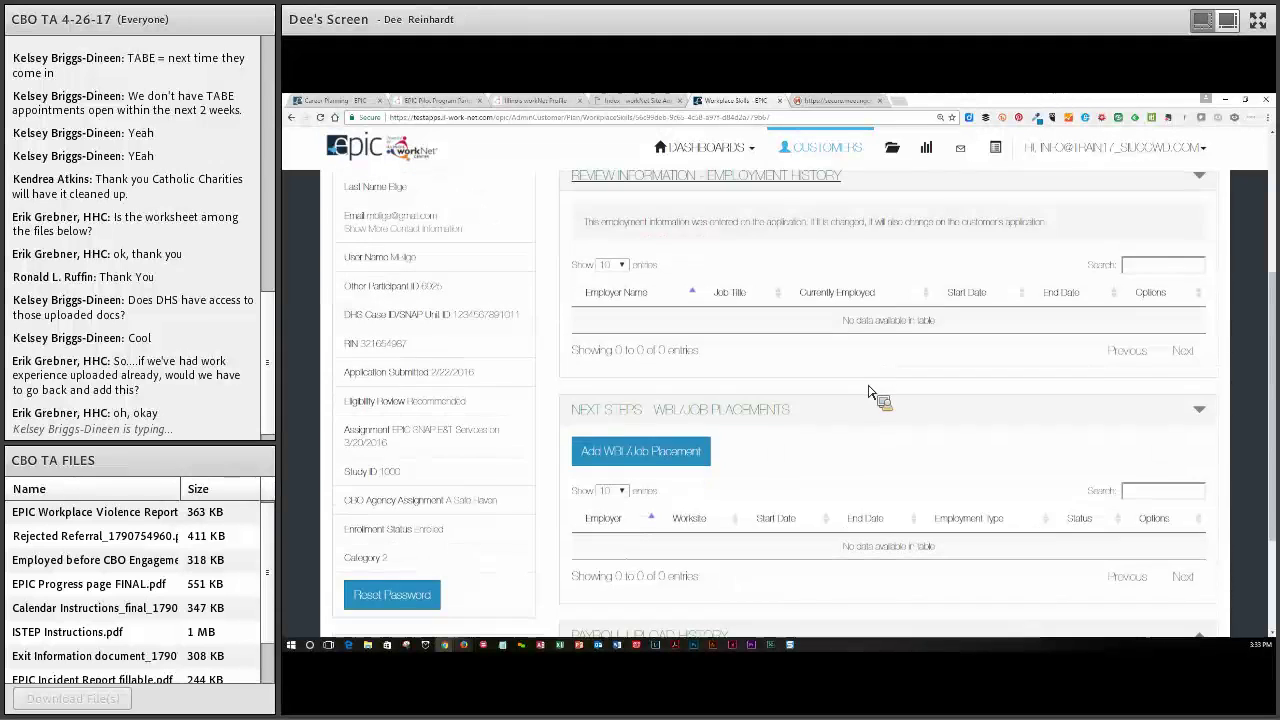
scroll(868, 392, "down", 3)
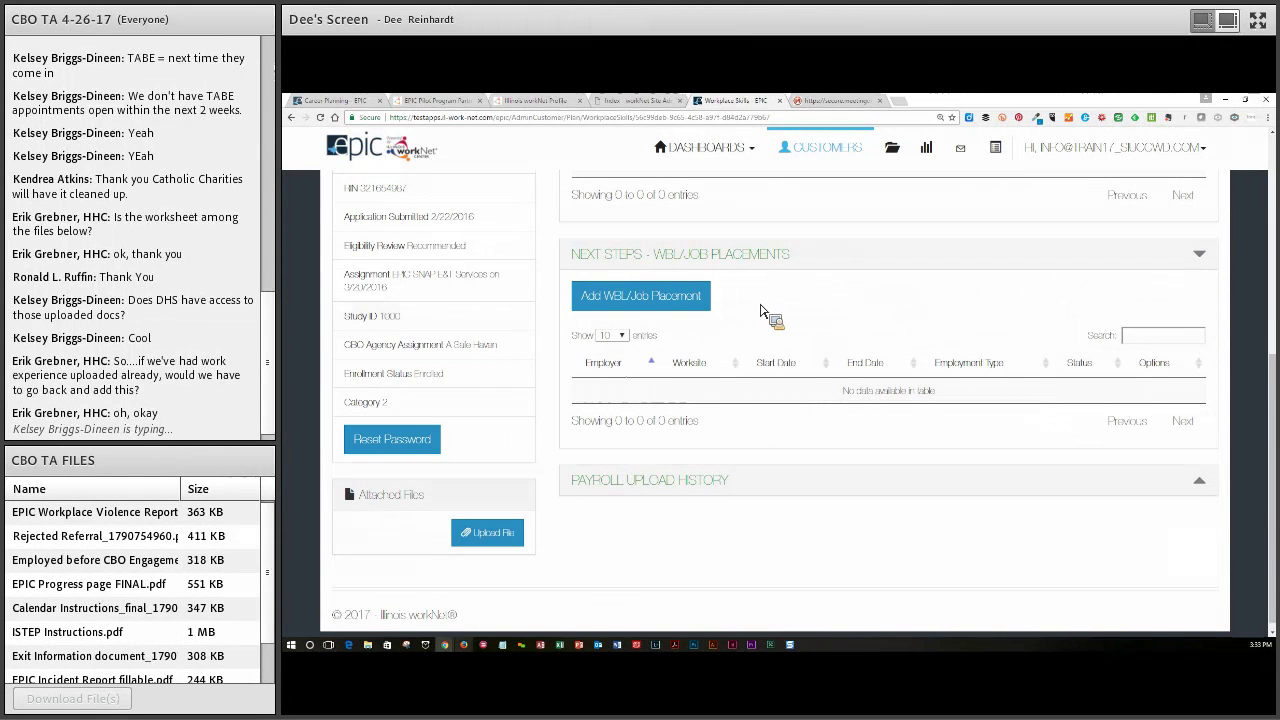
left_click(655, 299)
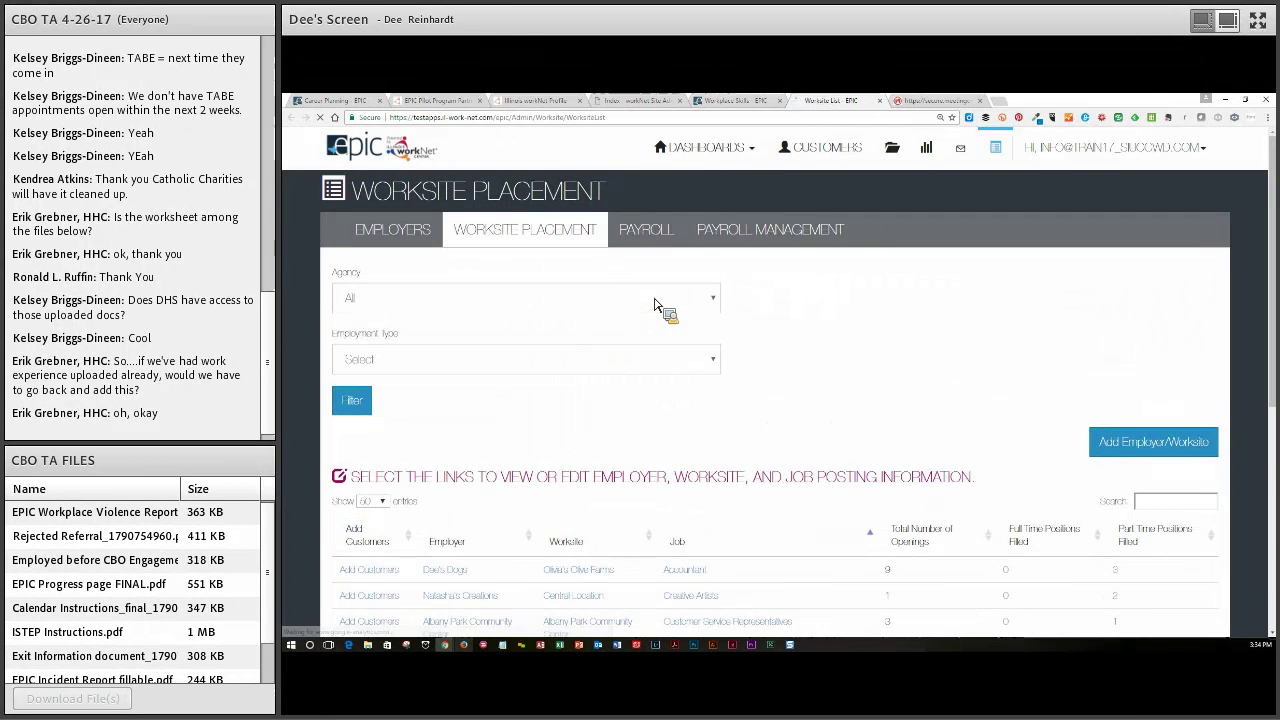
Step: Open the Add Customers list for the Accountant job at the olive farm worksite and choose the first listed customer
scroll(766, 466, "down", 2)
scroll(768, 468, "down", 1)
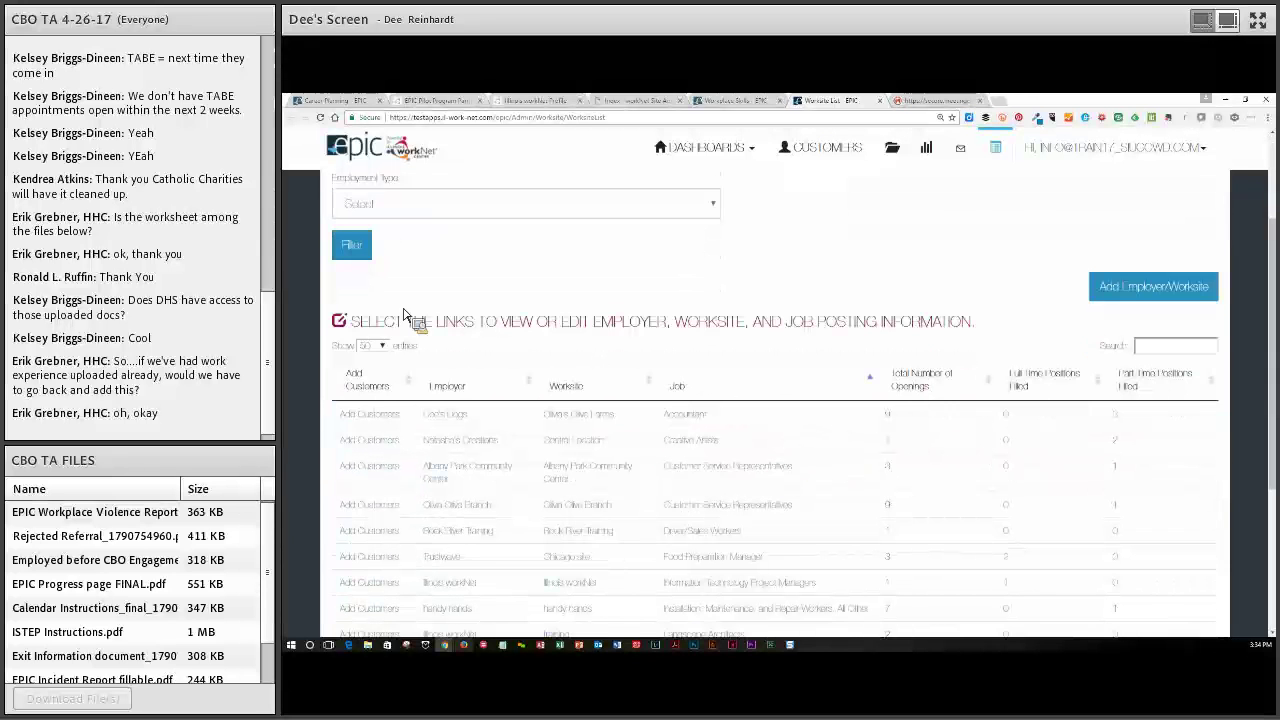
left_click(374, 421)
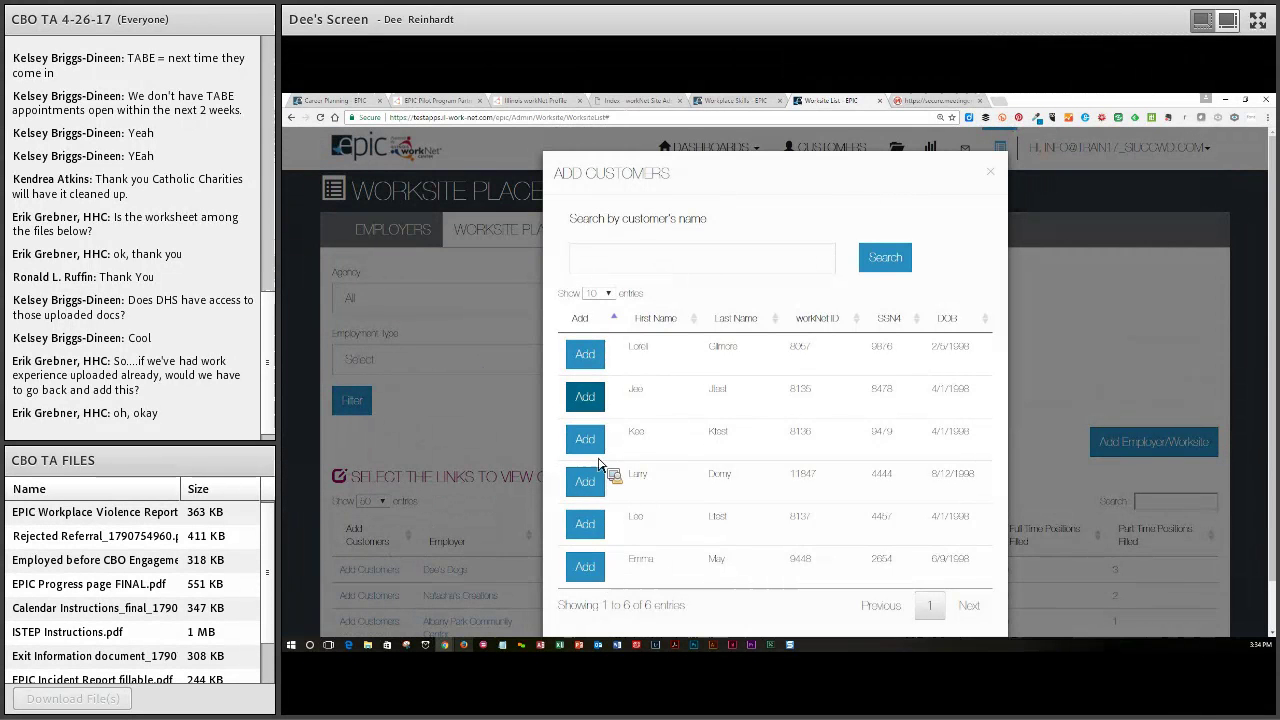
left_click(598, 405)
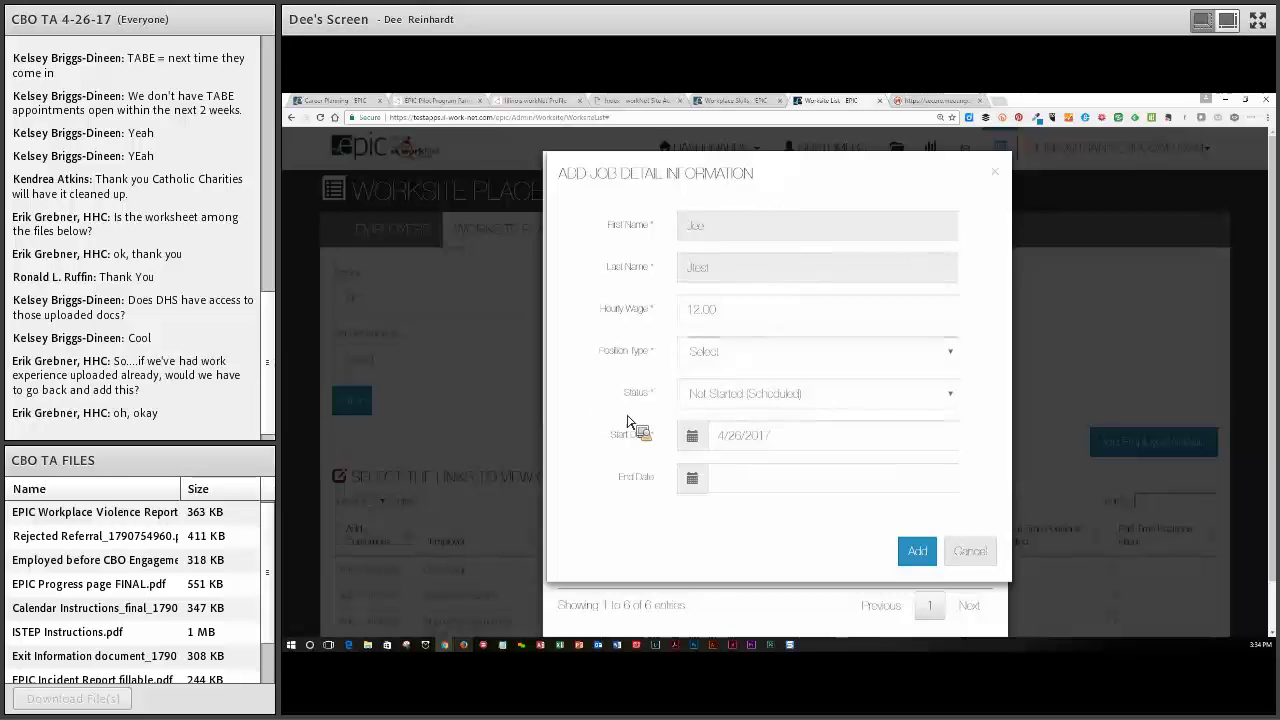
left_click(969, 553)
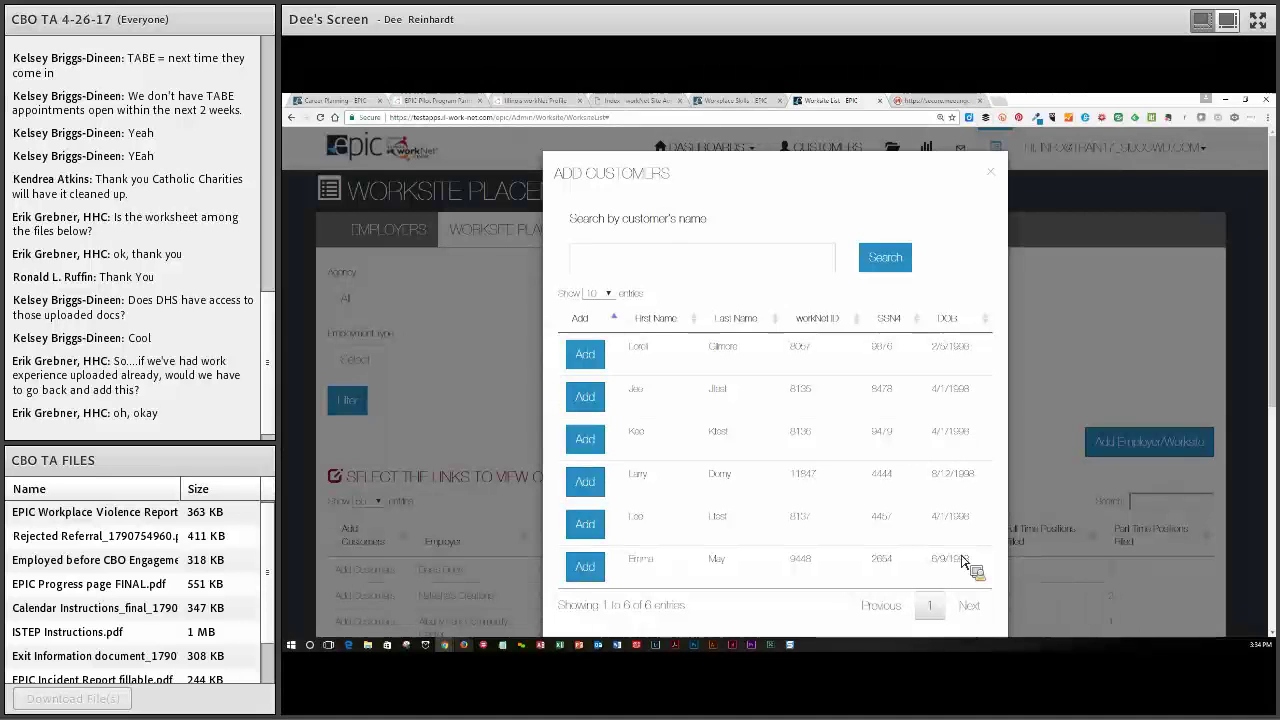
left_click(585, 354)
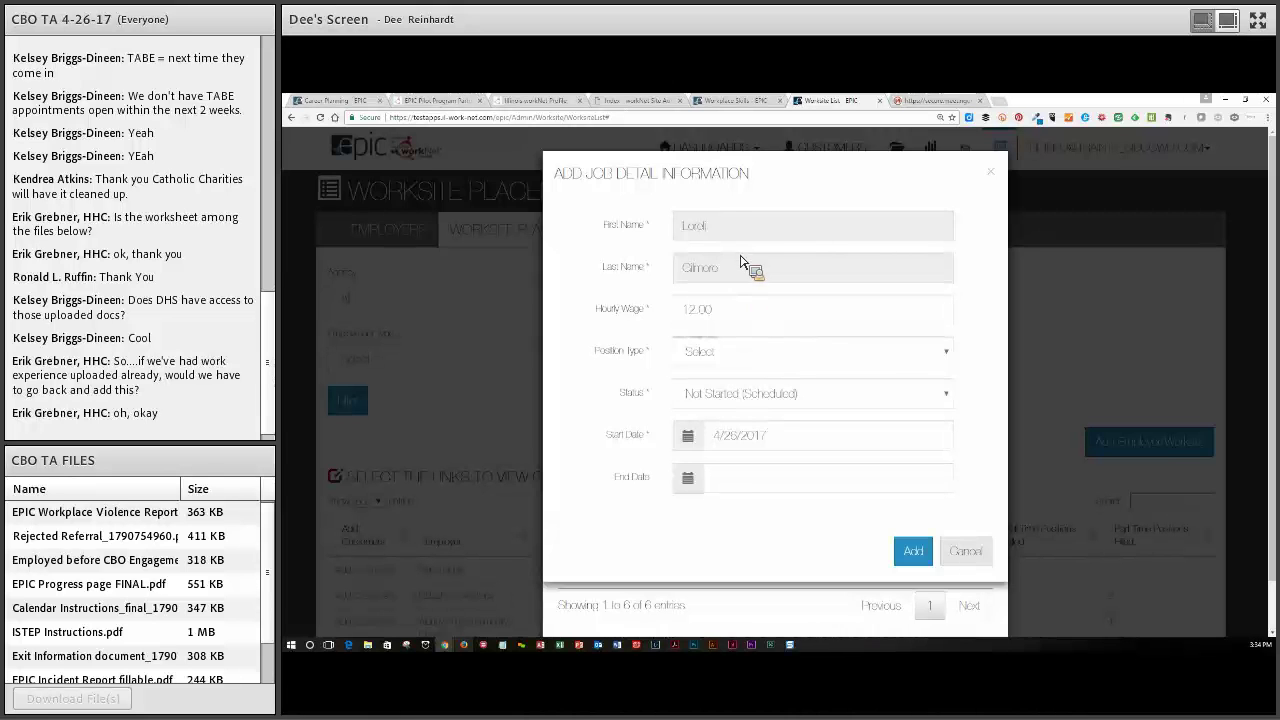
Step: Set the position type to Part Time and the status to Started/Open, add the customer to the job, and close the customer list
left_click(752, 359)
left_click(721, 410)
left_click(719, 405)
left_click(730, 447)
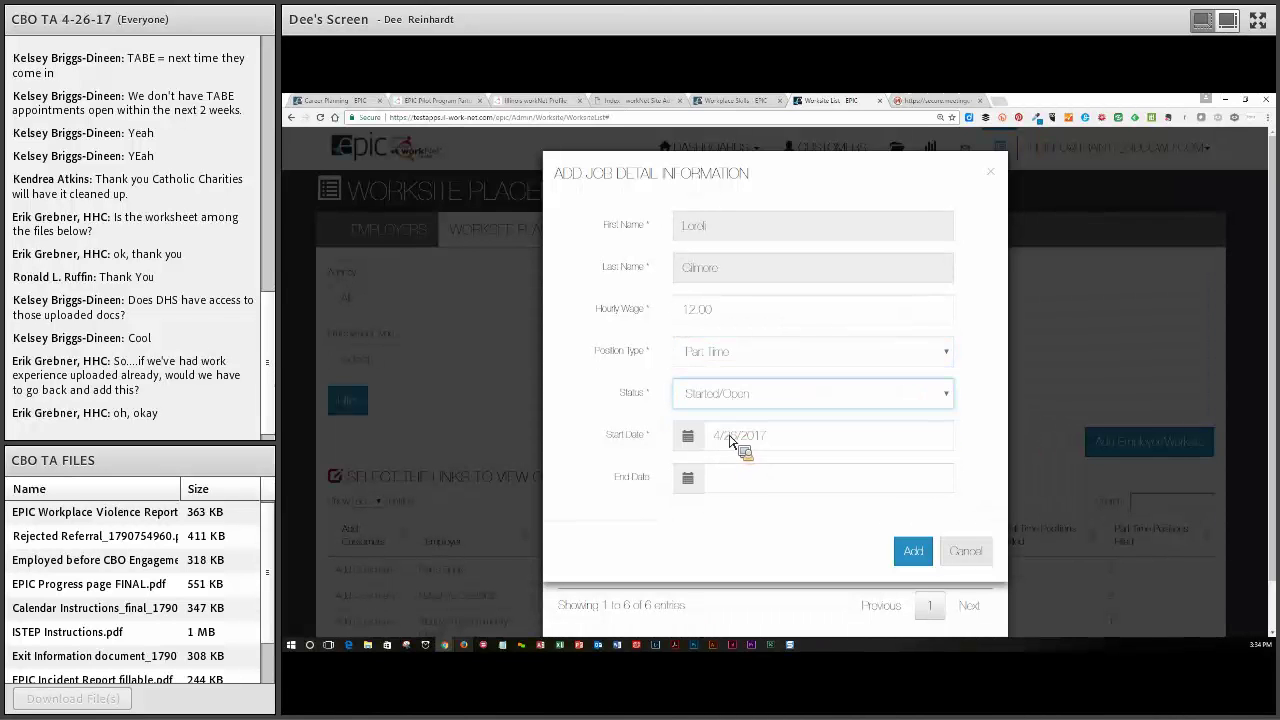
left_click(744, 439)
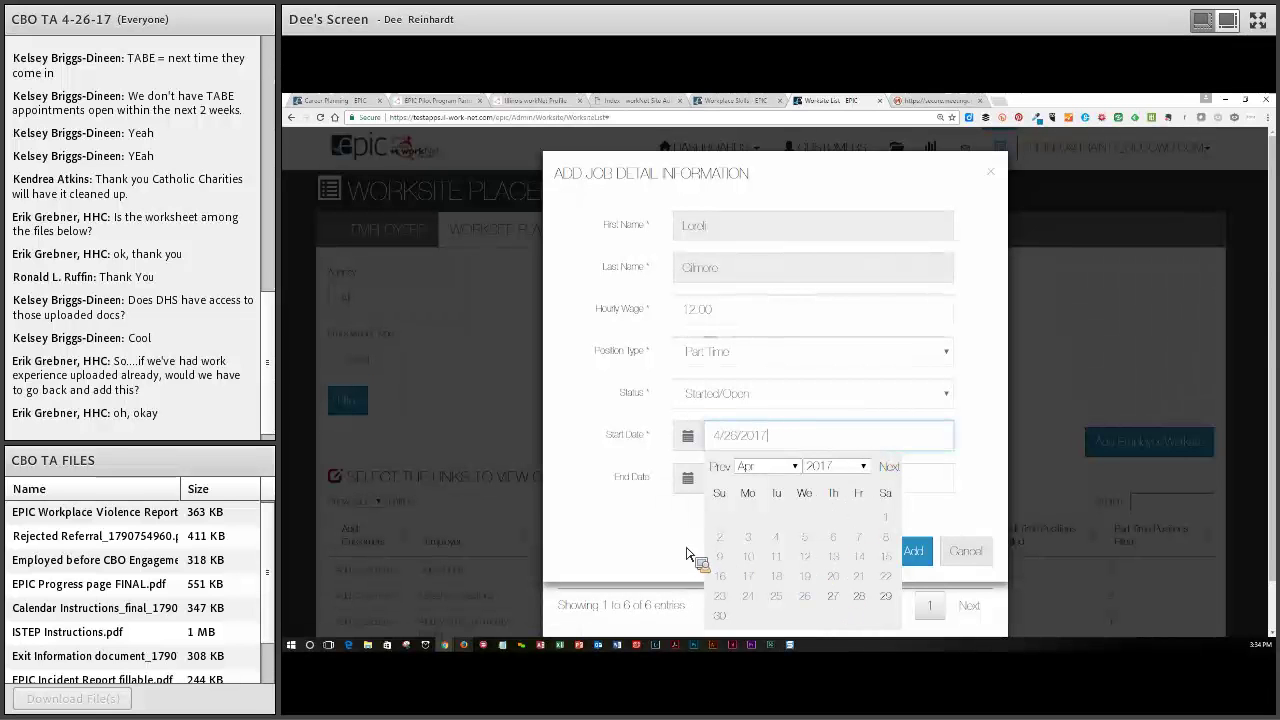
left_click(952, 480)
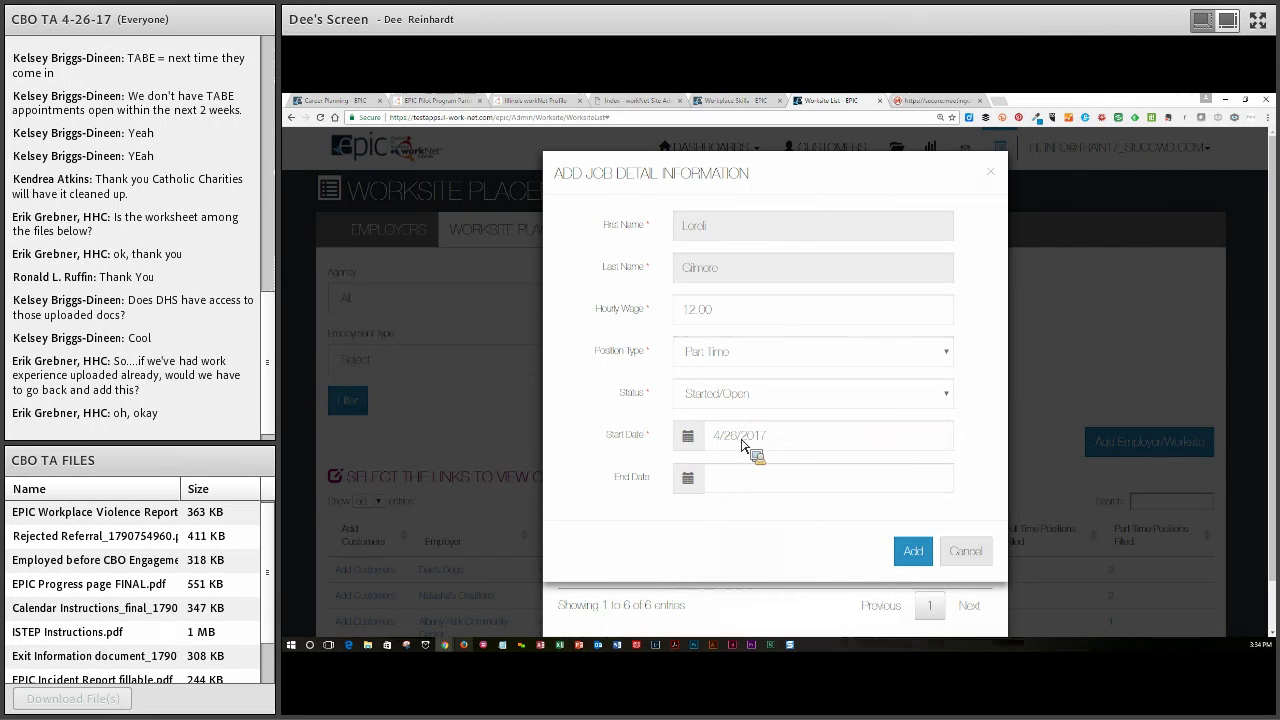
left_click(913, 552)
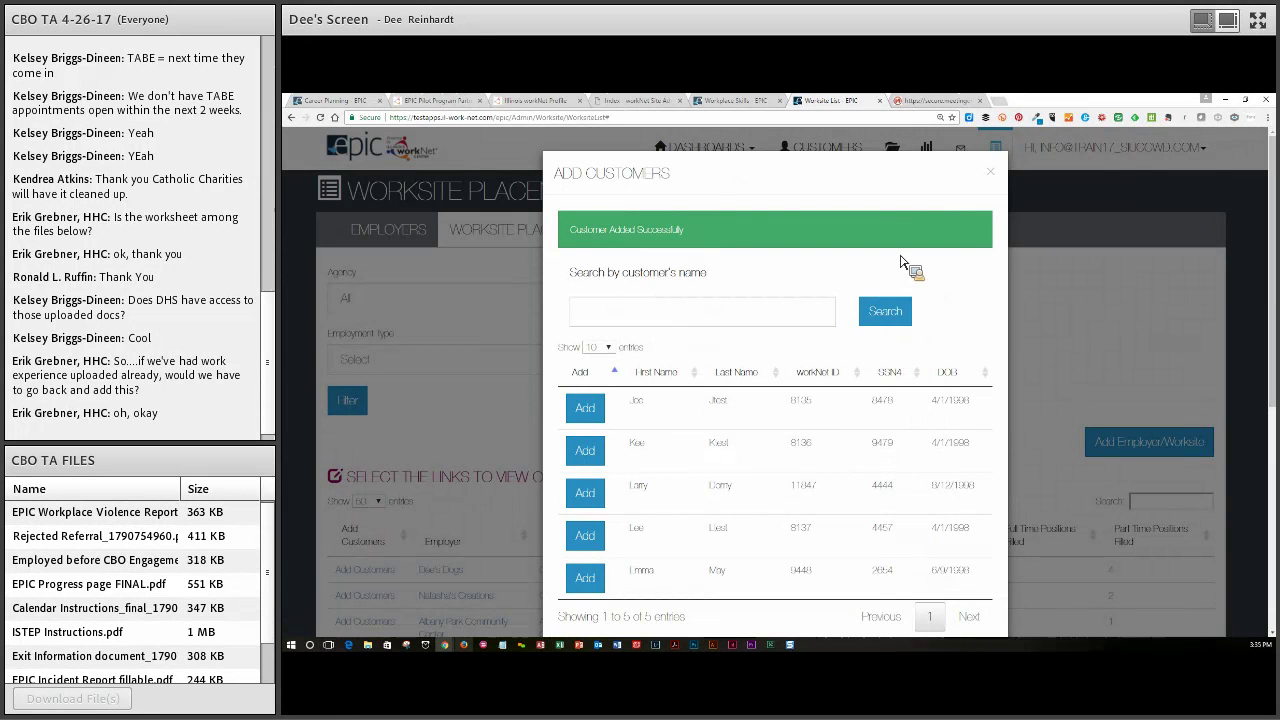
left_click(990, 172)
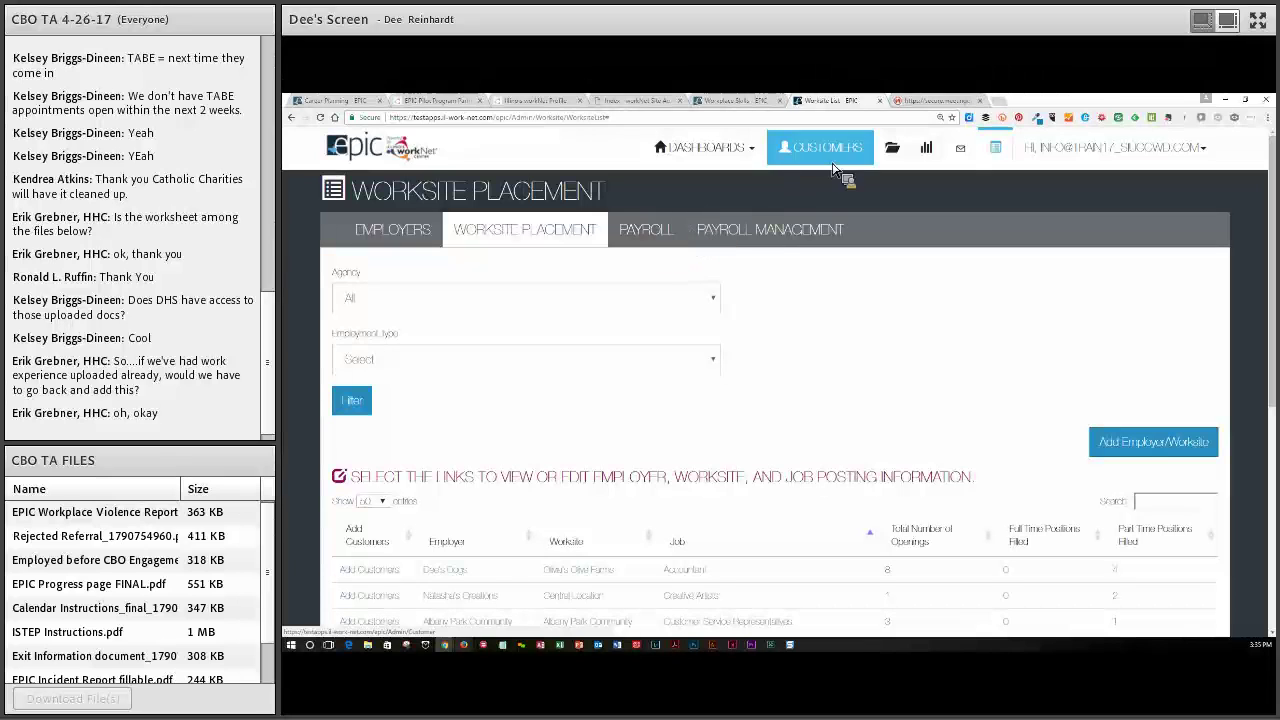
Step: Return to the customer's Workplace Skills page and review its employment history and WBL/Job Placements sections
left_click(735, 100)
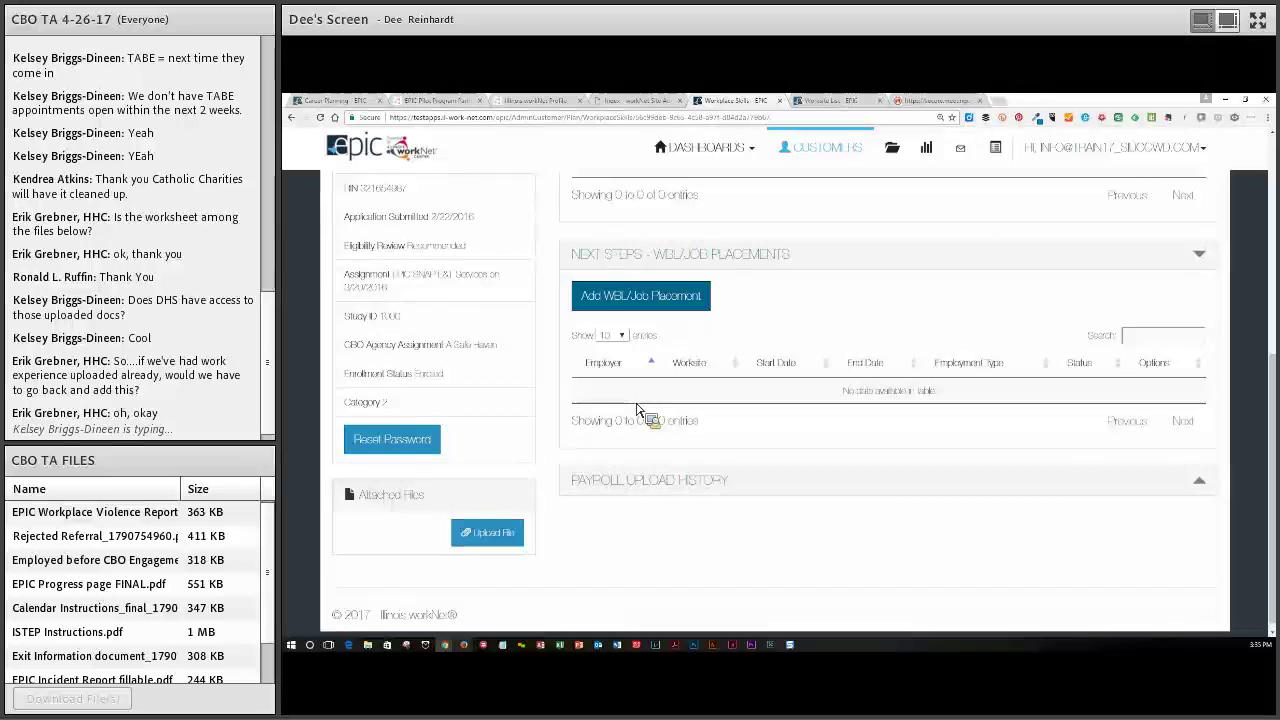
scroll(636, 410, "up", 5)
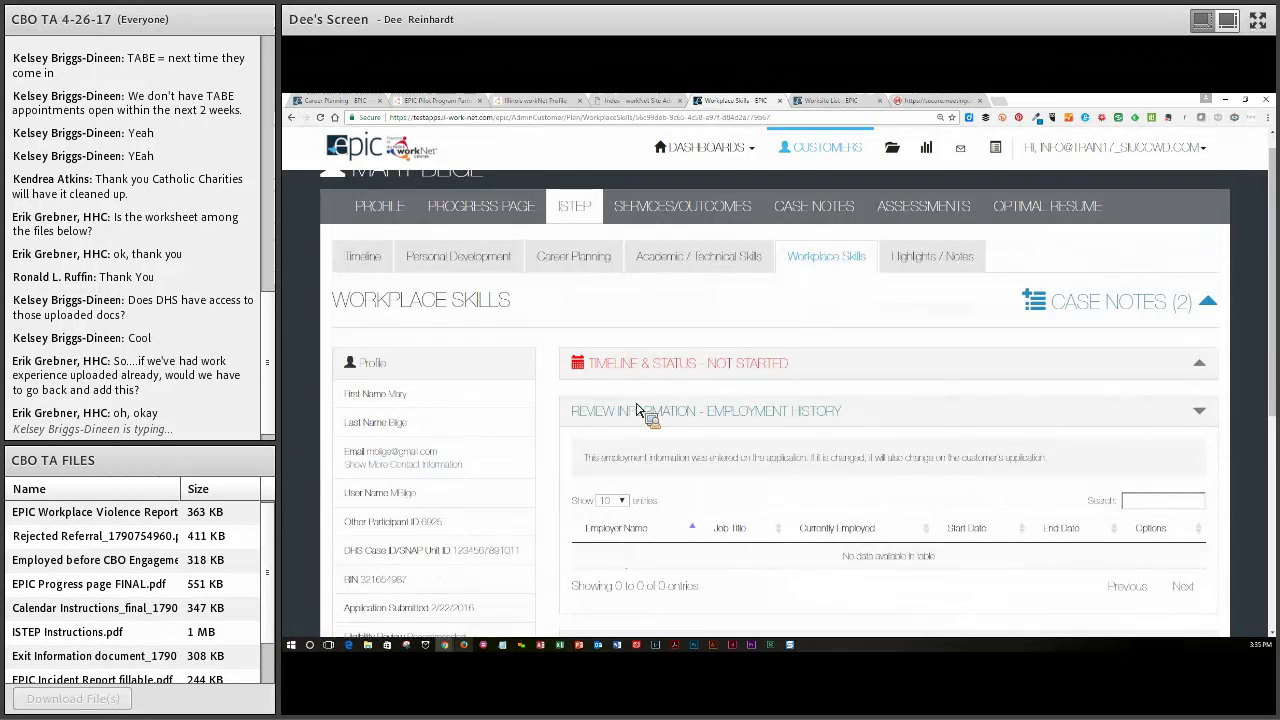
scroll(636, 410, "up", 1)
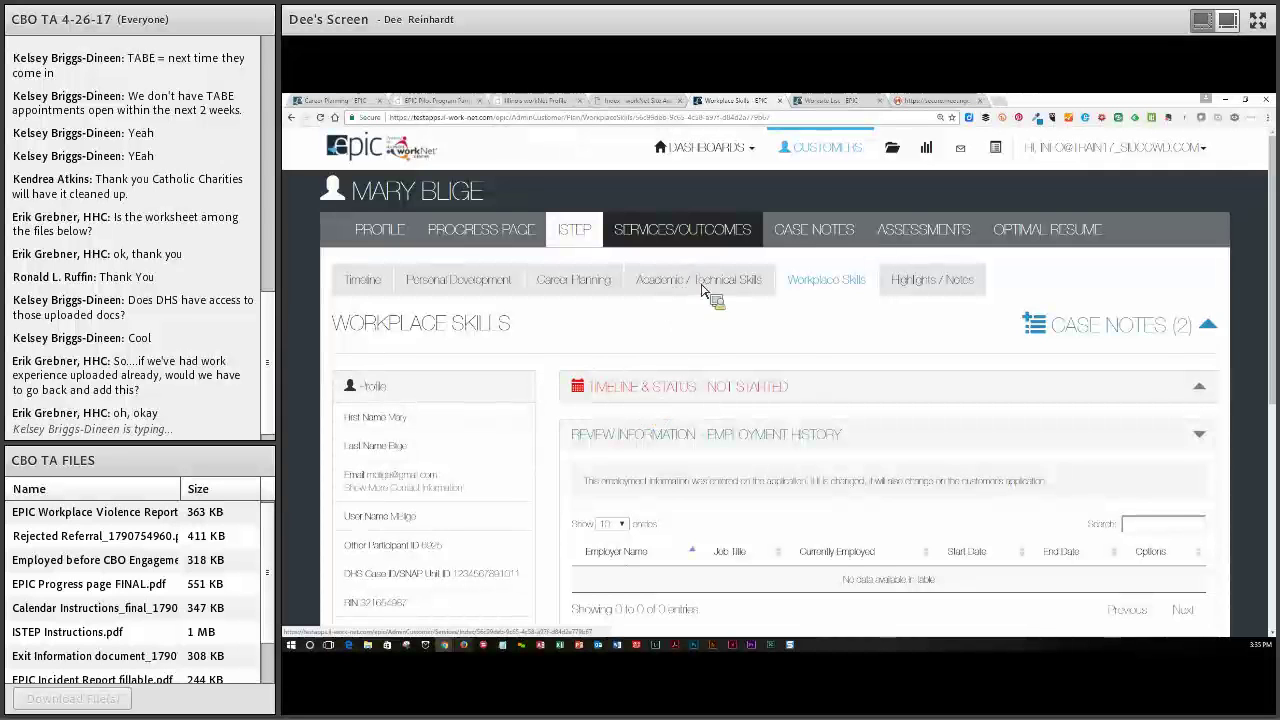
scroll(770, 397, "down", 2)
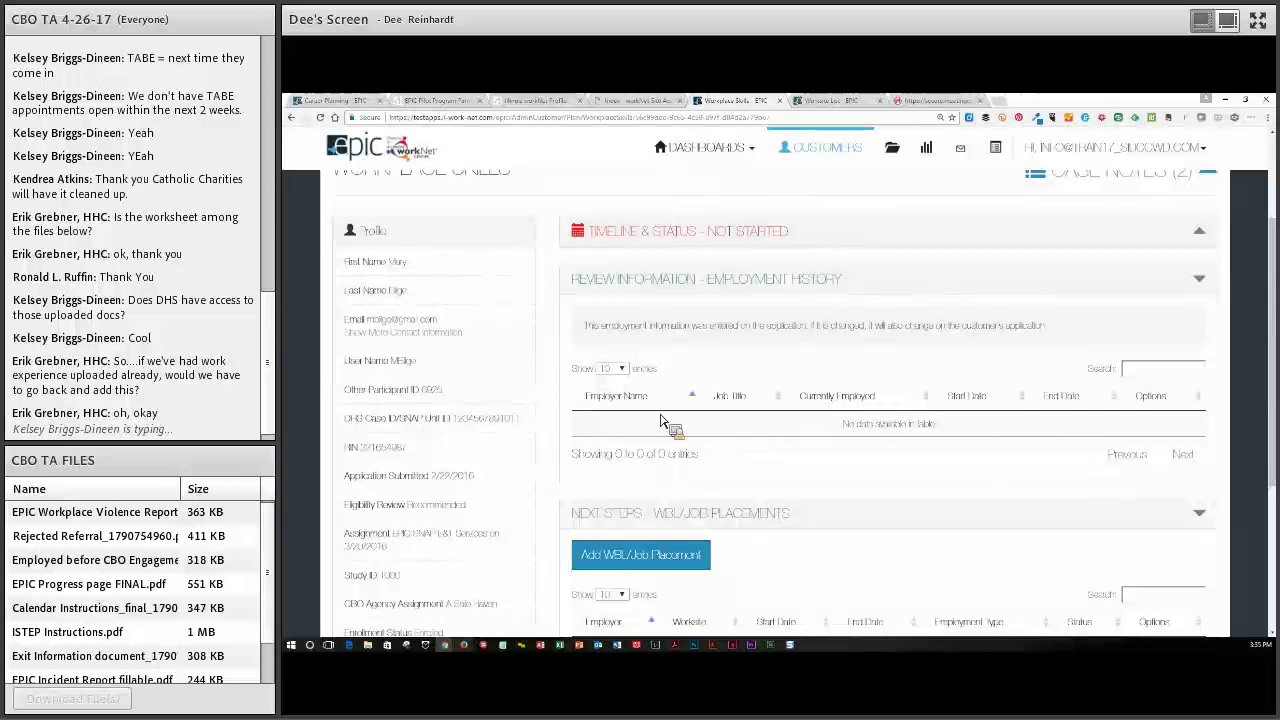
scroll(826, 466, "down", 3)
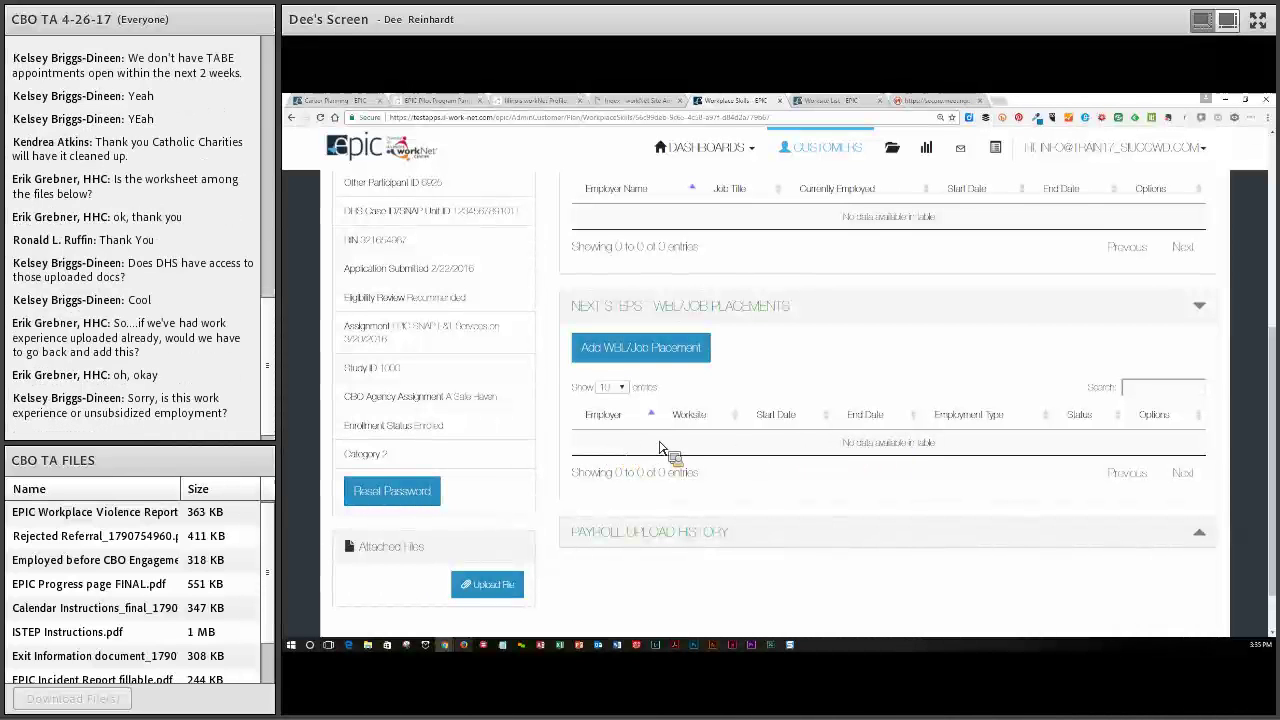
scroll(920, 531, "down", 1)
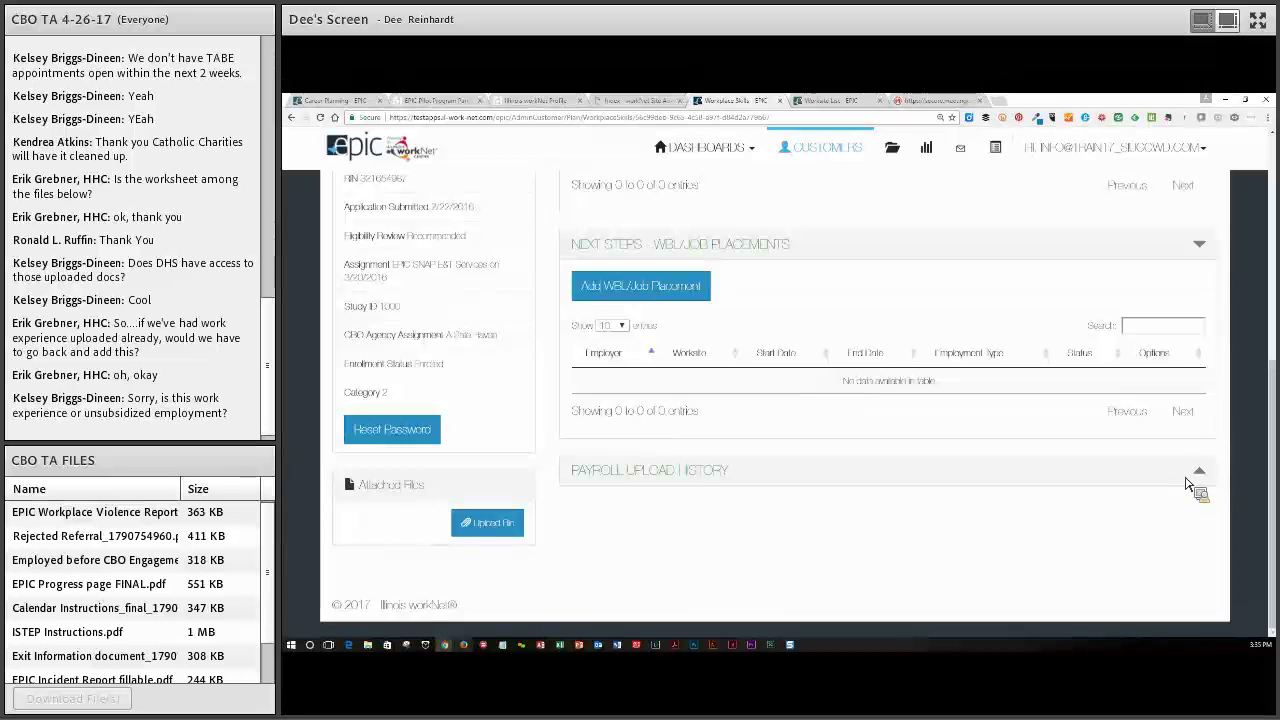
Step: Expand the Payroll Upload History section and review its Add Payroll option and payroll table
left_click(1199, 476)
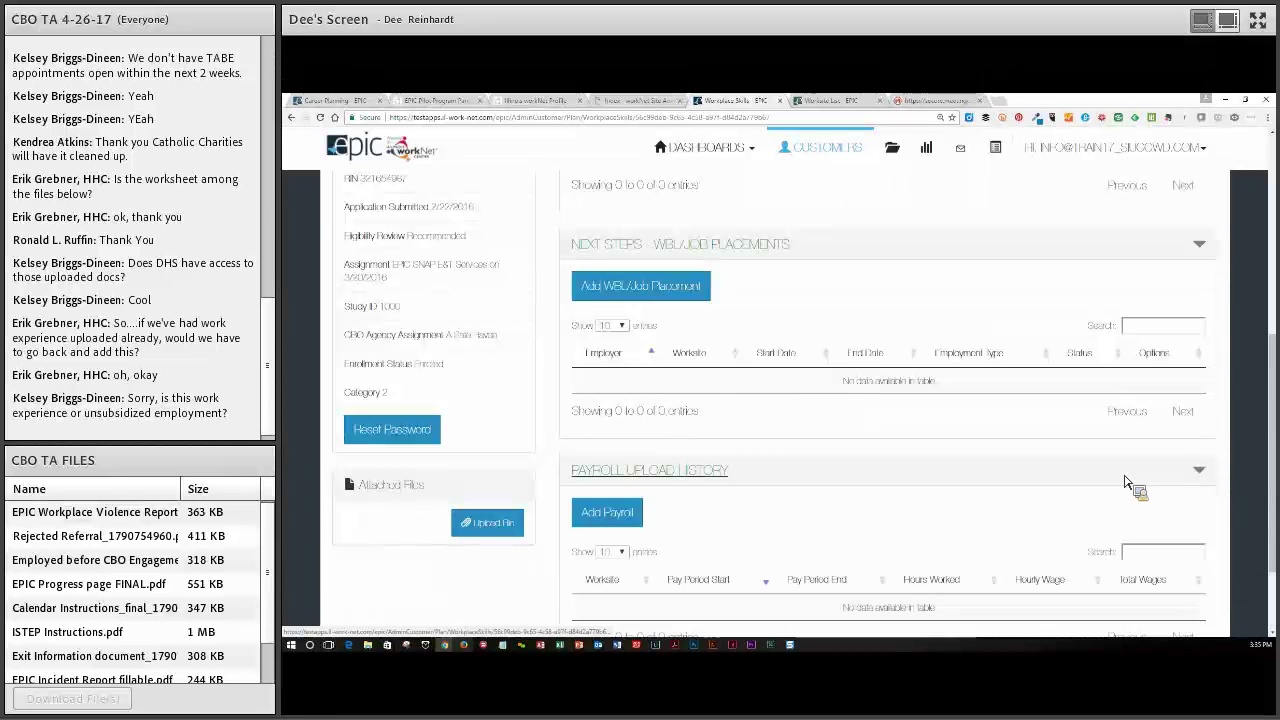
scroll(1000, 485, "down", 2)
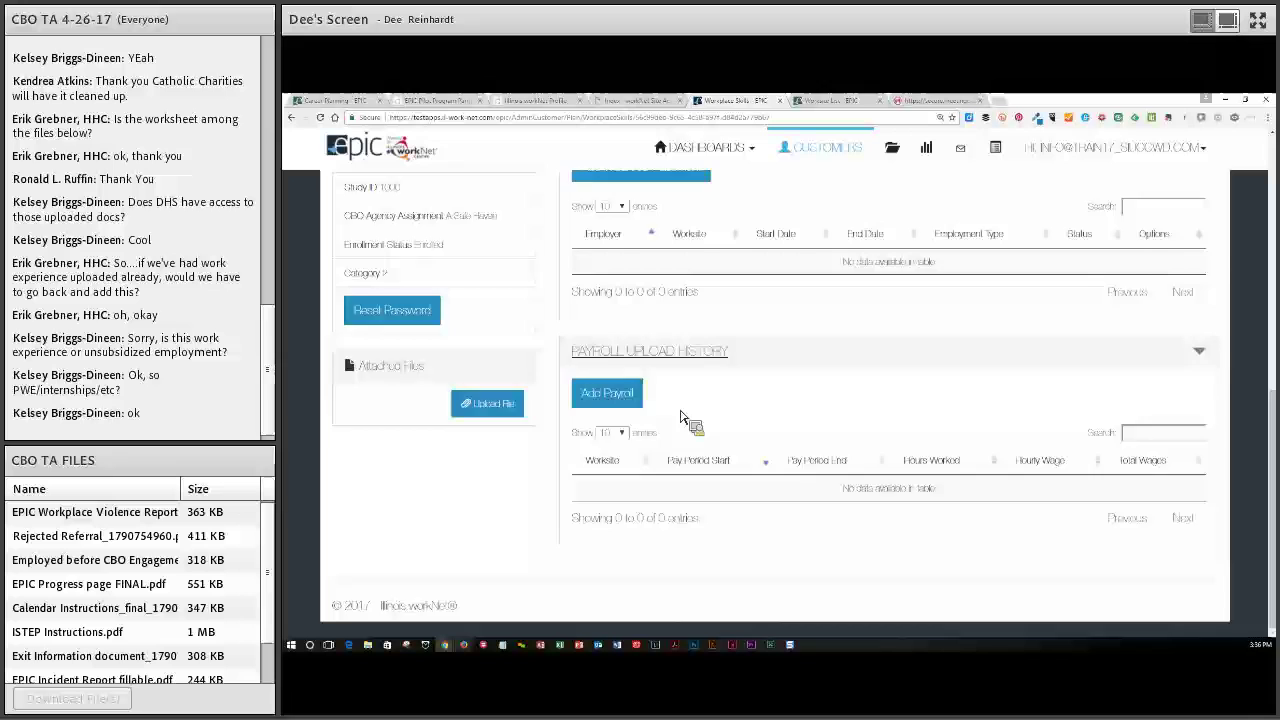
scroll(680, 417, "up", 2)
scroll(680, 417, "up", 5)
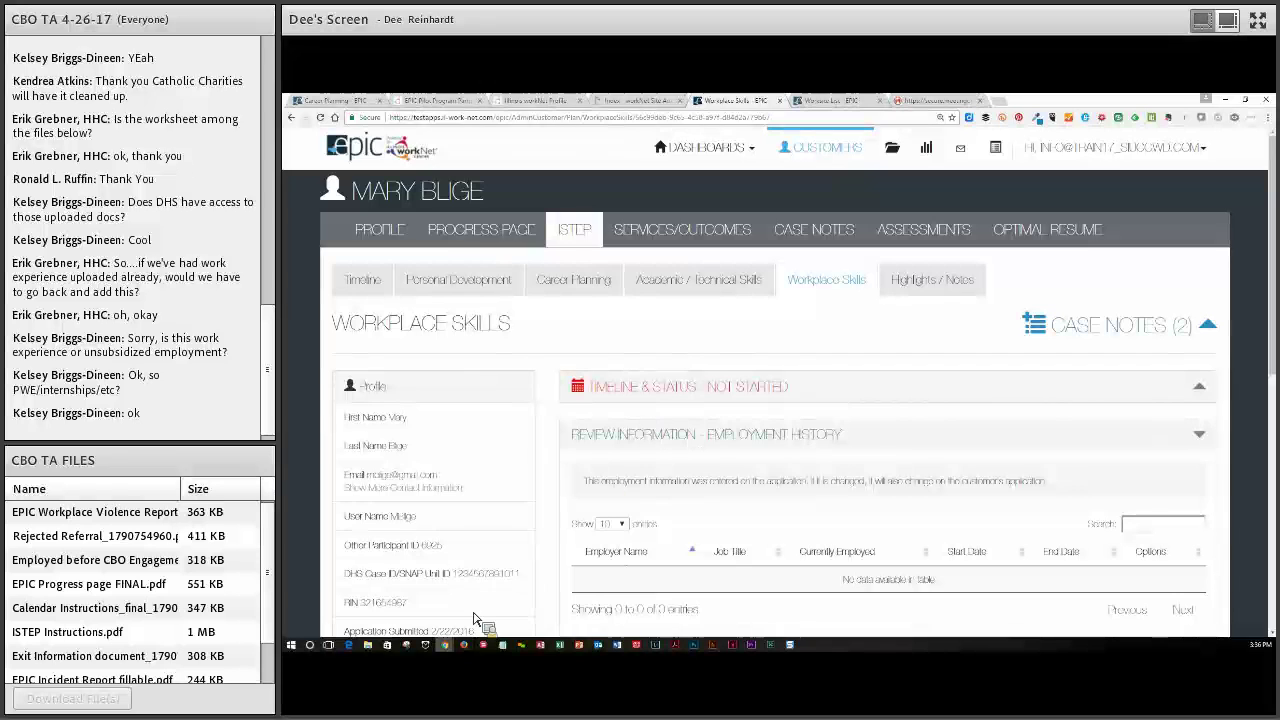
Step: Switch to Firefox, sign in to Illinois workNet with the prefilled customer account, and dismiss the offer to remember the login
left_click(465, 647)
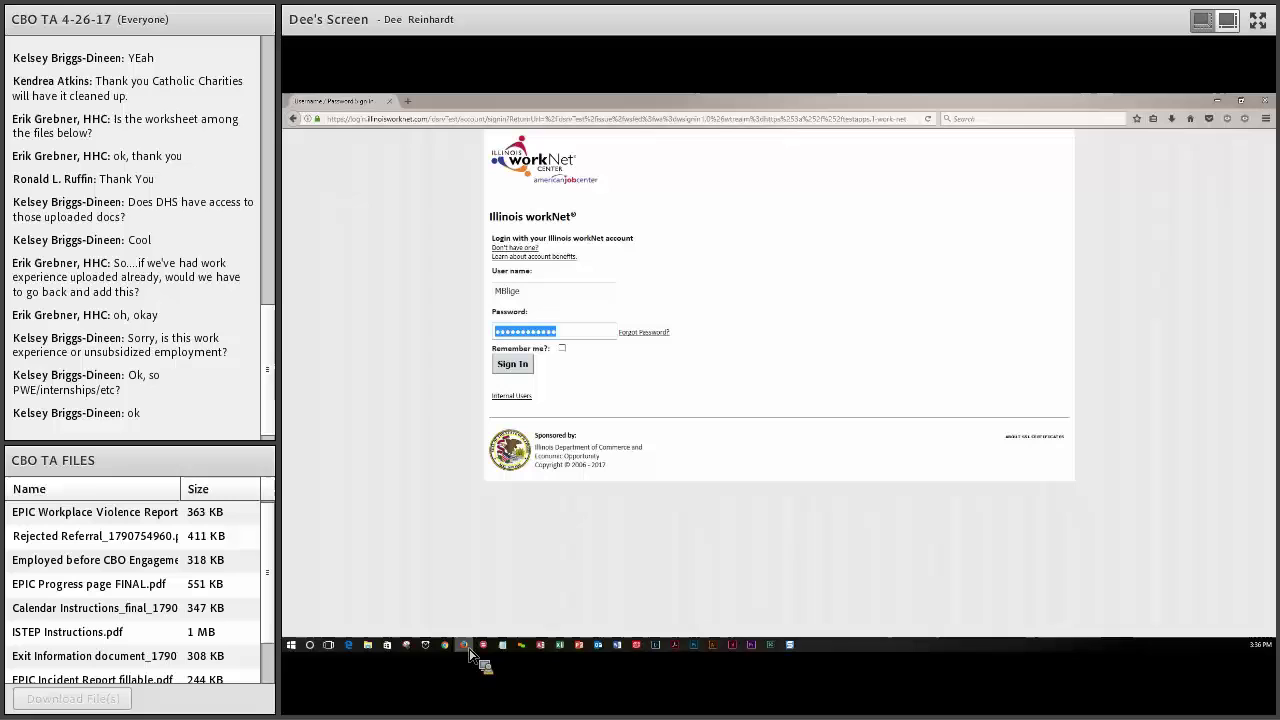
left_click(524, 366)
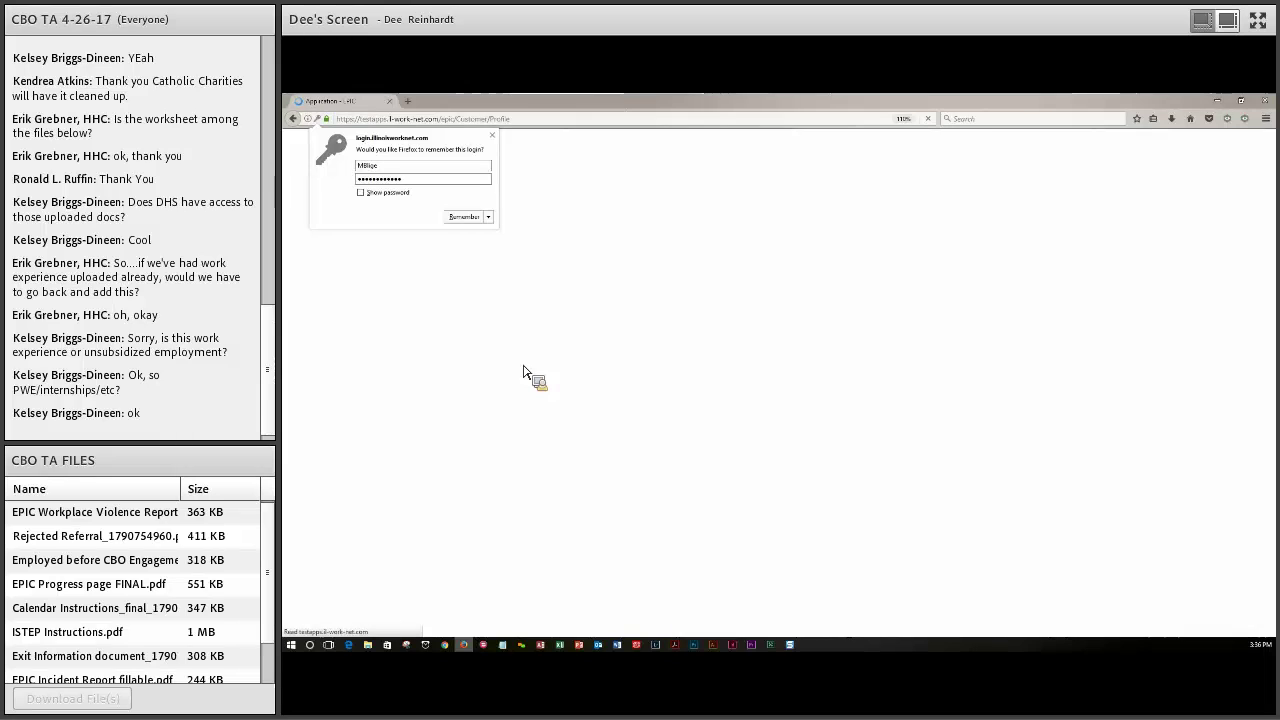
left_click(978, 183)
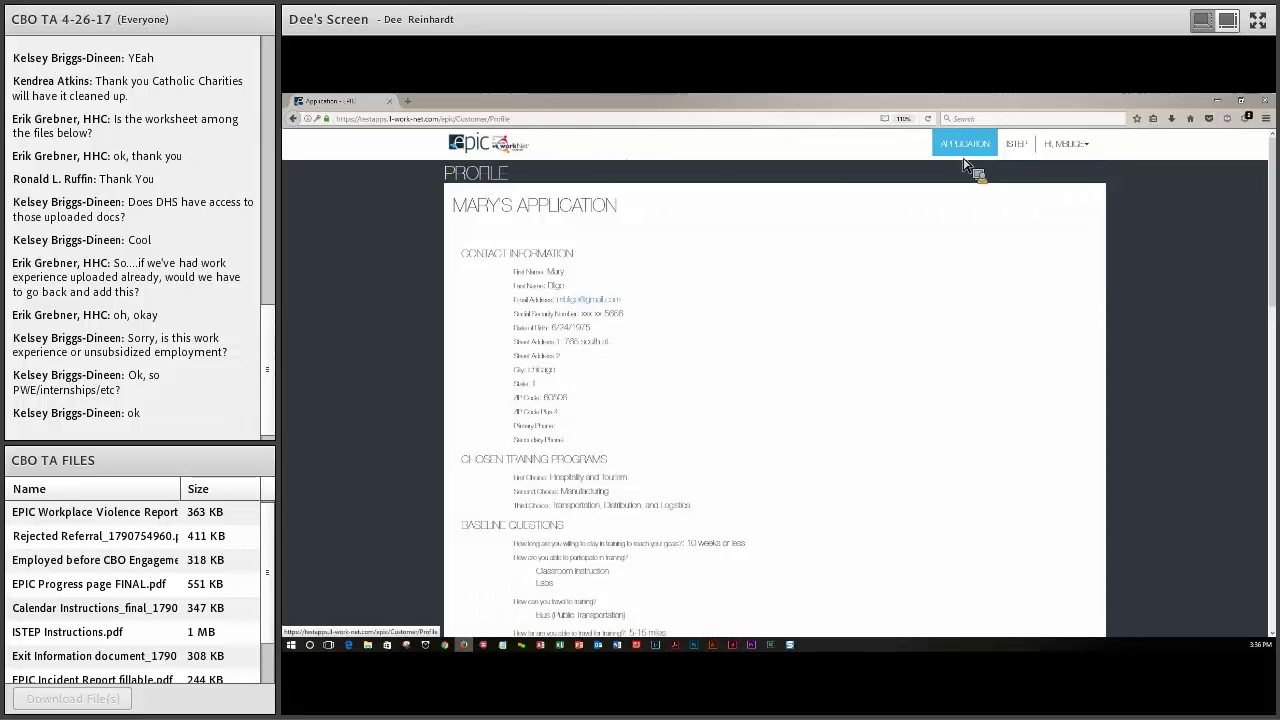
Step: Review the customer's own application page, from contact information through employment goals and education level
scroll(636, 435, "down", 10)
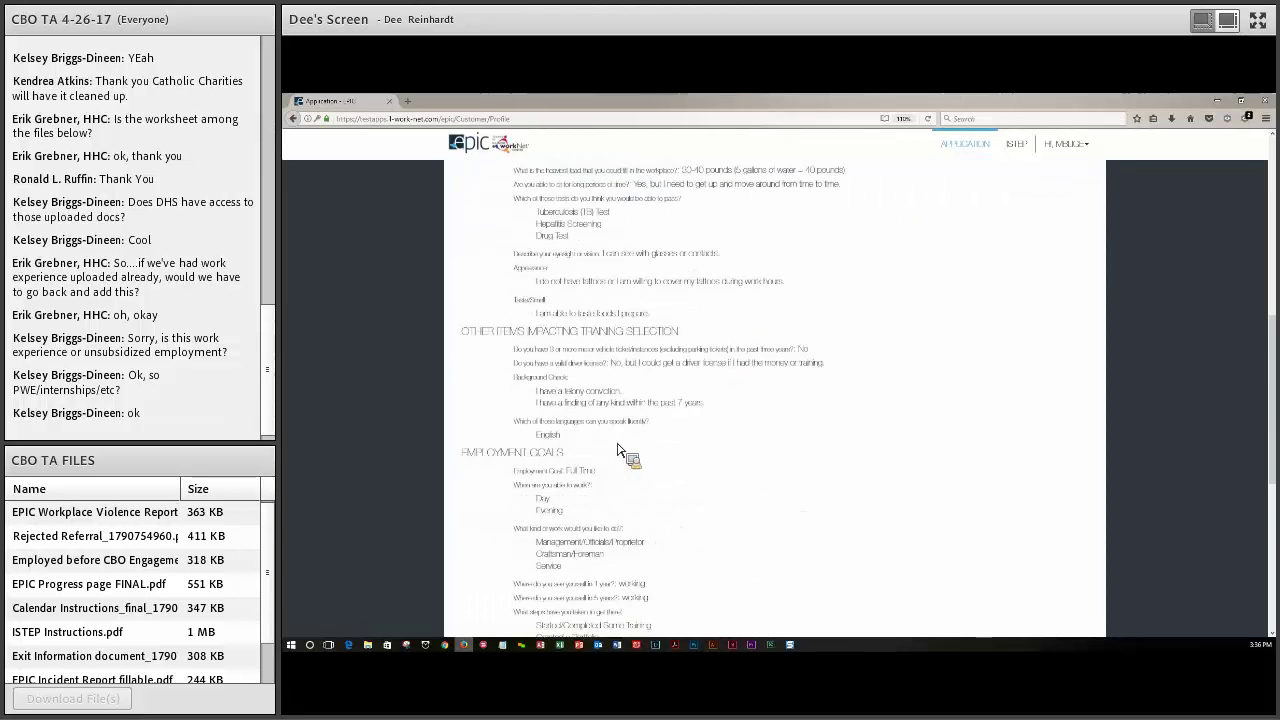
scroll(619, 450, "down", 3)
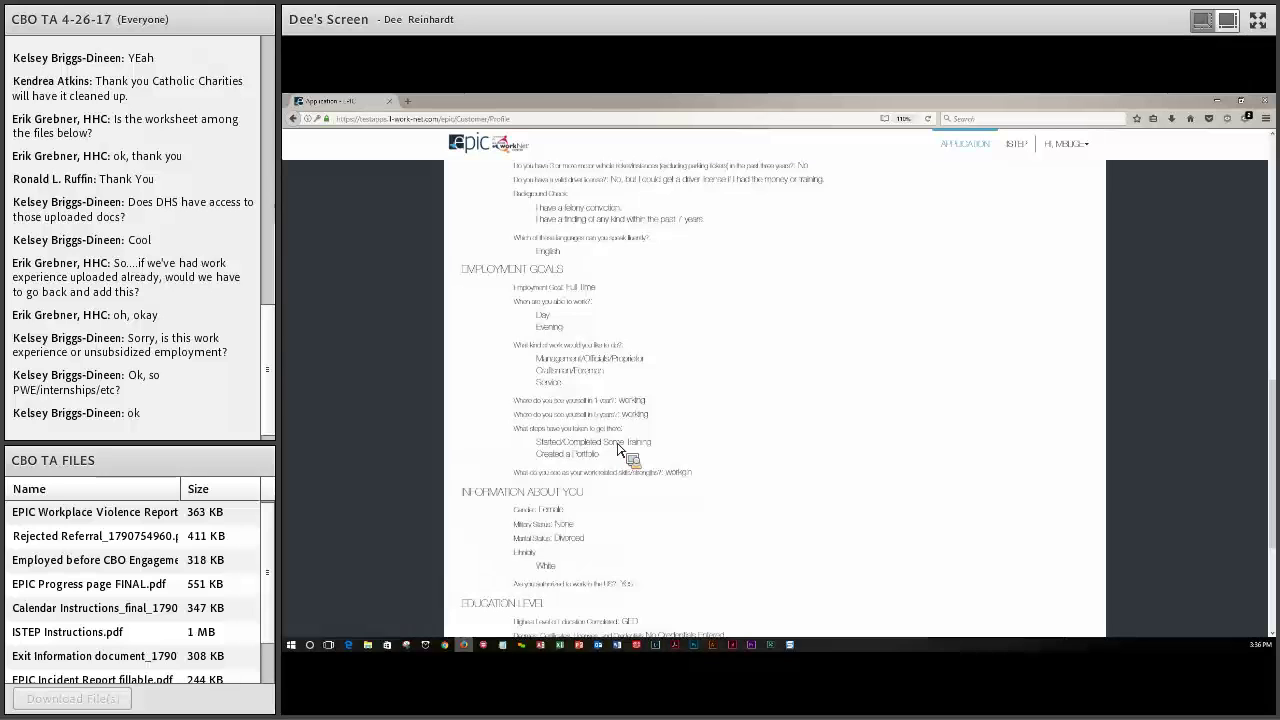
scroll(619, 450, "up", 13)
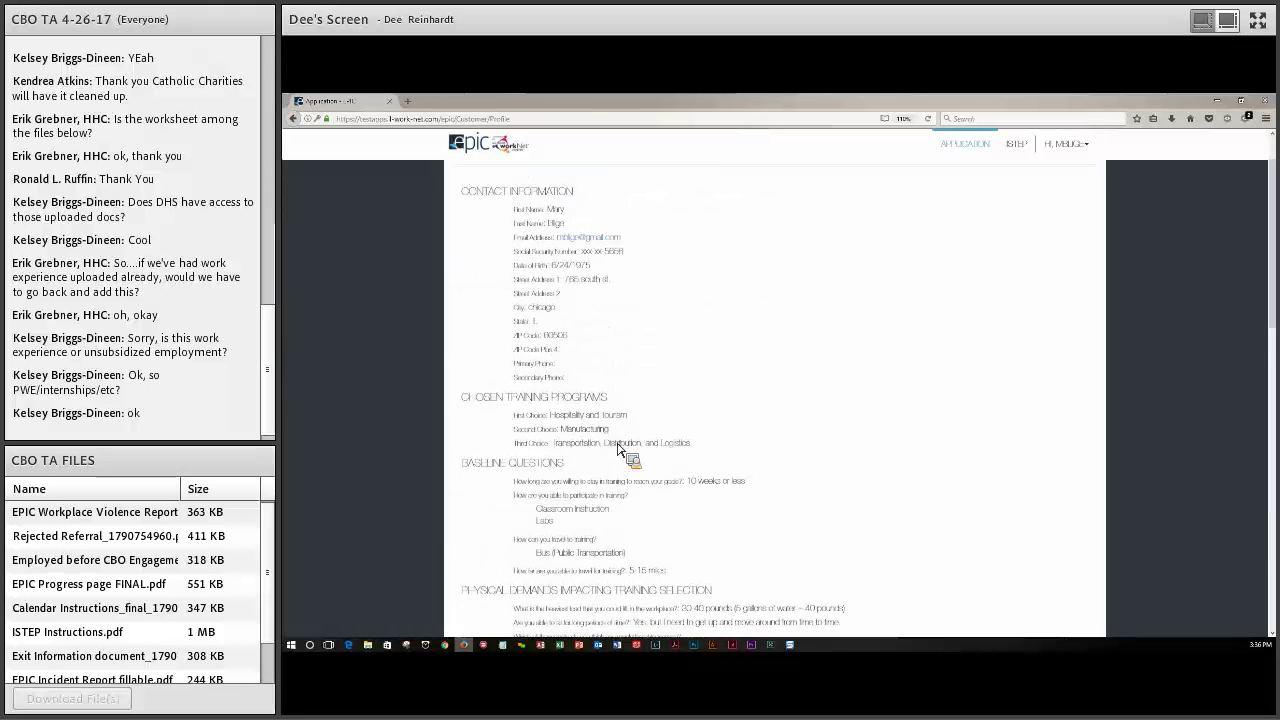
Step: Open the customer's ISTEP view and review the goals, credentials earned, timeline checklist and plan update history
left_click(1026, 148)
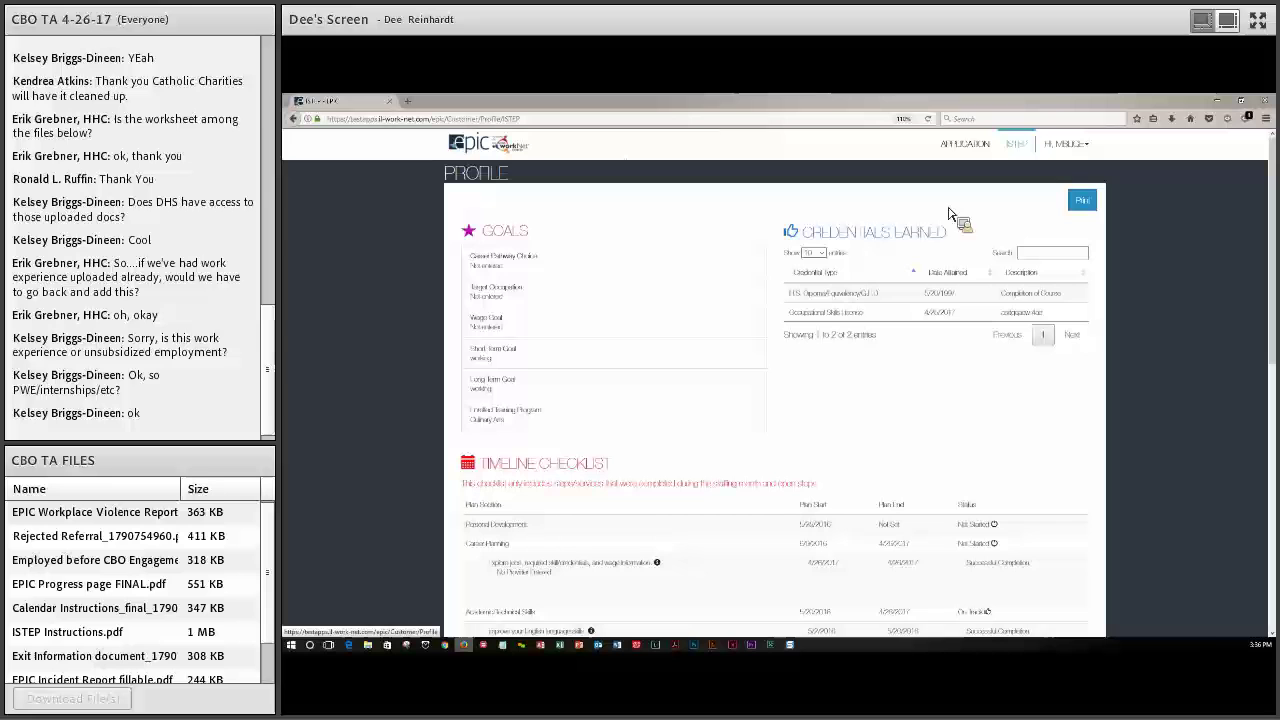
scroll(840, 380, "down", 5)
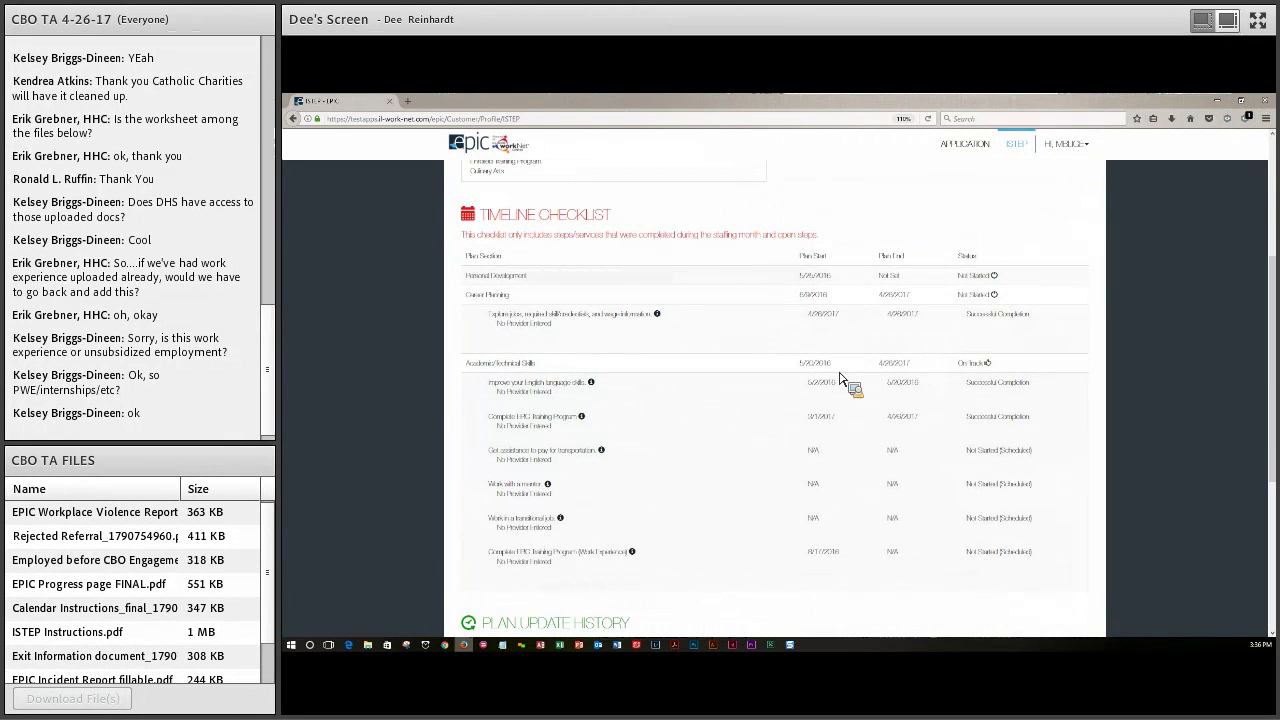
scroll(835, 382, "down", 1)
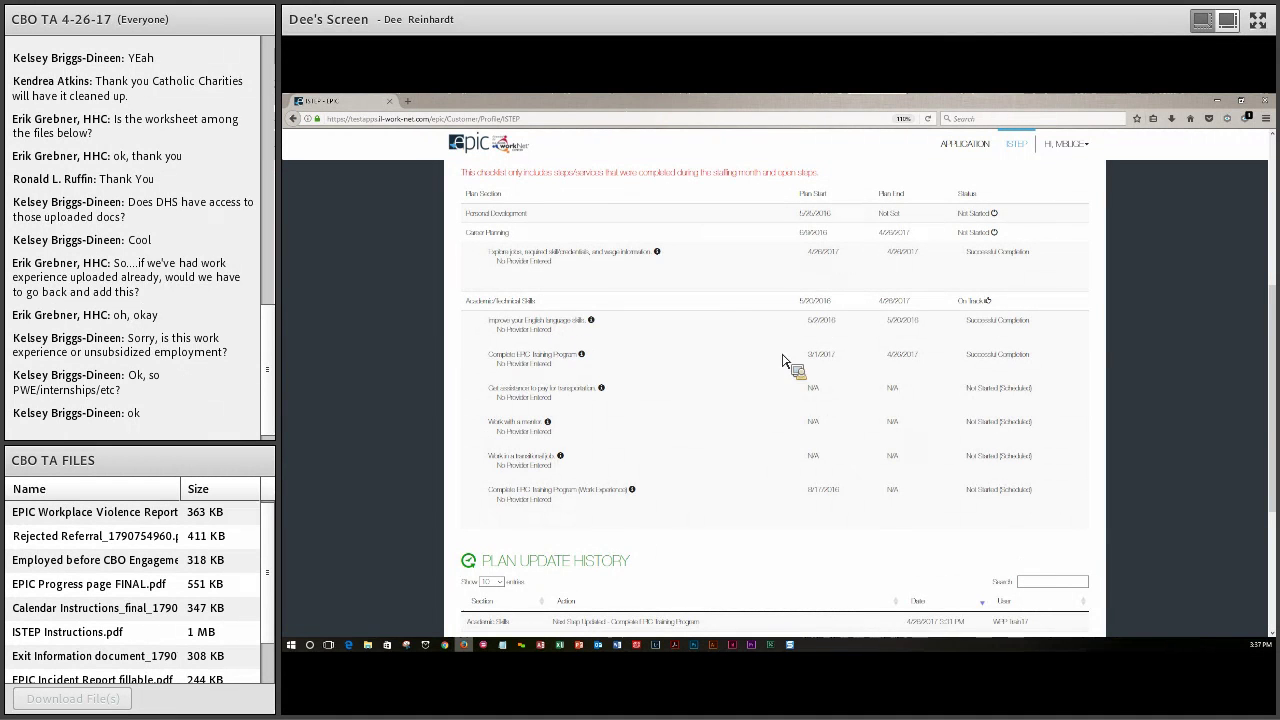
scroll(833, 410, "down", 3)
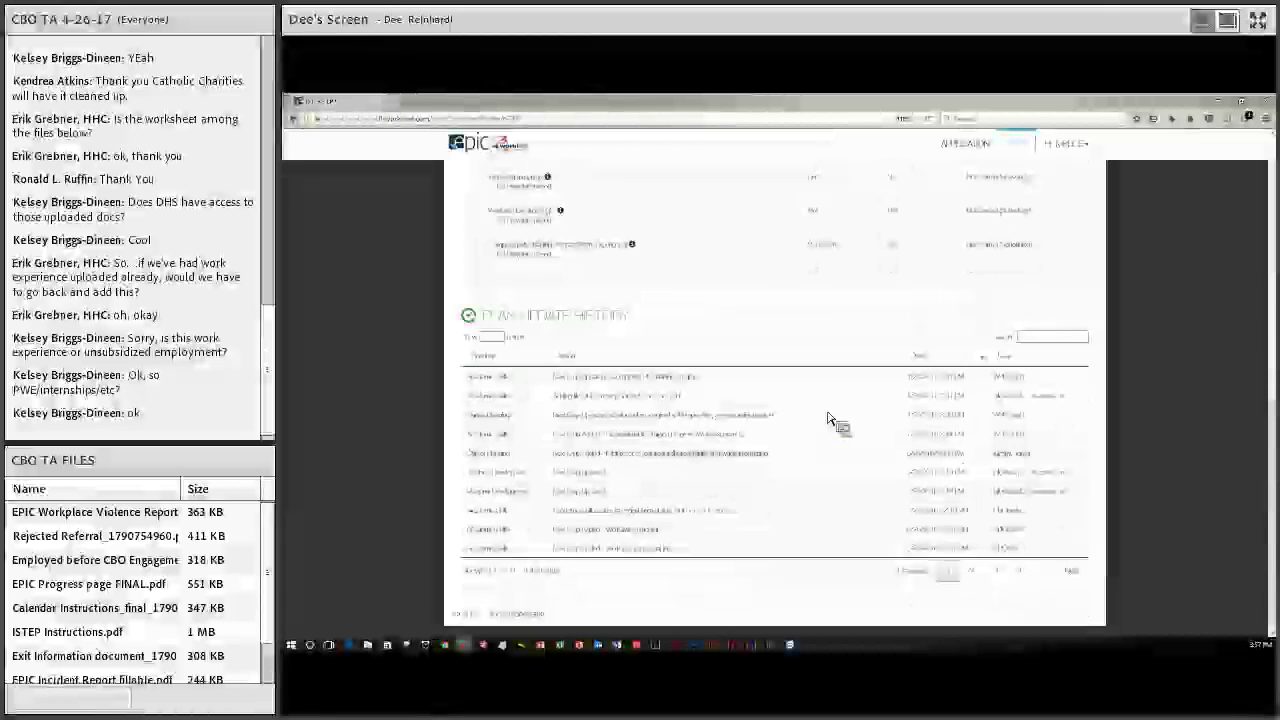
scroll(828, 418, "up", 3)
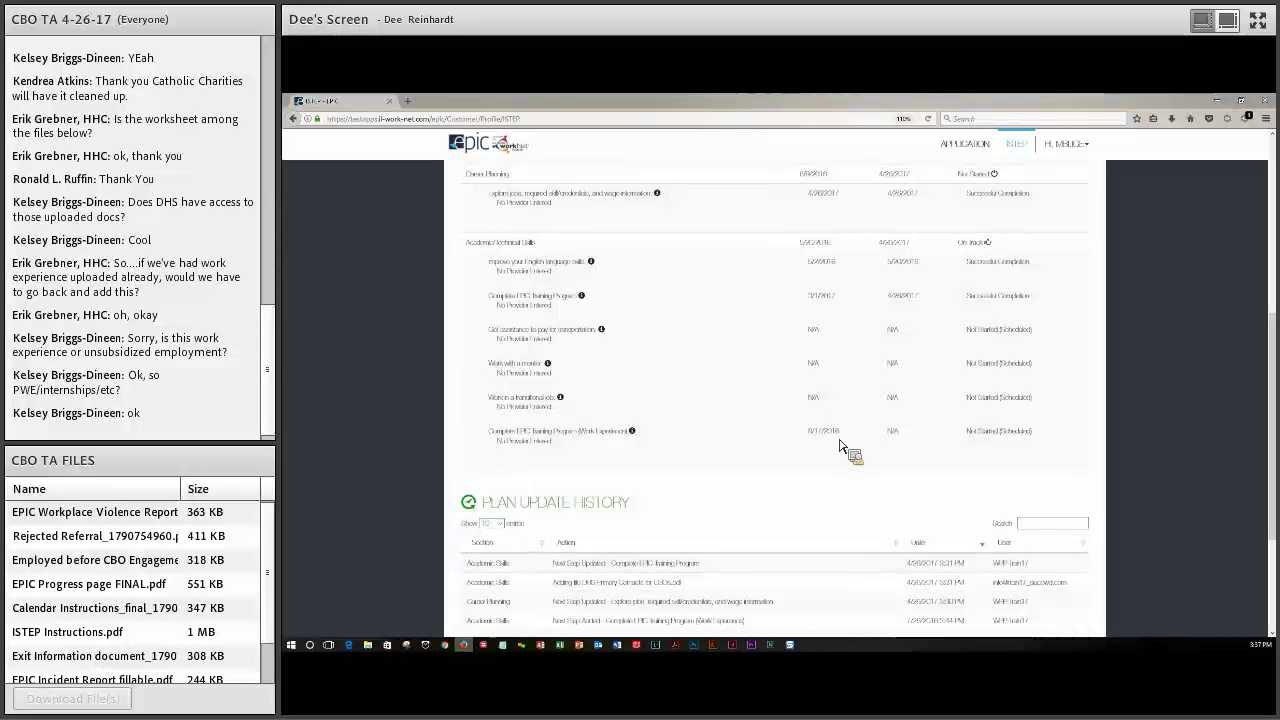
scroll(950, 423, "up", 3)
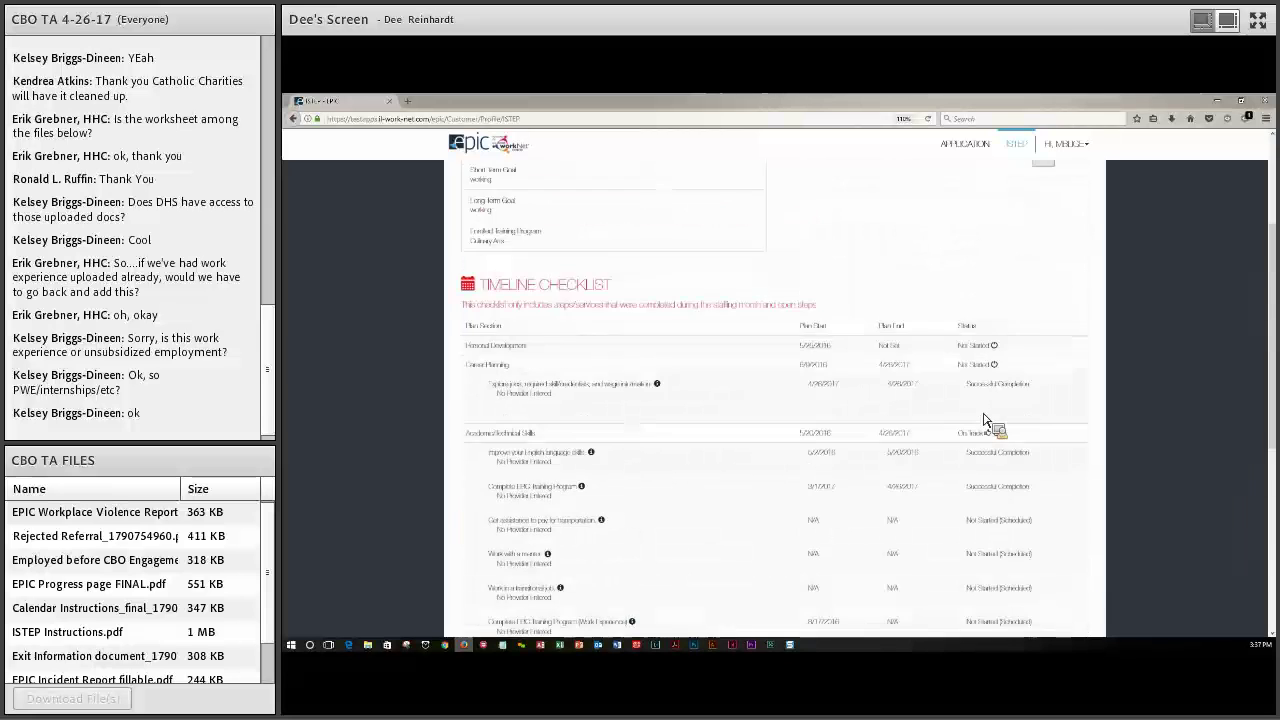
scroll(985, 421, "up", 3)
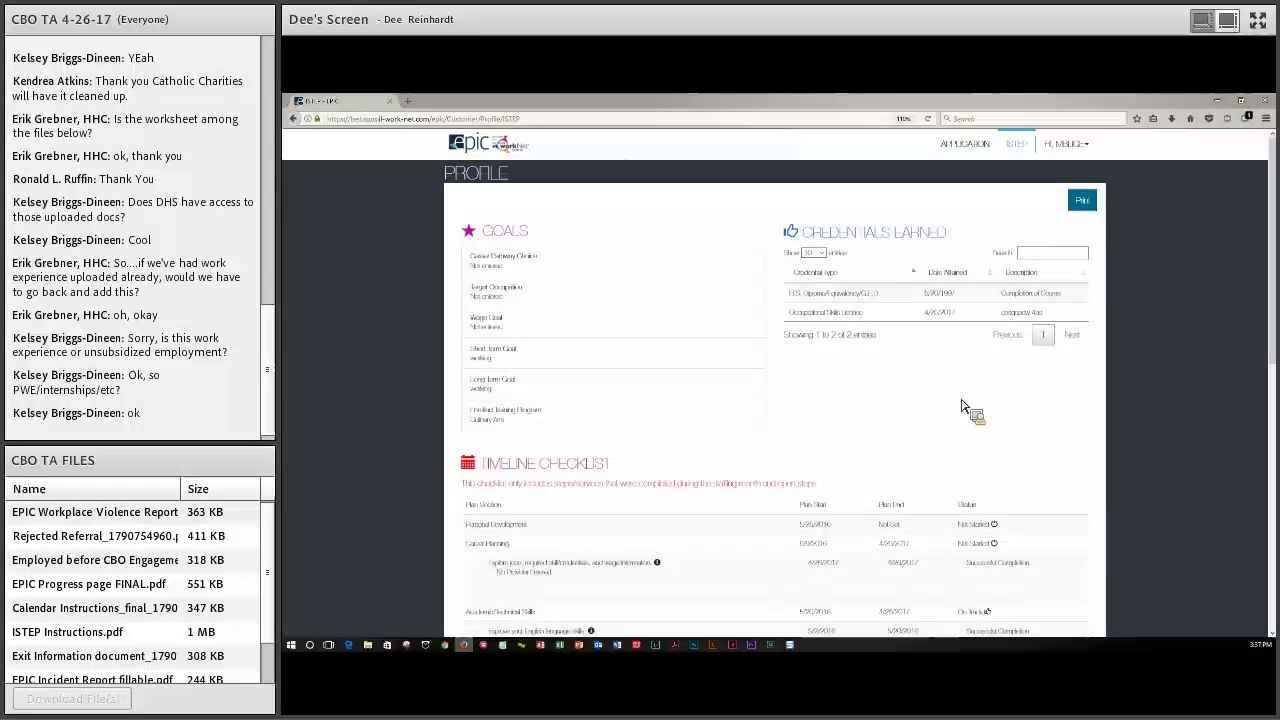
Step: Print the customer's ISTEP page to a PDF file, choosing Adobe PDF as the printer
left_click(1084, 204)
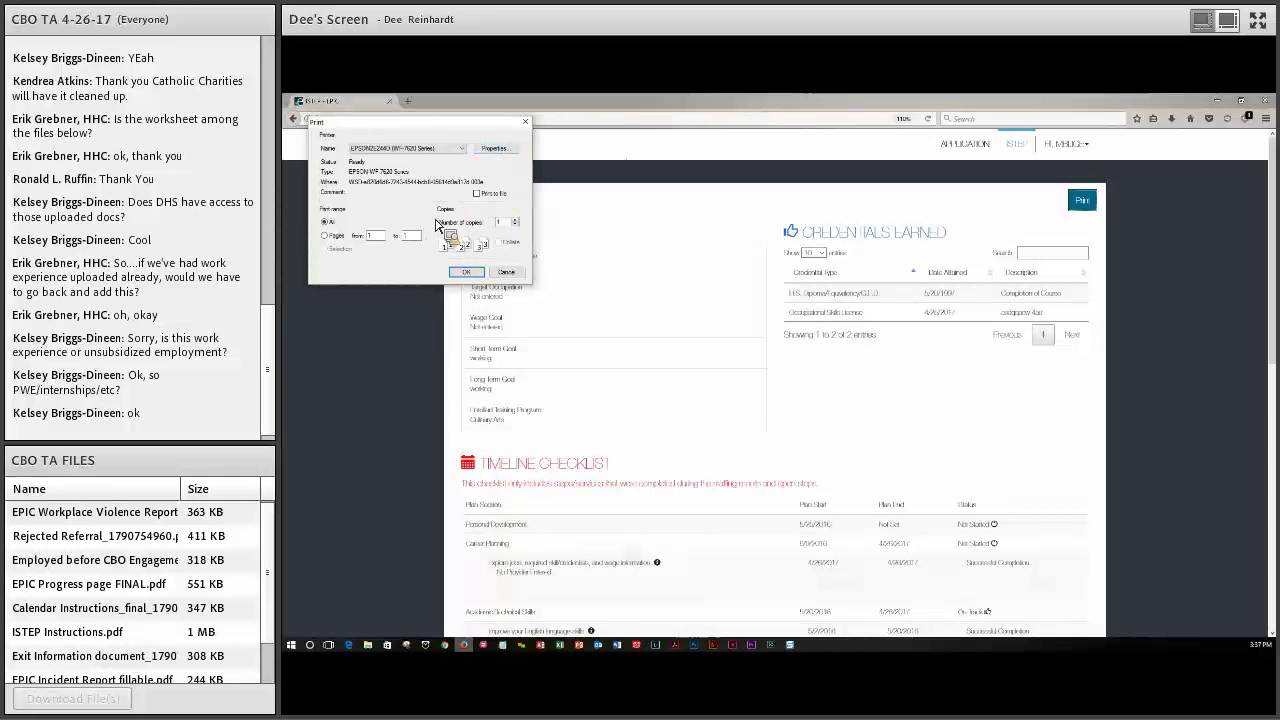
left_click(465, 151)
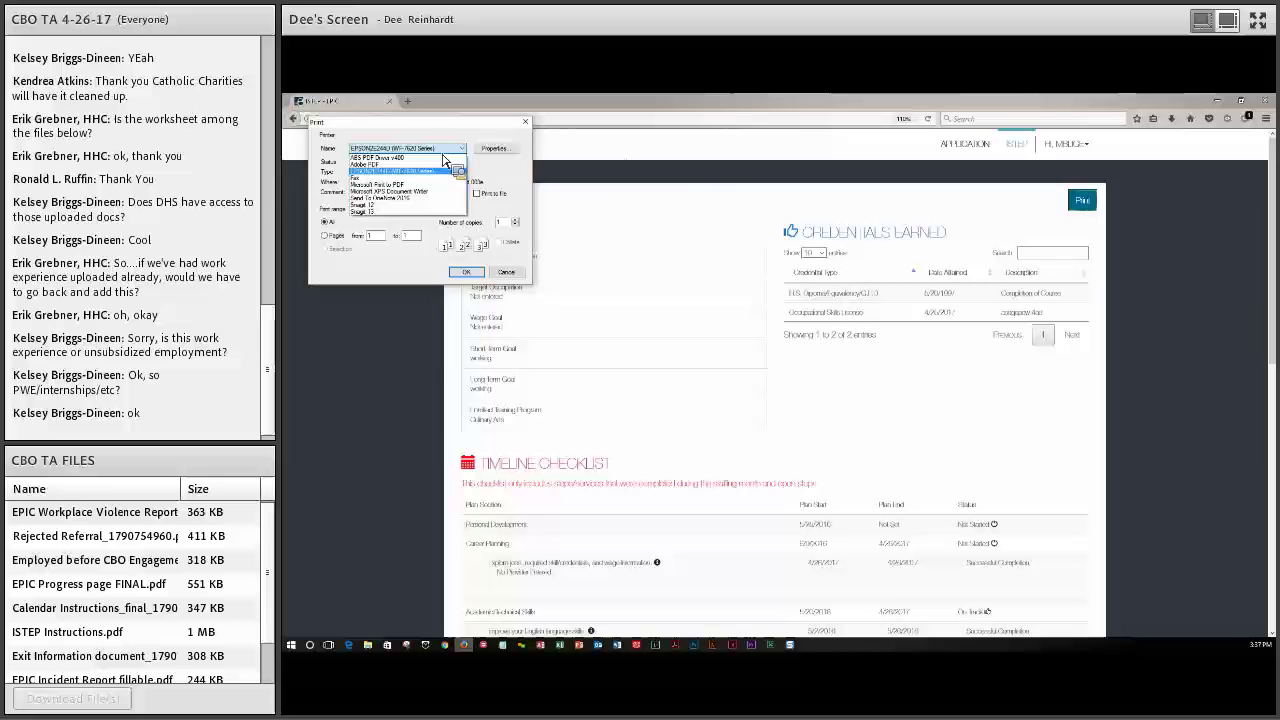
left_click(385, 164)
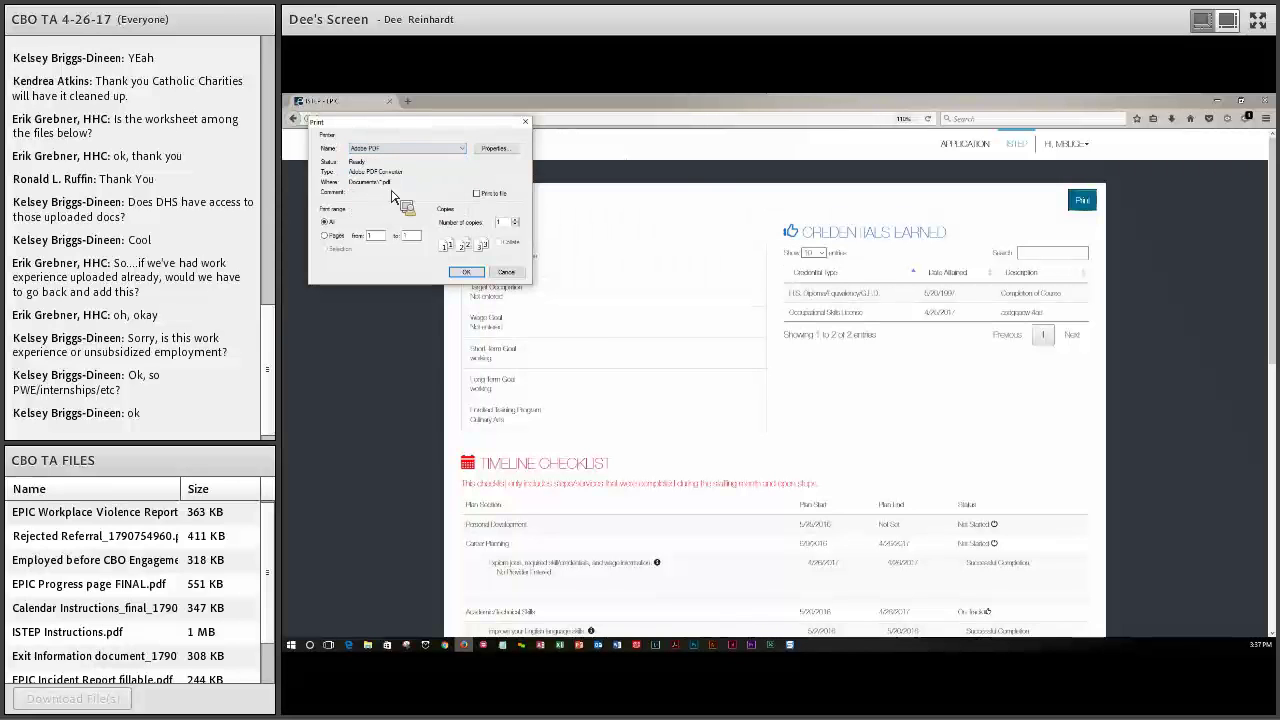
left_click(466, 273)
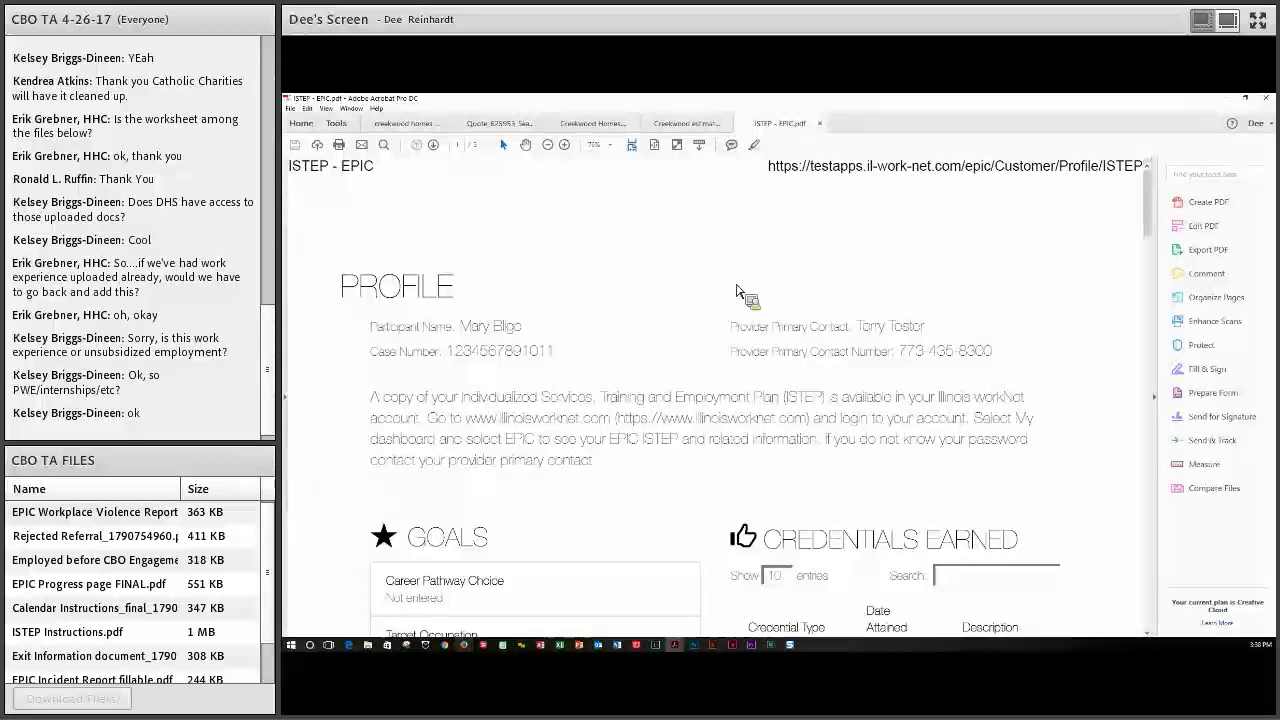
Step: Review the printed ISTEP's profile header, the account access instructions, and the goals and credentials earned sections
scroll(737, 291, "down", 1)
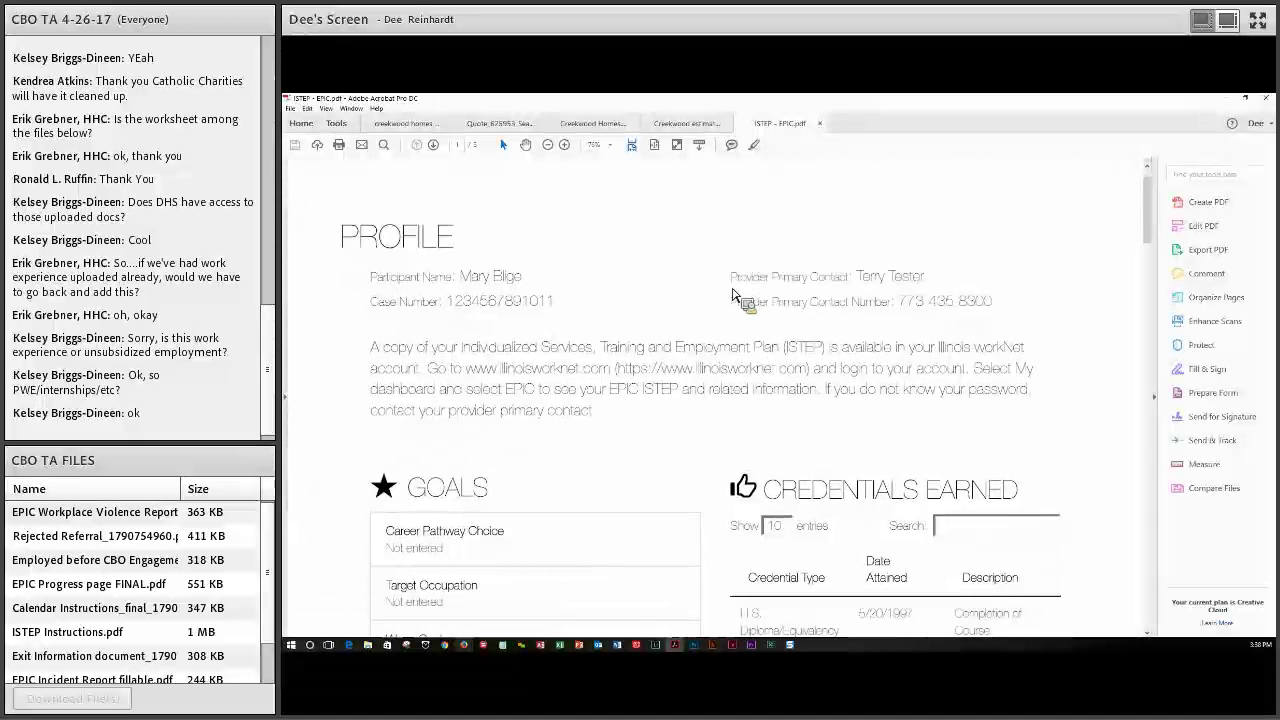
left_click_drag(372, 347, 607, 427)
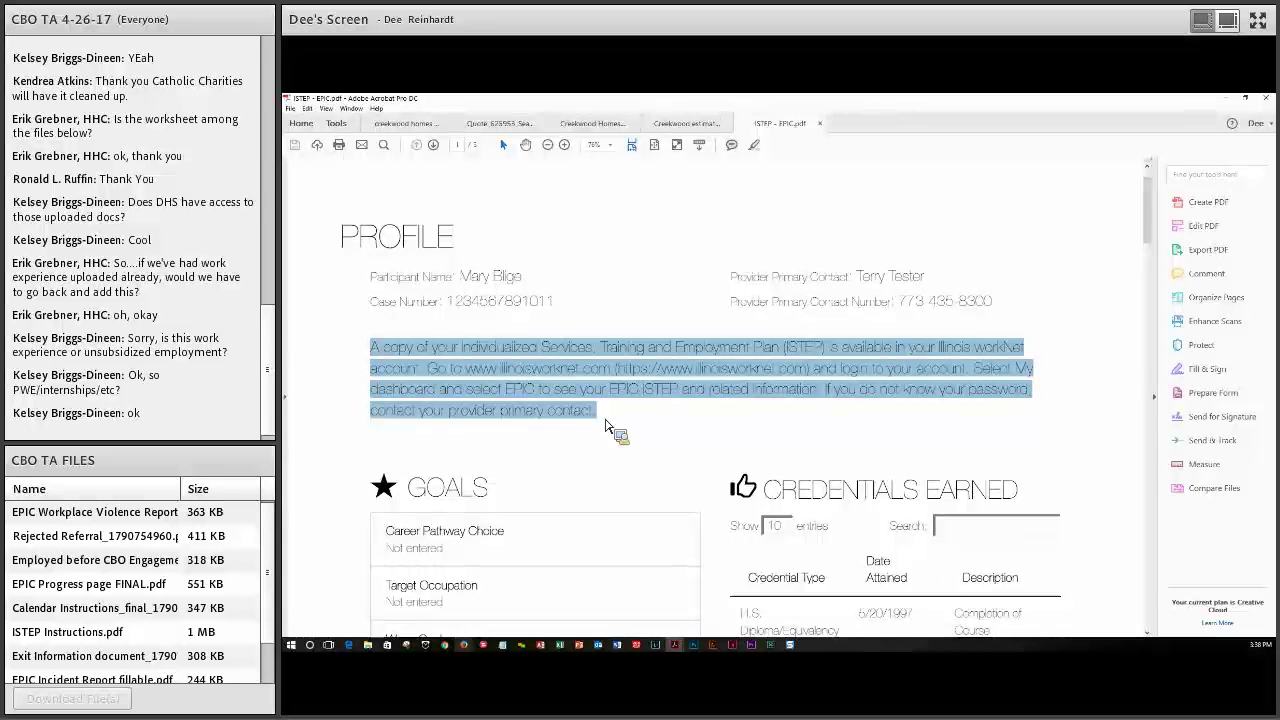
scroll(605, 427, "down", 2)
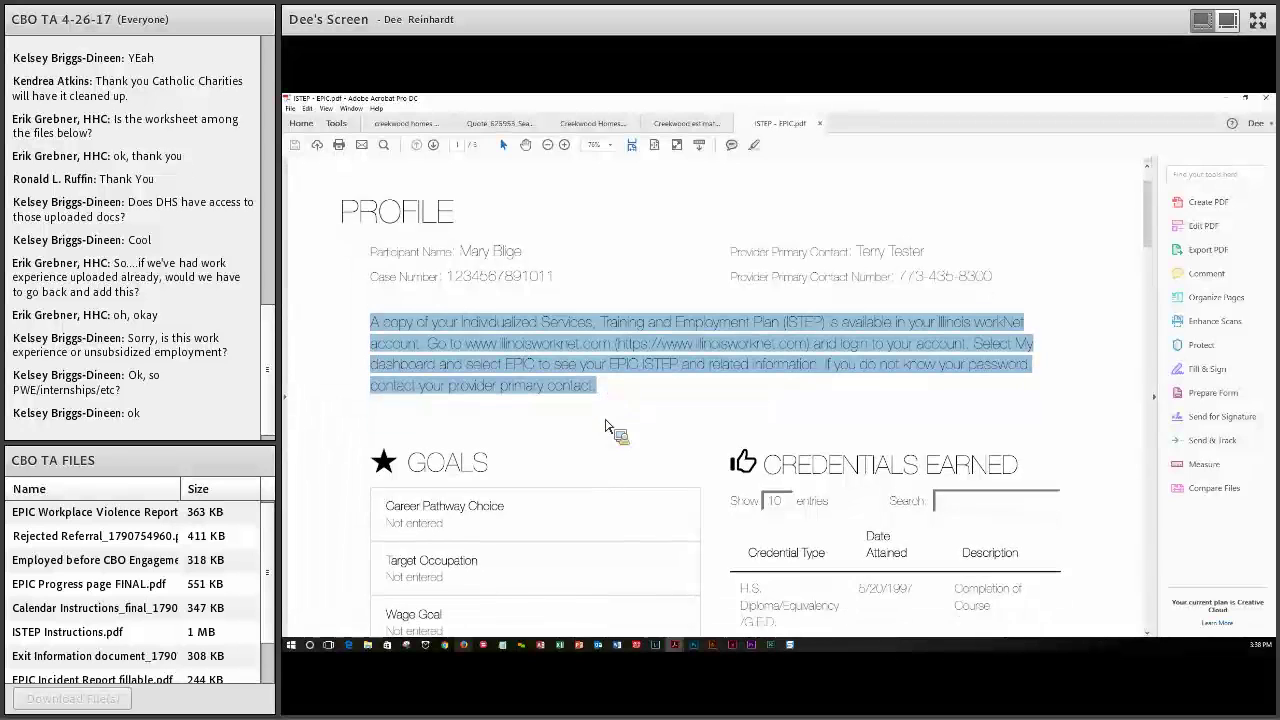
scroll(605, 427, "down", 1)
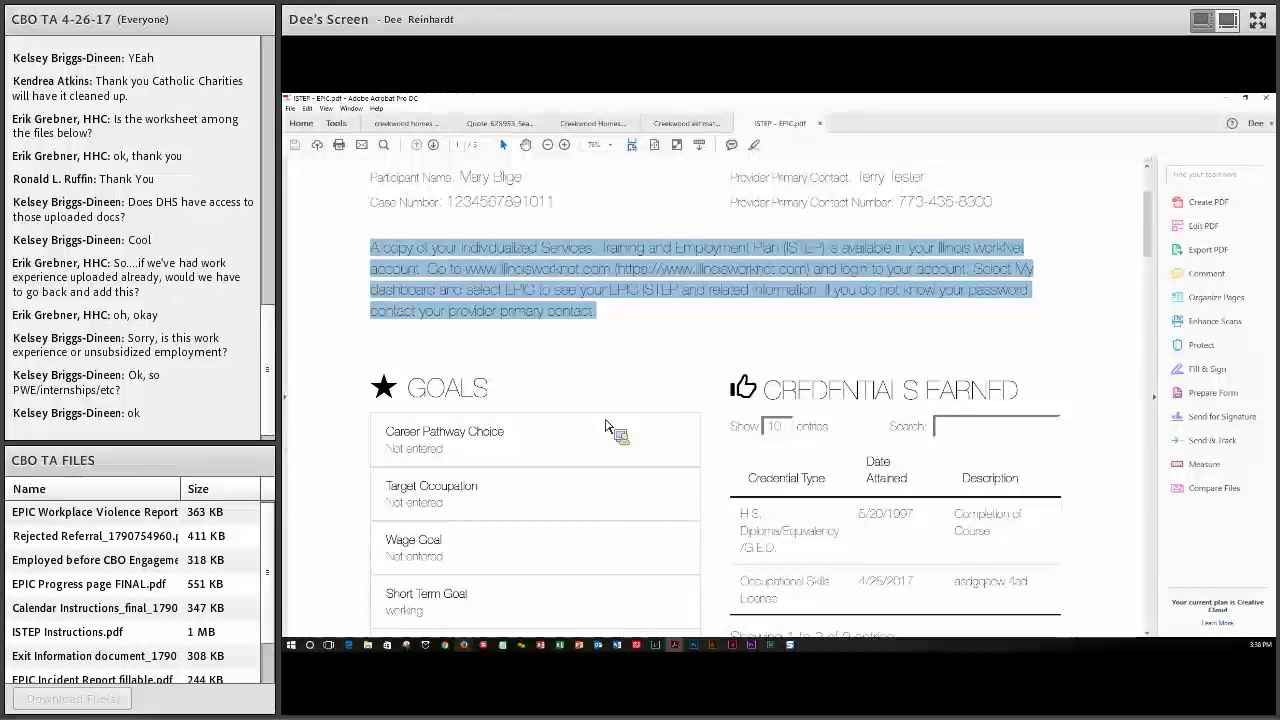
scroll(605, 427, "down", 3)
scroll(605, 427, "down", 2)
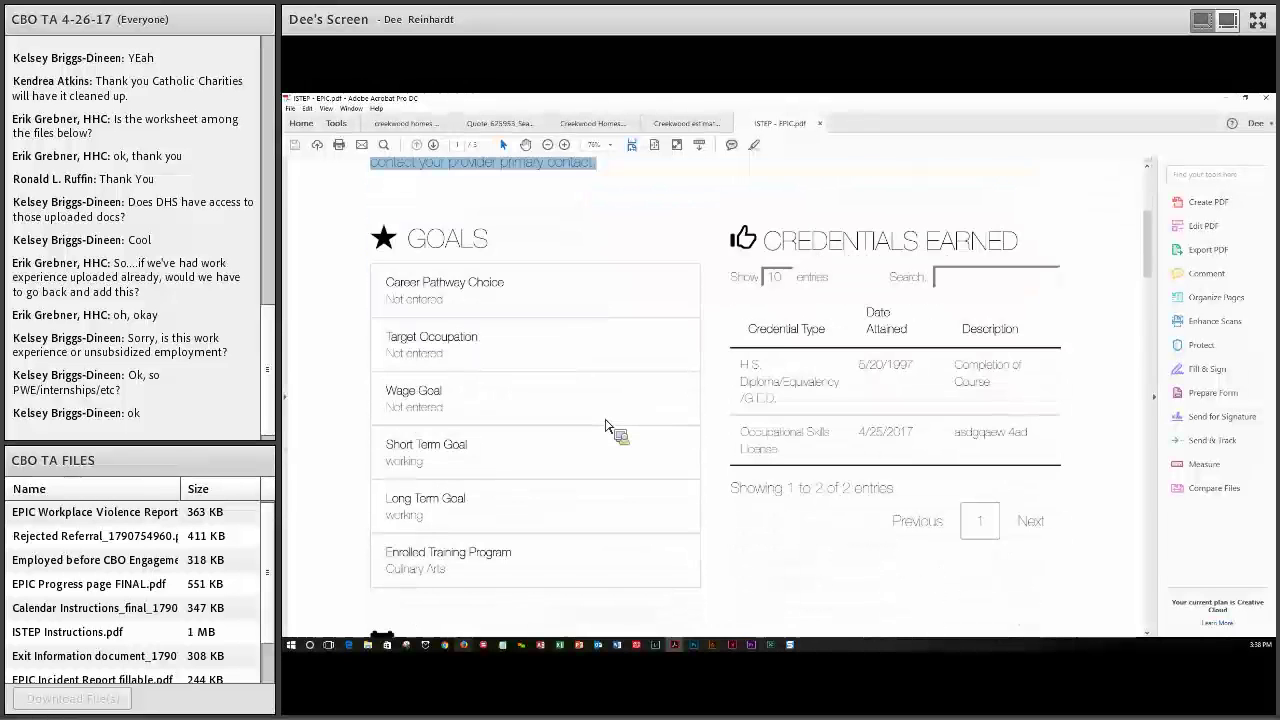
scroll(607, 428, "down", 3)
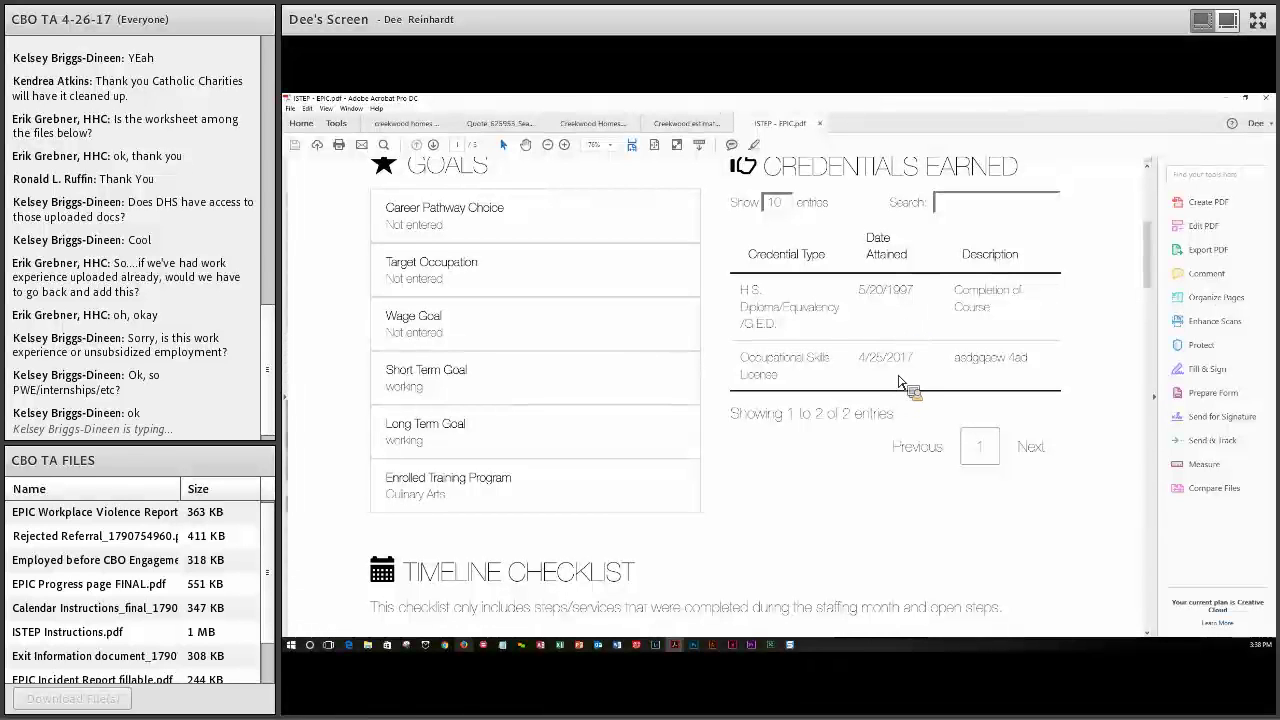
Step: Read through the timeline checklist and plan update history in the printed ISTEP
scroll(898, 381, "down", 3)
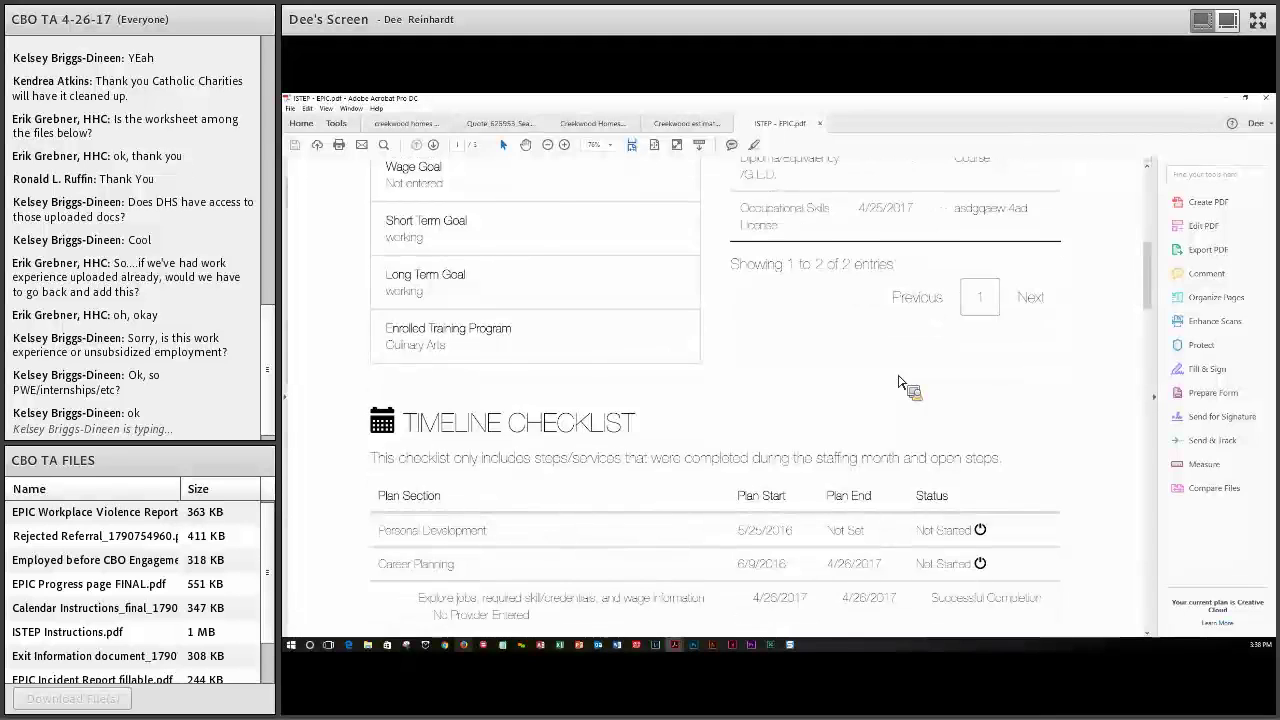
scroll(898, 381, "down", 3)
scroll(898, 381, "down", 6)
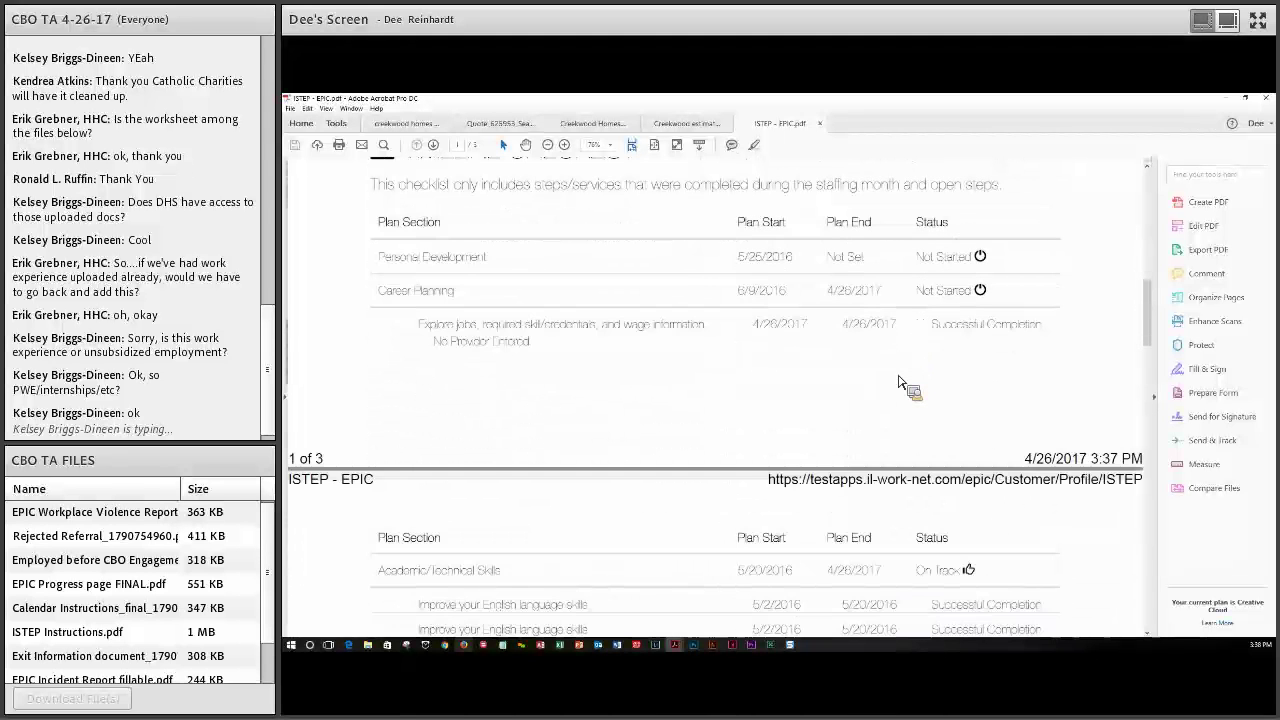
scroll(898, 381, "down", 6)
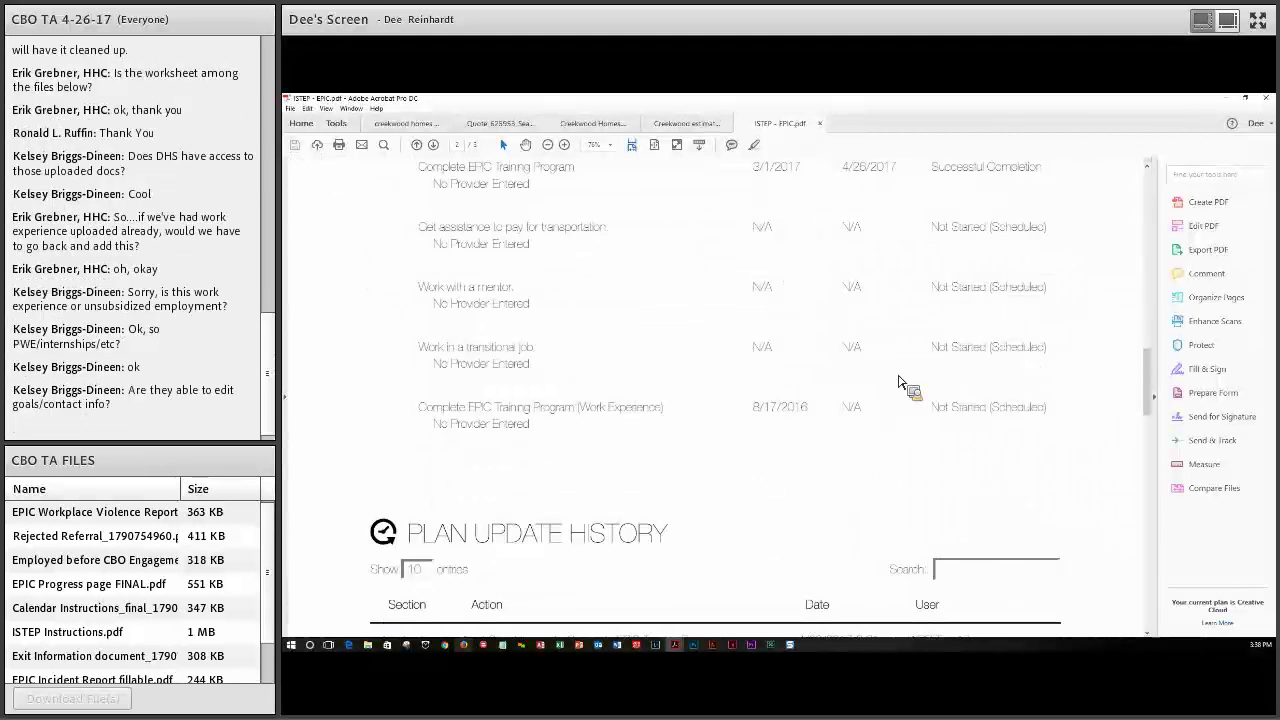
scroll(898, 381, "down", 7)
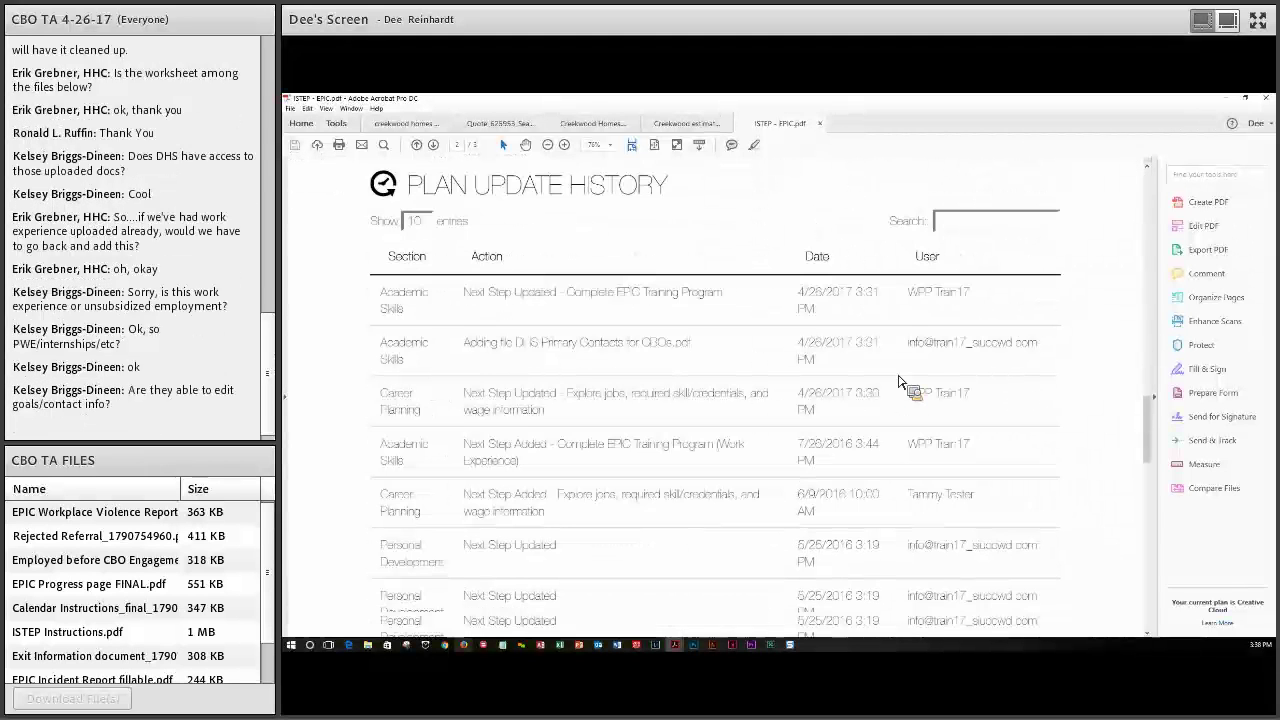
scroll(898, 381, "down", 4)
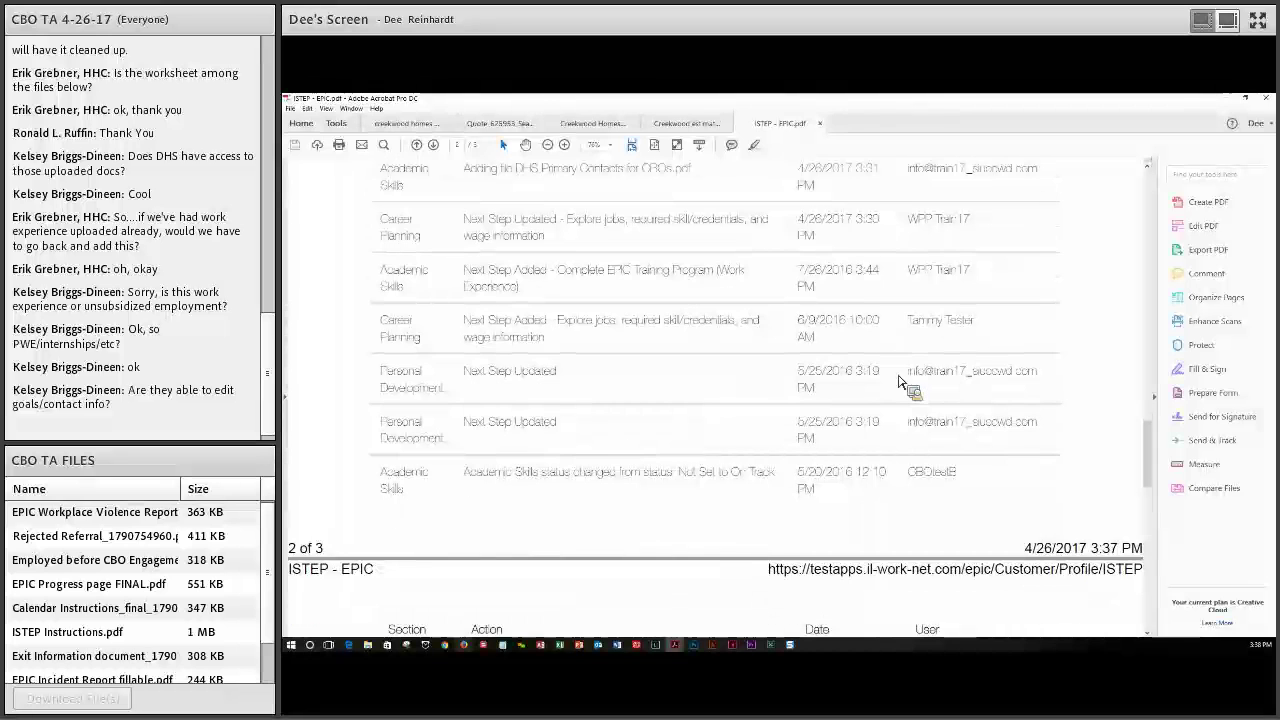
scroll(818, 458, "down", 1)
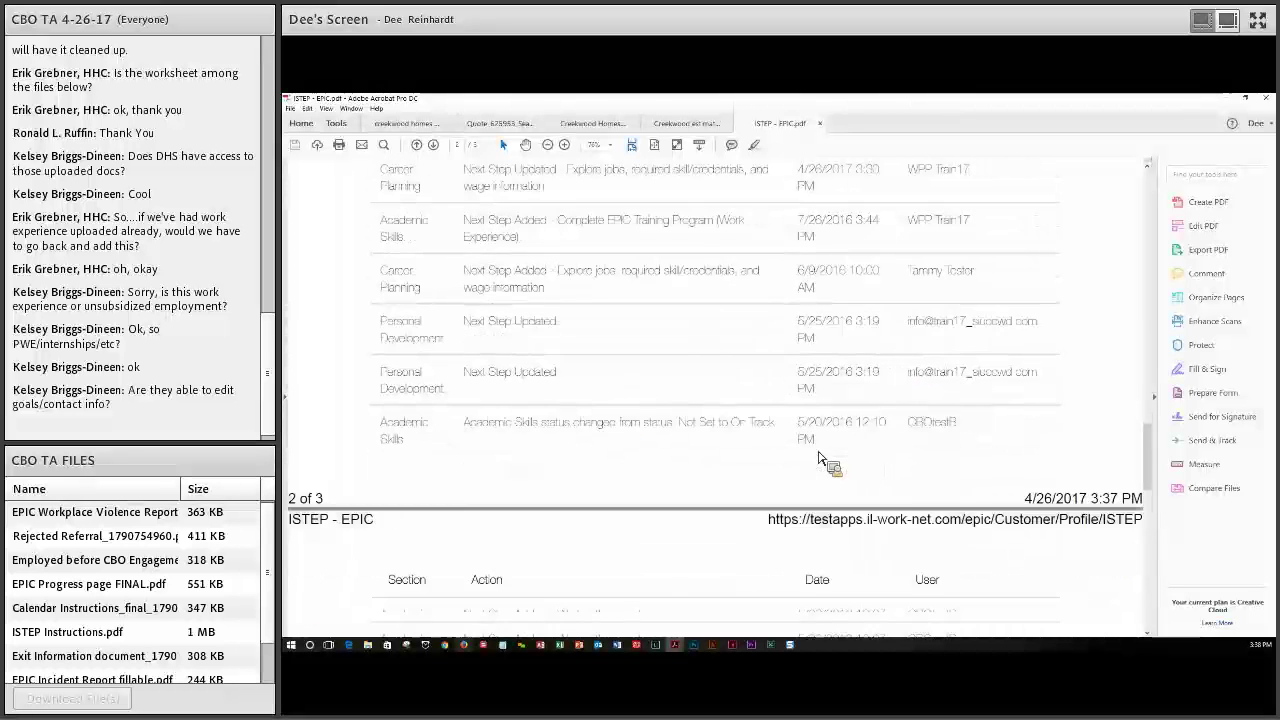
scroll(818, 458, "down", 2)
scroll(818, 458, "down", 2)
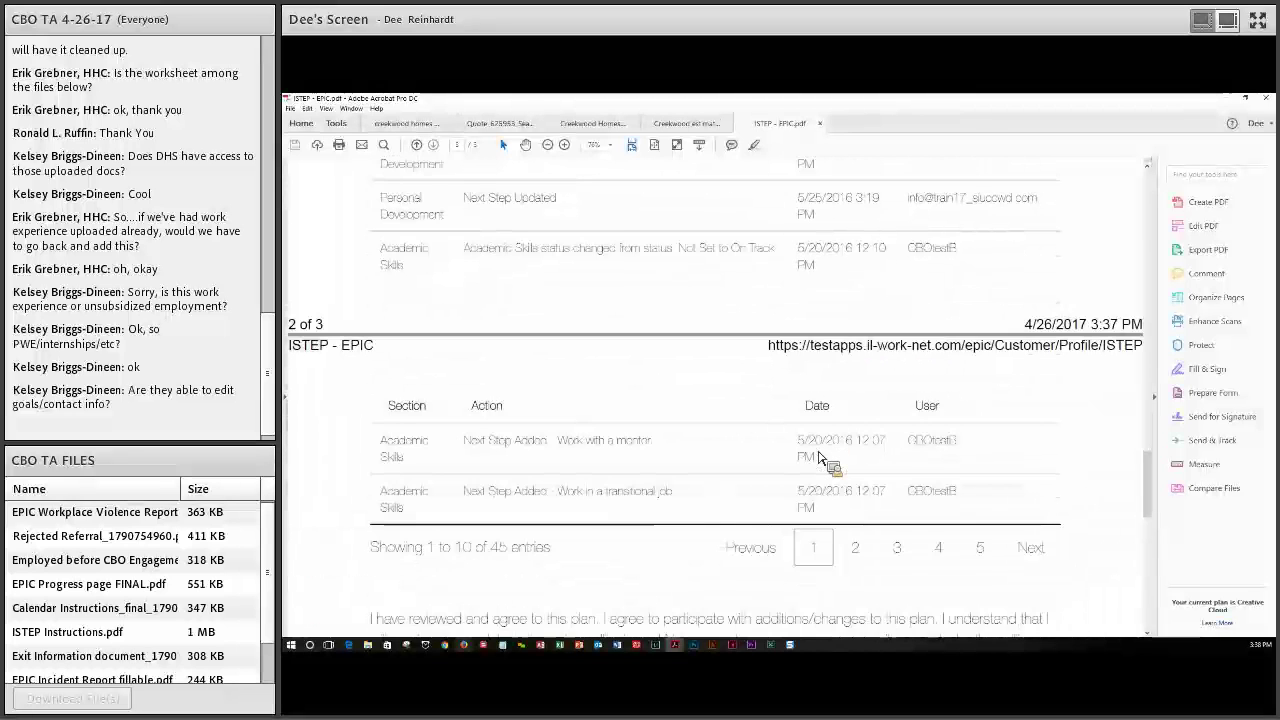
Step: Examine the agreement statement and the customer and department representative signature lines at the end of the printed ISTEP
scroll(818, 458, "down", 1)
scroll(818, 458, "down", 2)
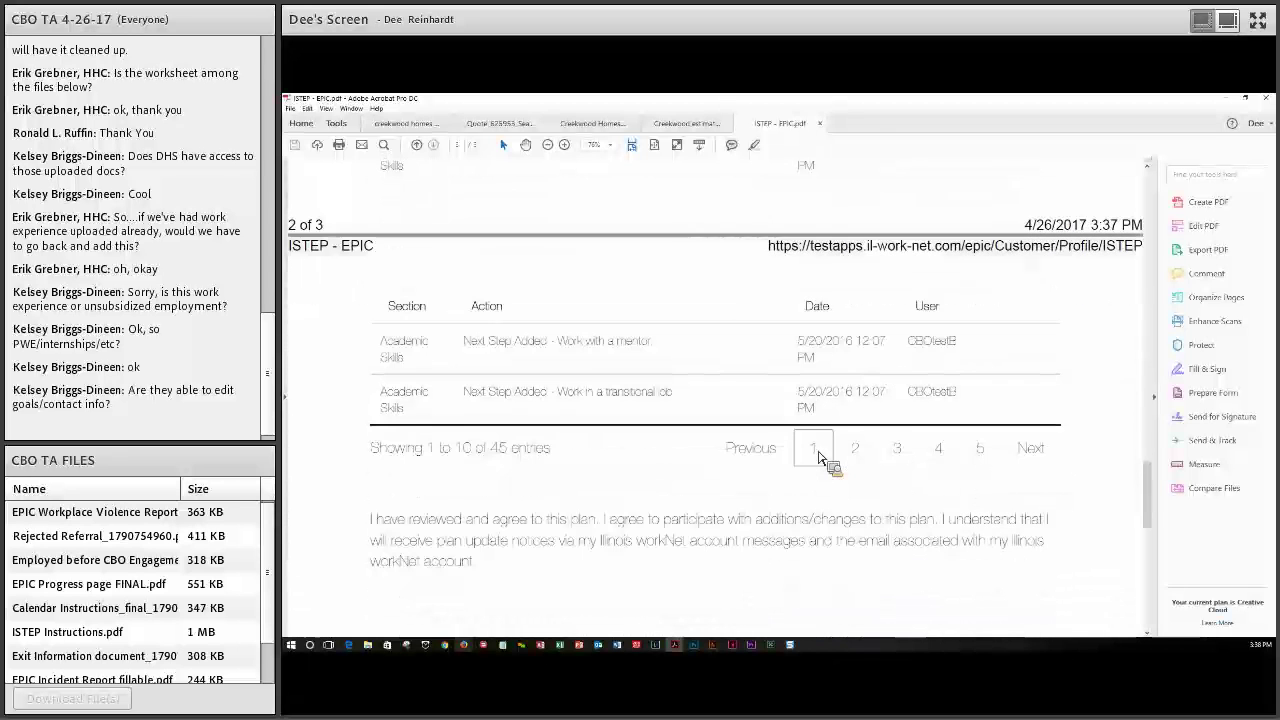
scroll(818, 458, "down", 2)
scroll(818, 458, "down", 1)
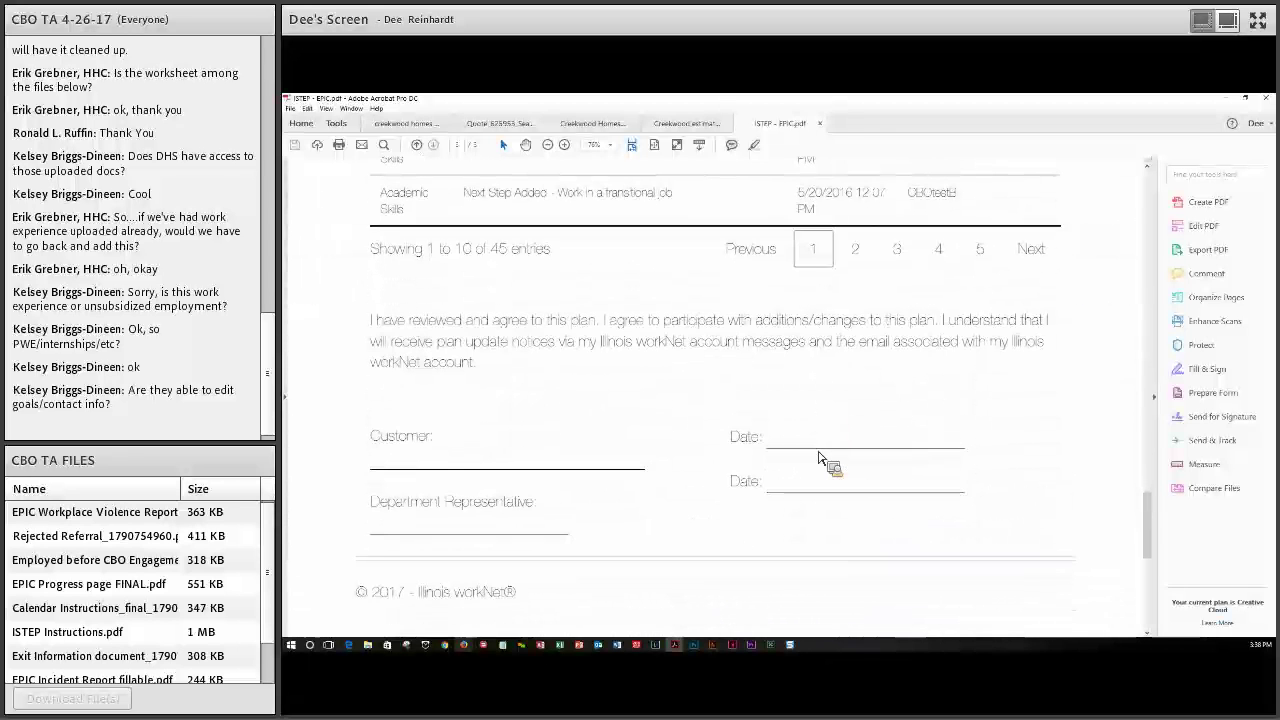
scroll(818, 458, "down", 1)
left_click_drag(372, 246, 500, 306)
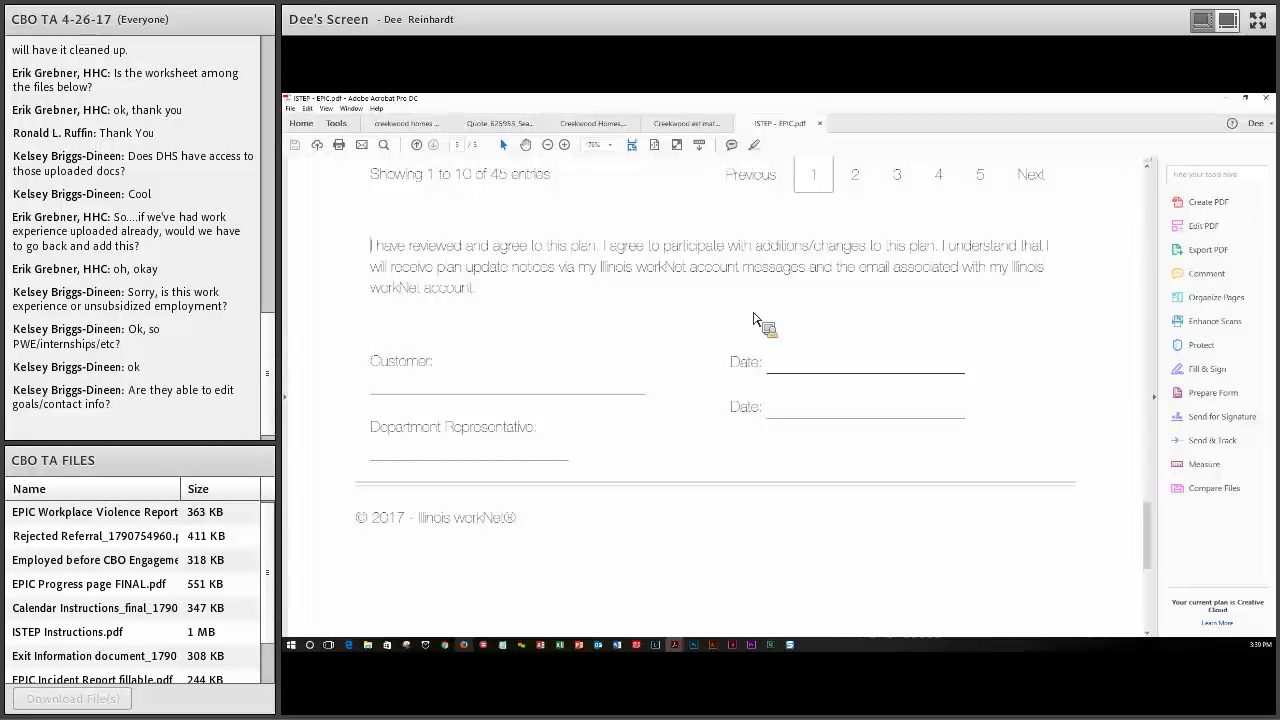
scroll(755, 320, "up", 10)
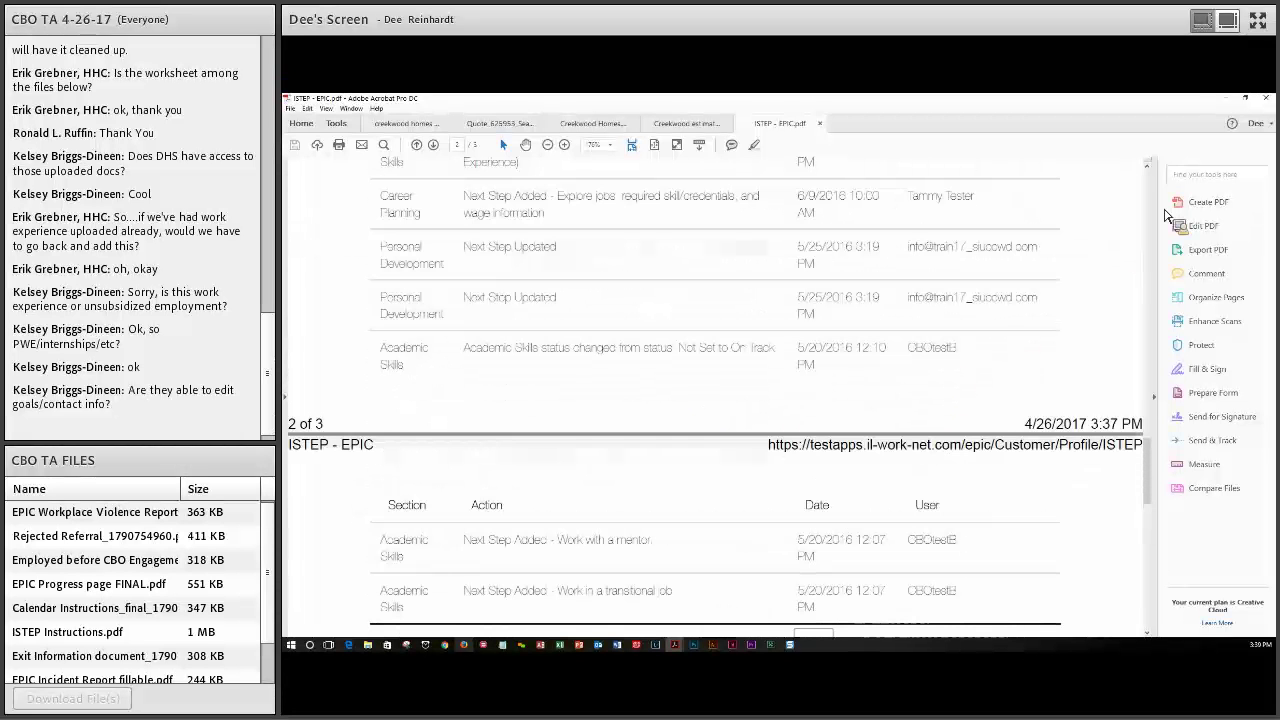
Step: Return to Firefox and review the customer's application page, including contact information, training programs, baseline questions and physical demands
left_click(1226, 98)
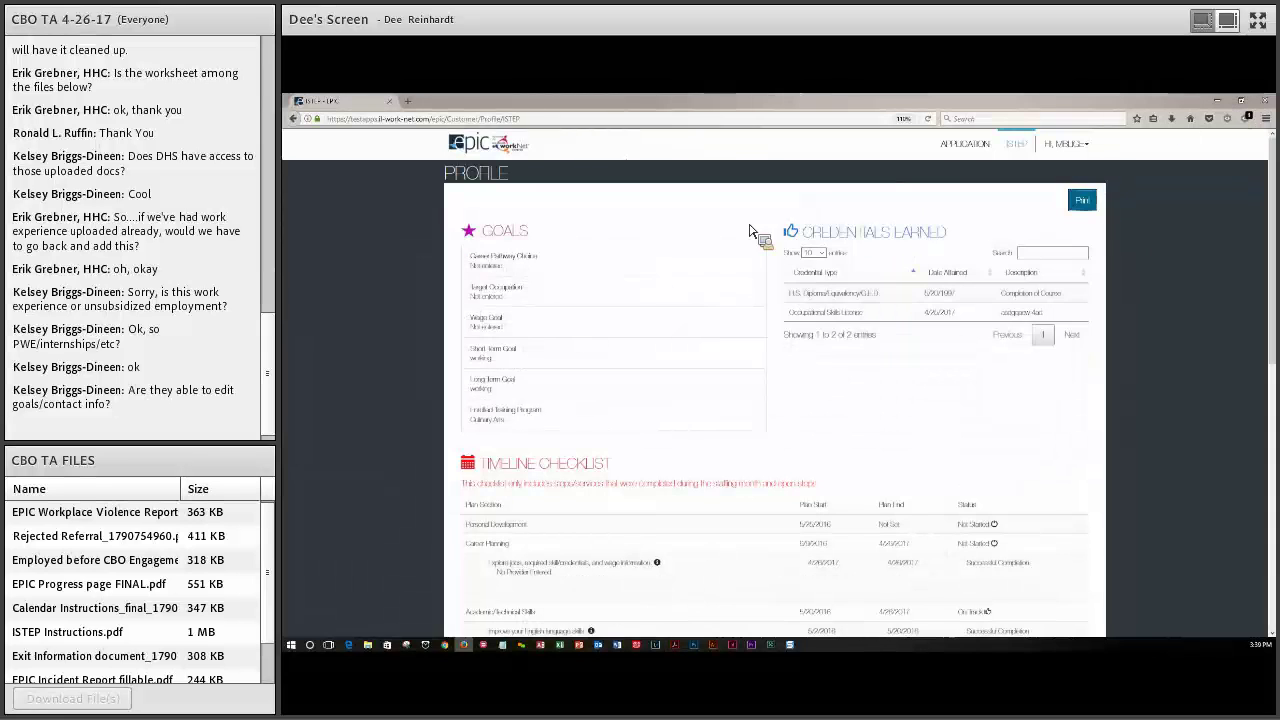
left_click(968, 146)
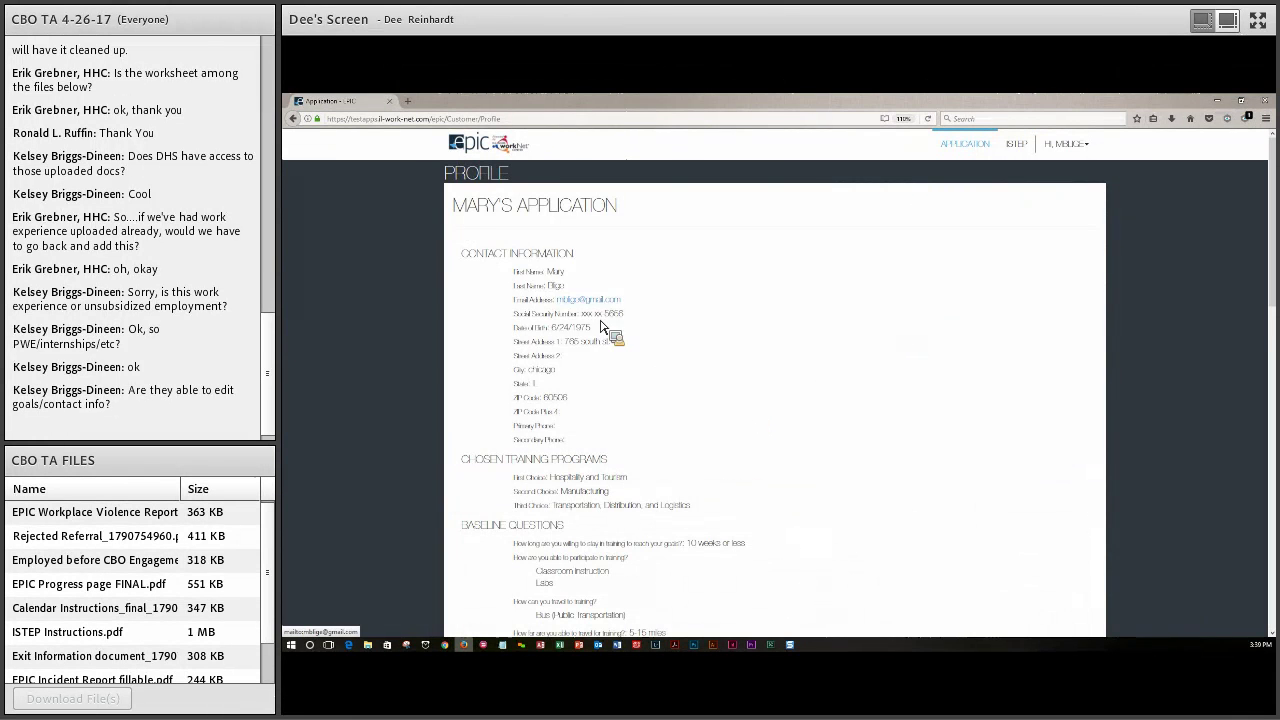
scroll(490, 308, "down", 3)
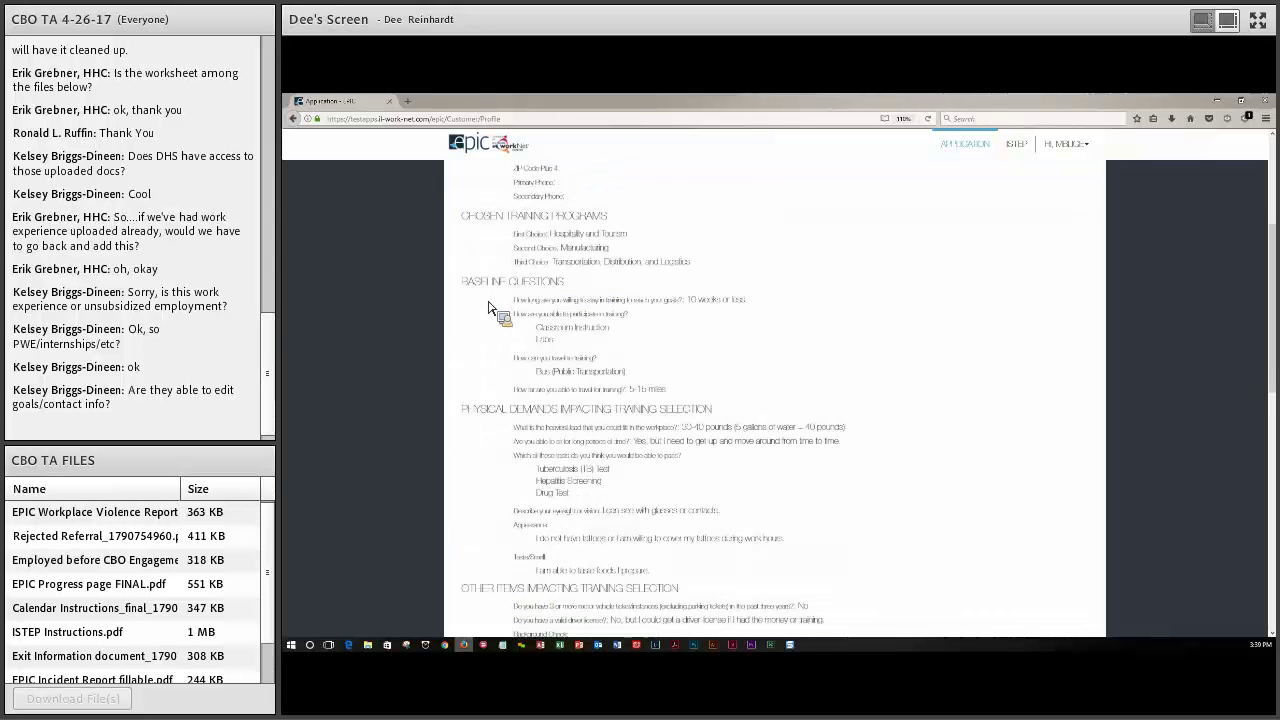
scroll(490, 308, "down", 1)
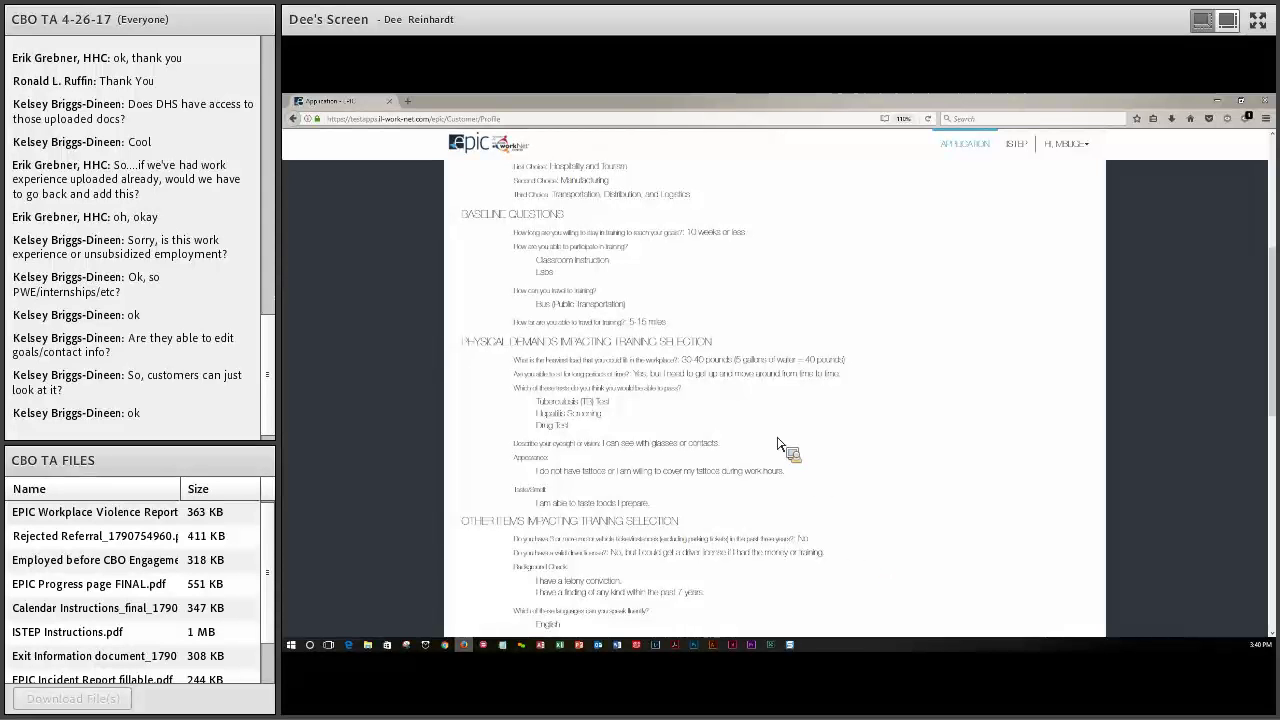
scroll(901, 440, "up", 2)
scroll(901, 440, "up", 5)
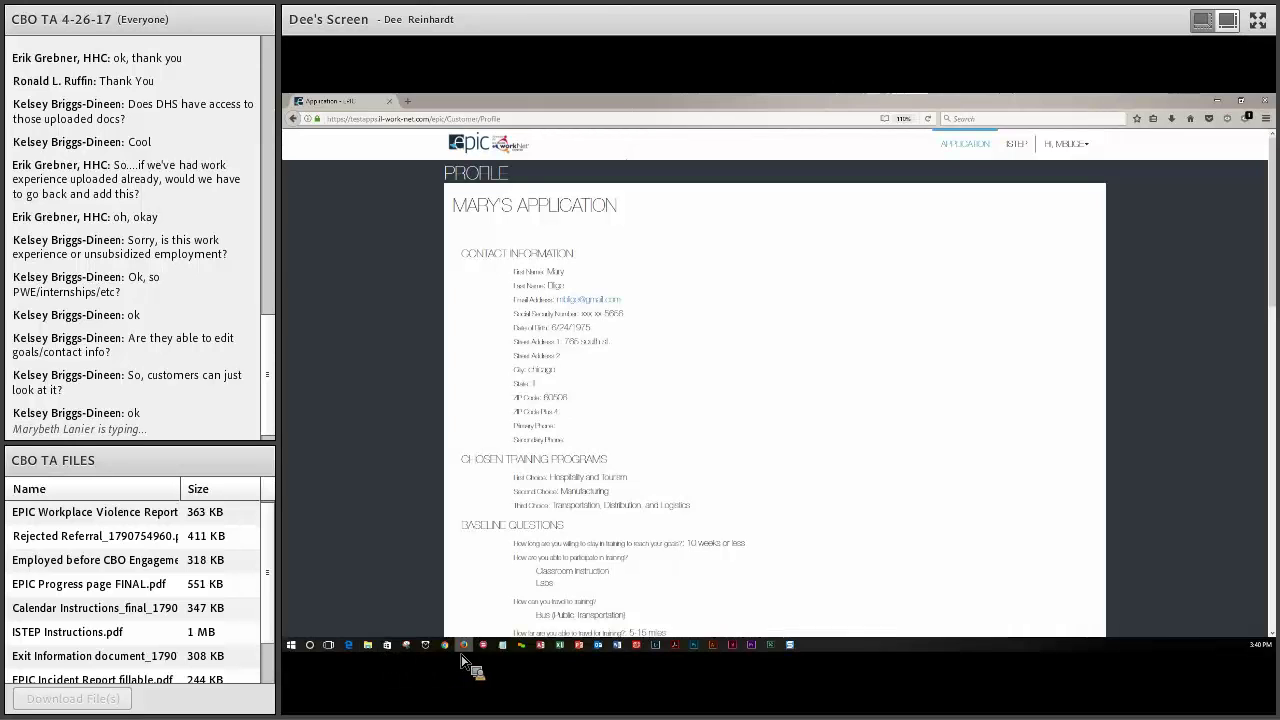
Step: Switch to the EPIC window in Chrome, open the customer's Profile Details, and review the password, DHS and contact information forms
mouse_move(446, 648)
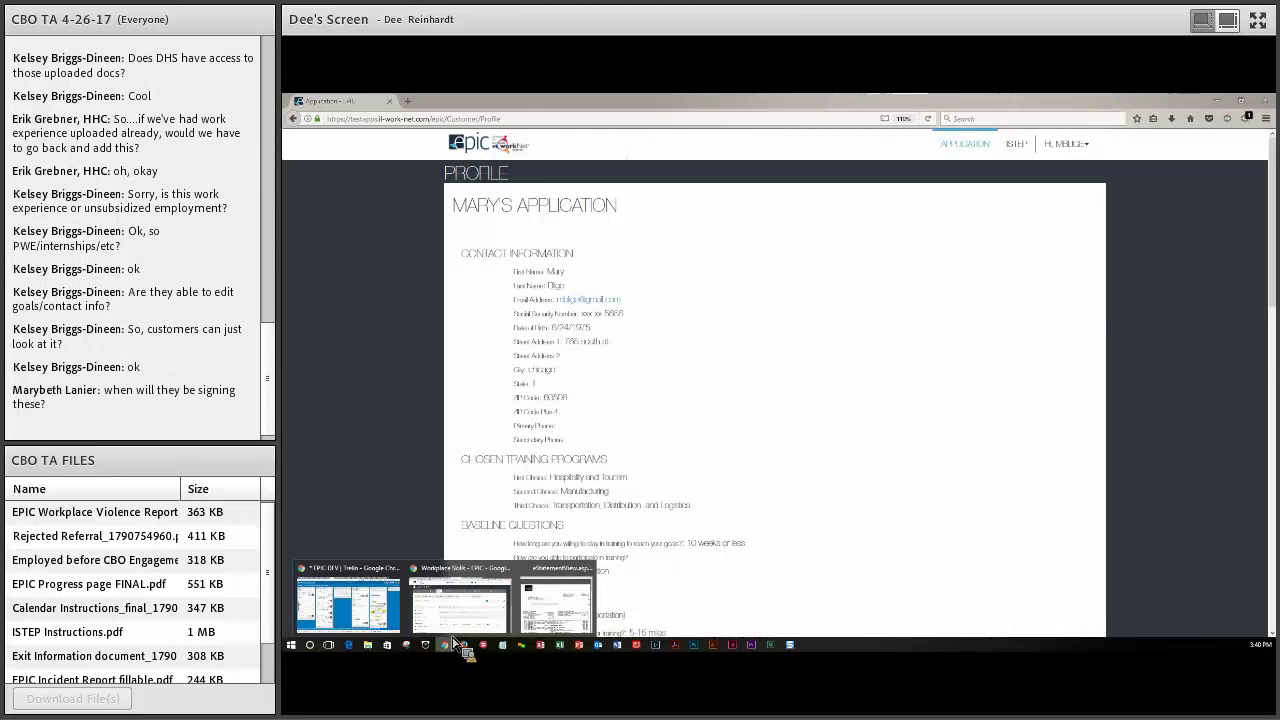
left_click(470, 612)
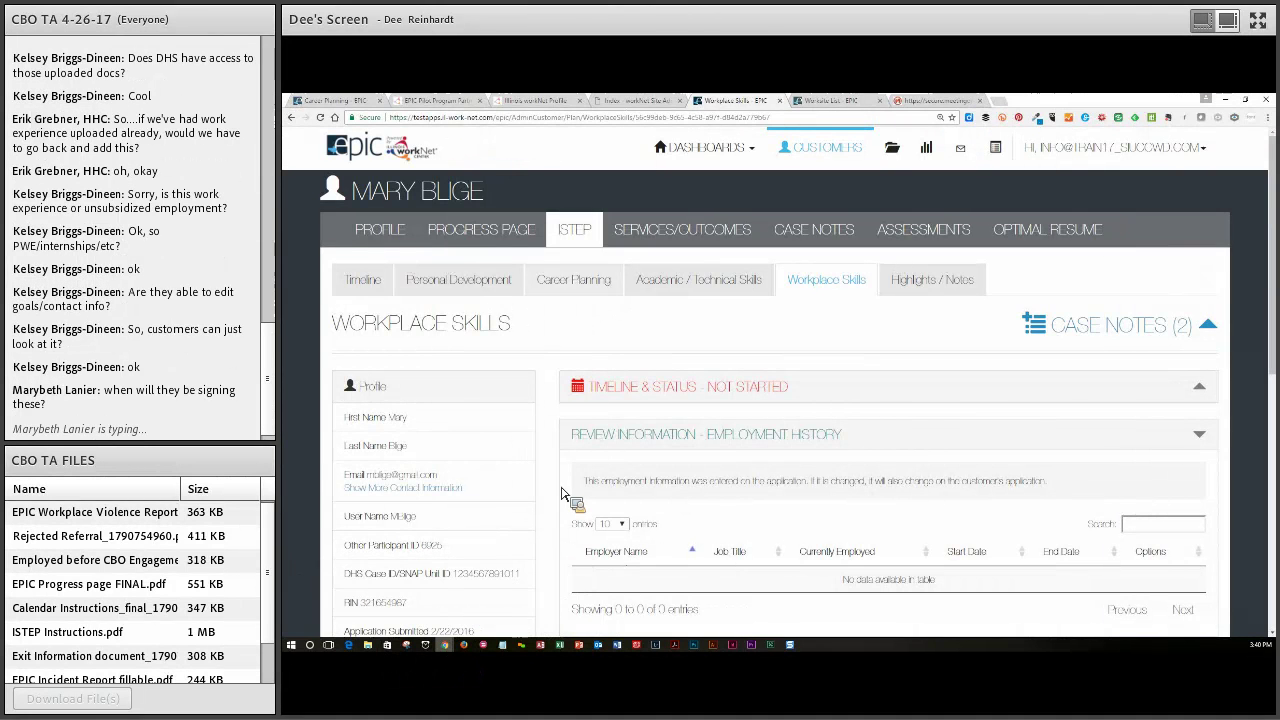
left_click(387, 236)
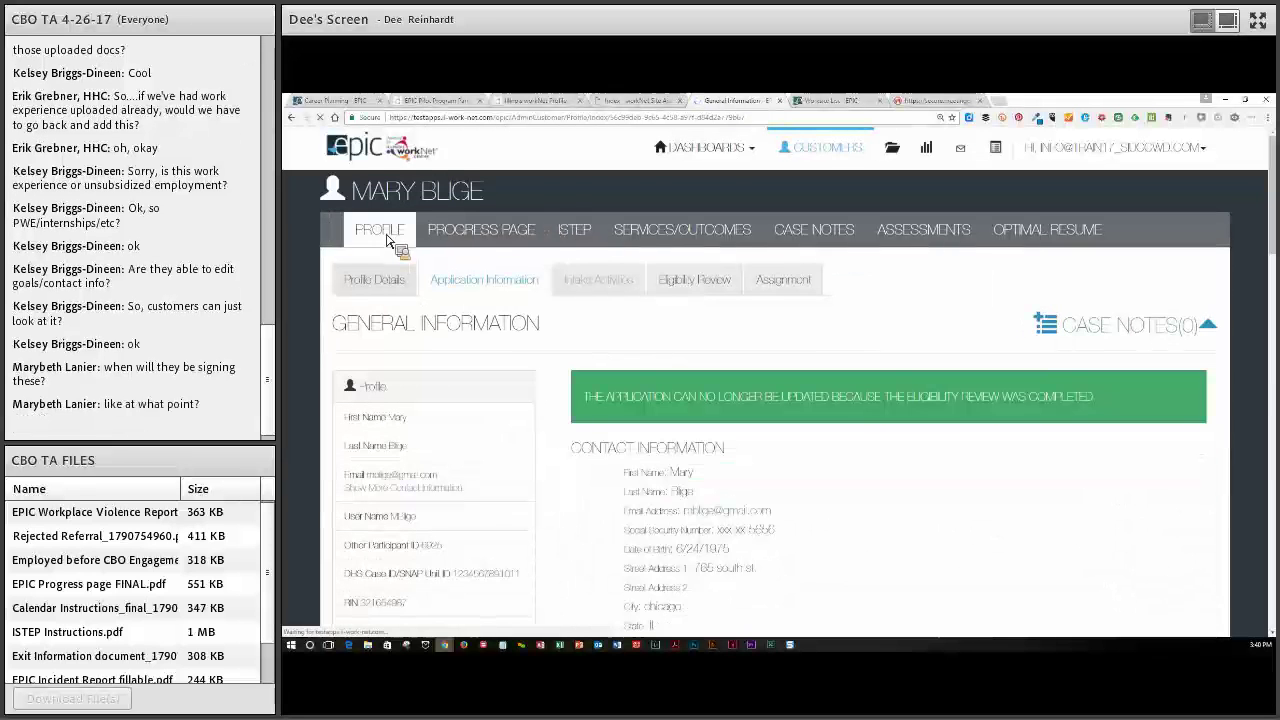
left_click(378, 284)
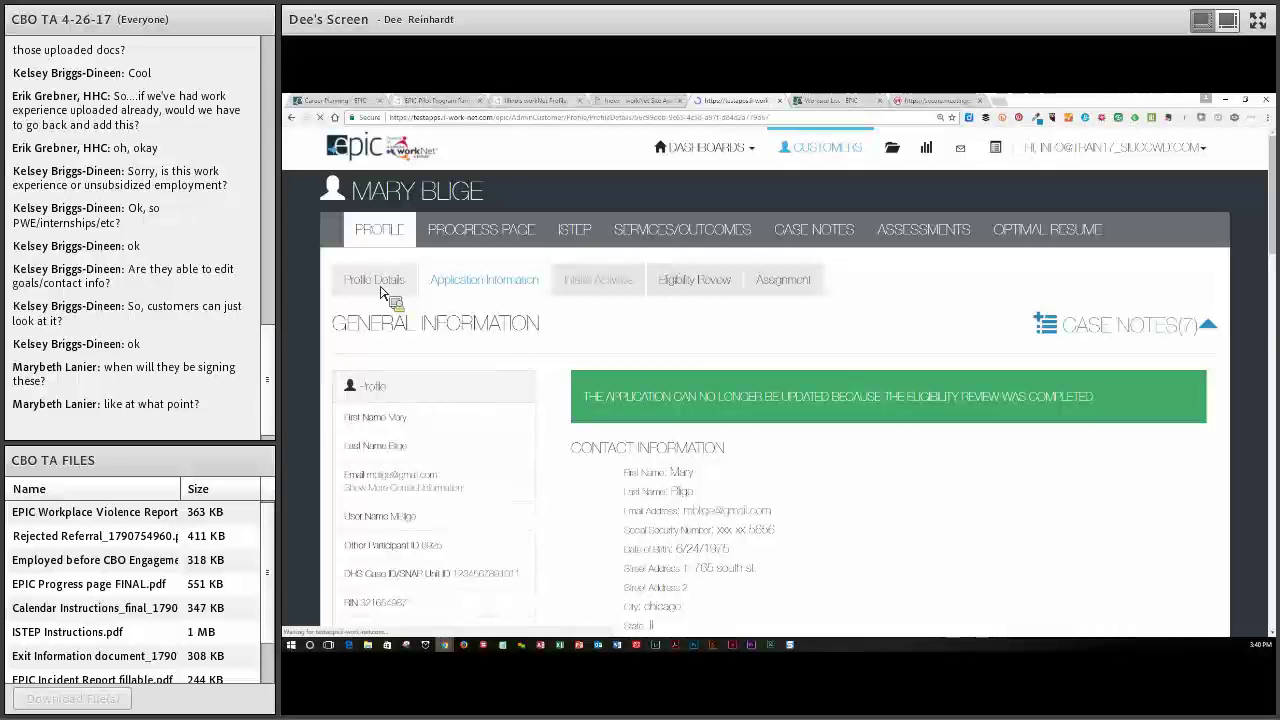
scroll(680, 460, "down", 7)
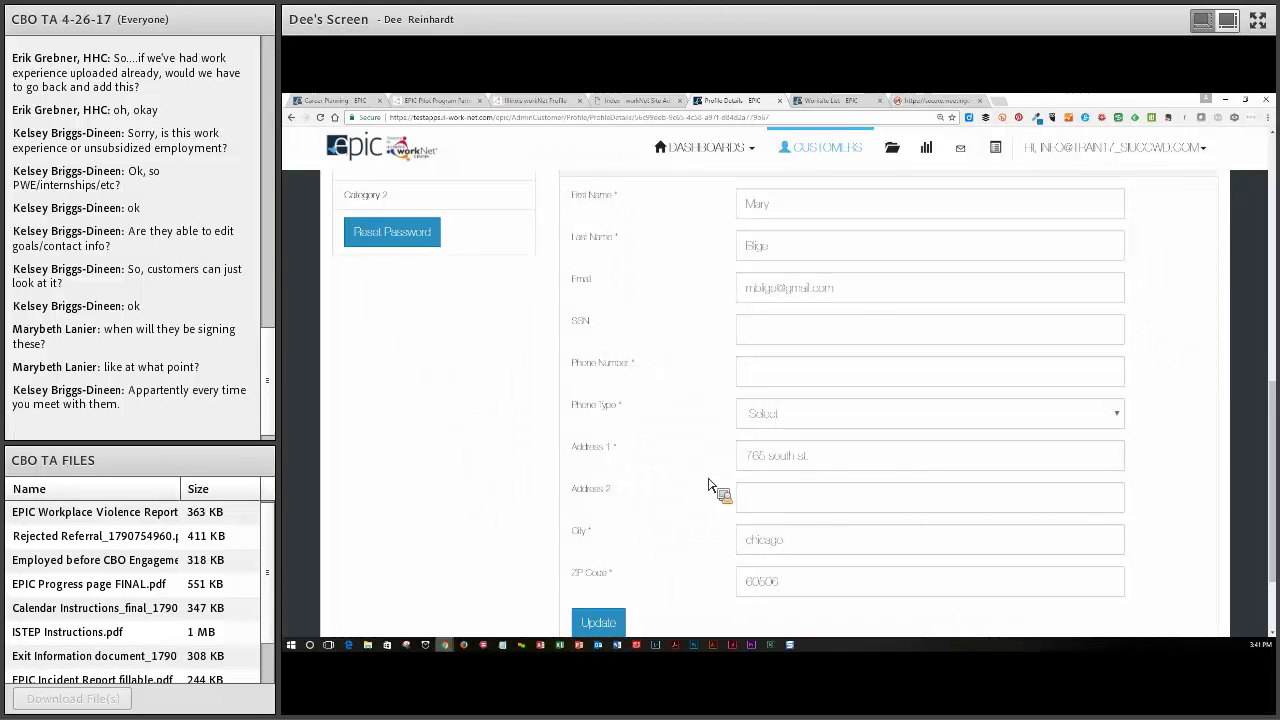
scroll(966, 537, "up", 8)
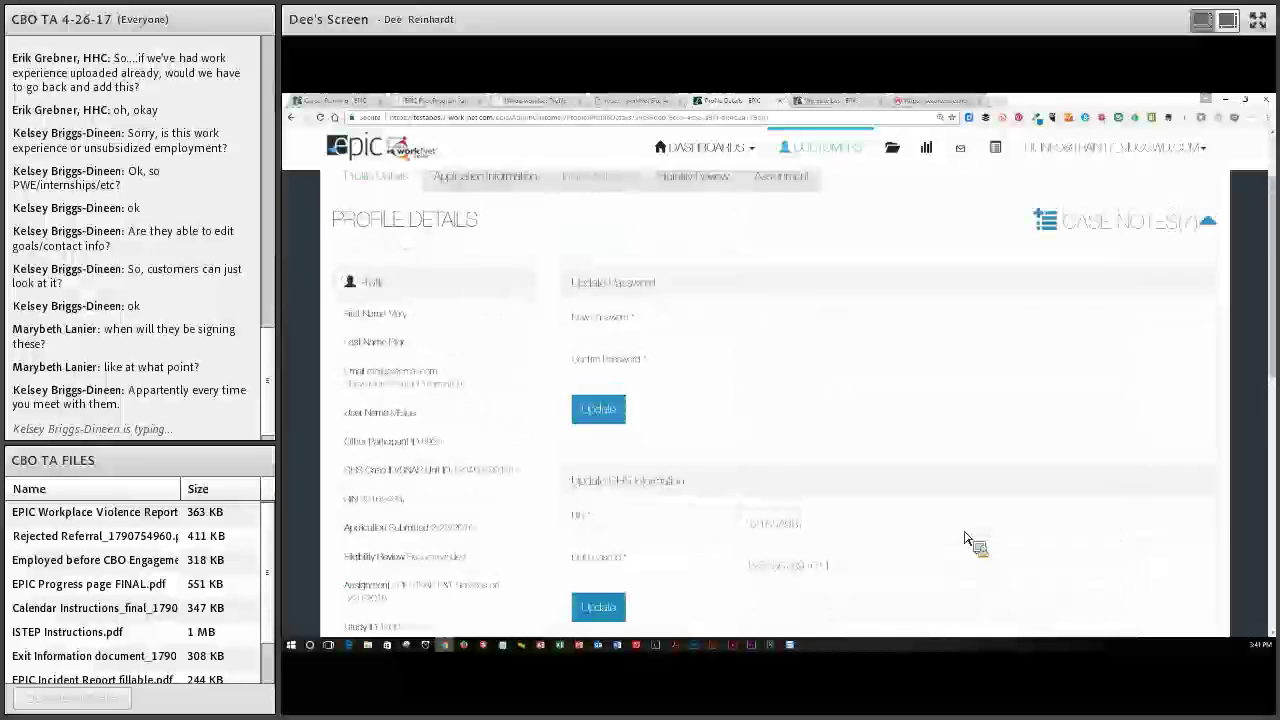
scroll(966, 537, "up", 2)
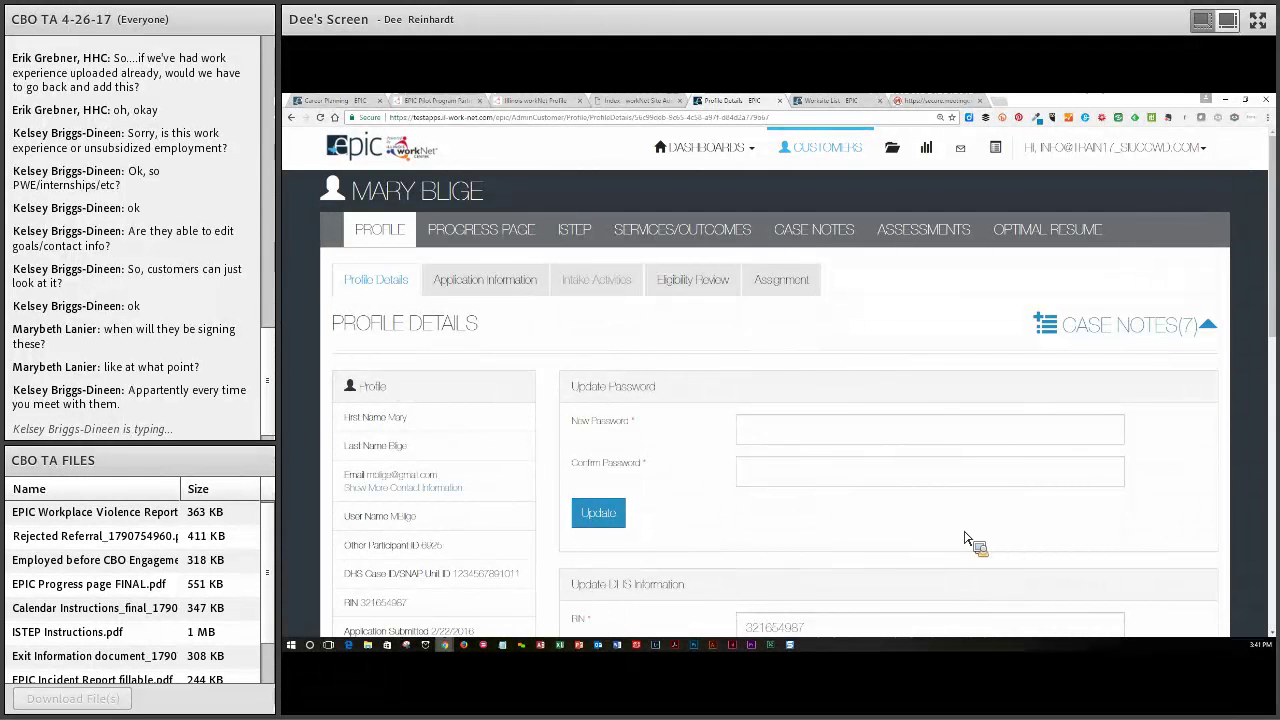